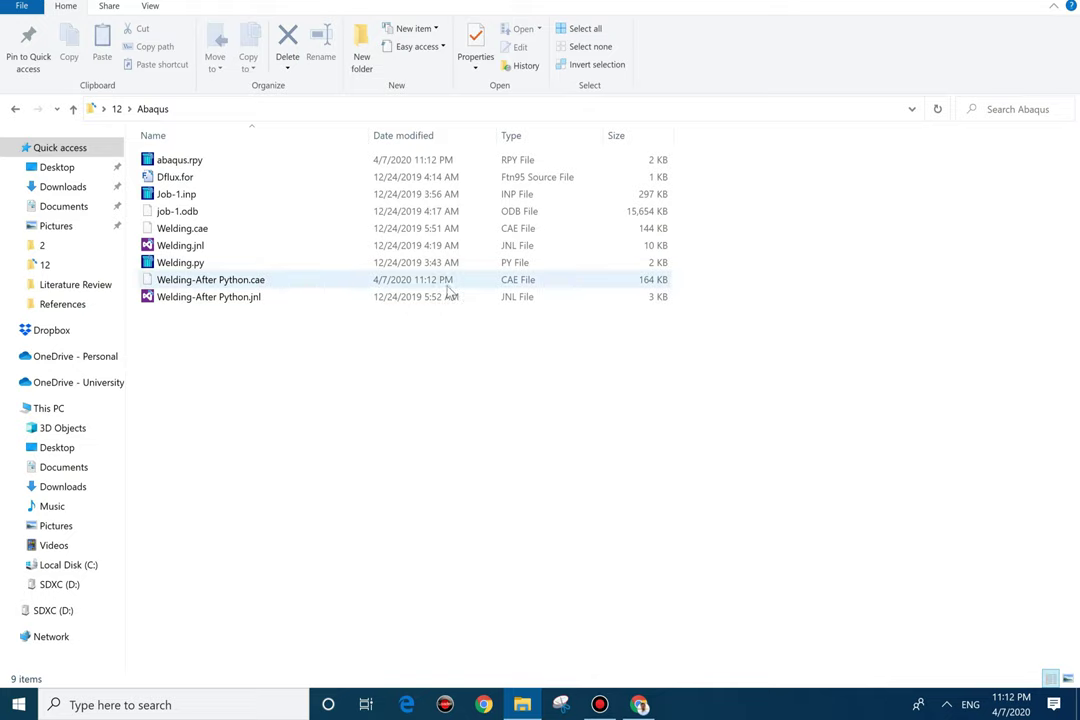
Open Welding-After Python.cae in Abaqus/CAE, collapse the Model-1 branch in the model tree and select Model-1.
double_click(446, 282)
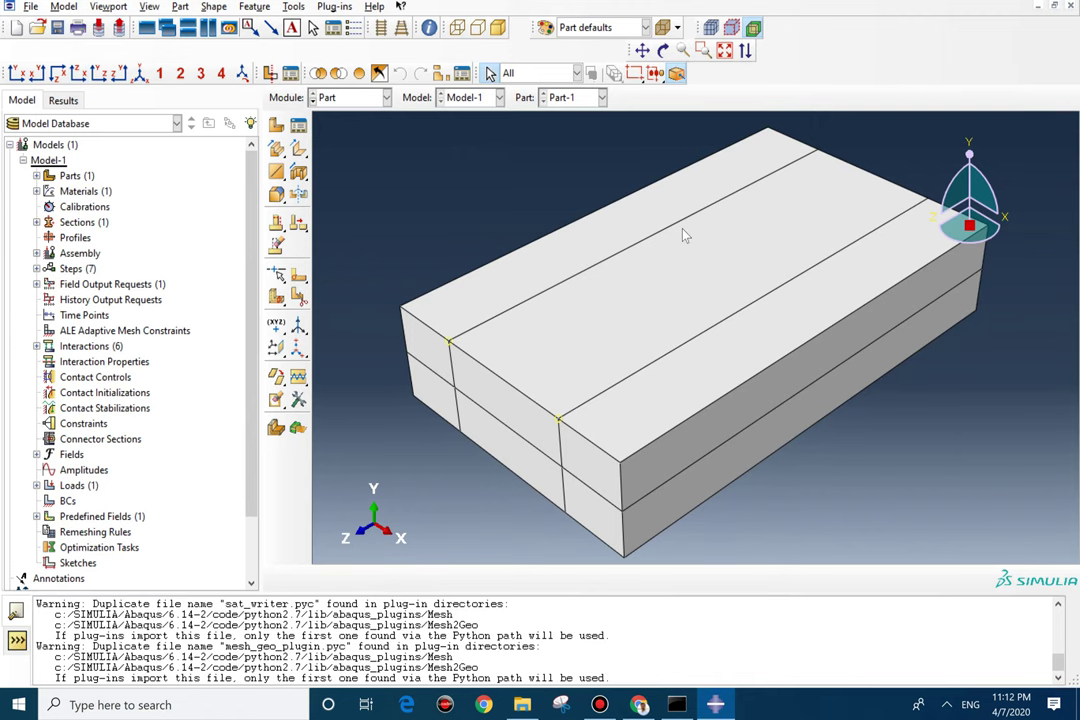
left_click(23, 161)
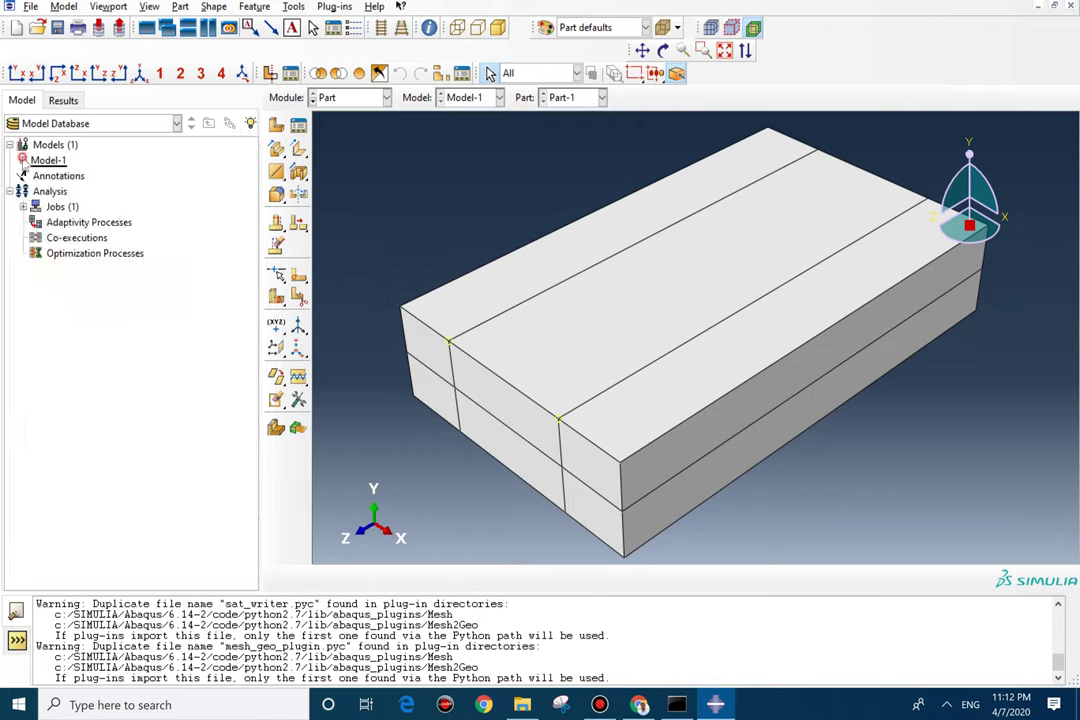
left_click(45, 161)
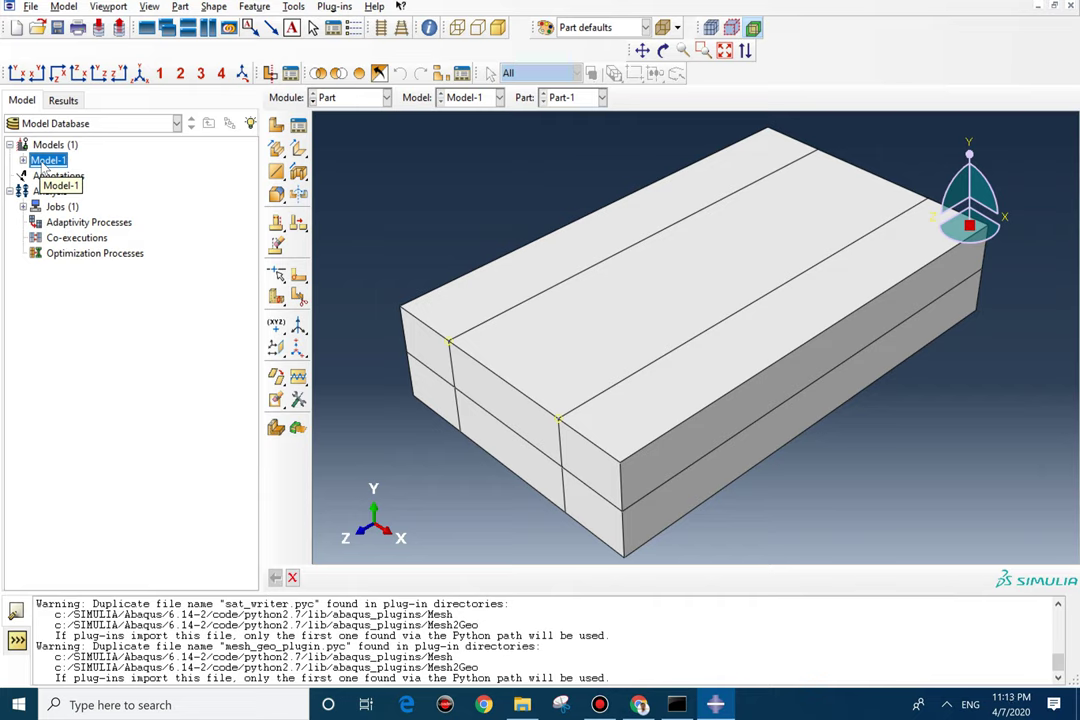
Copy Model-1 to a new model named Model-2 and select the copy in the model tree.
right_click(45, 163)
left_click(92, 183)
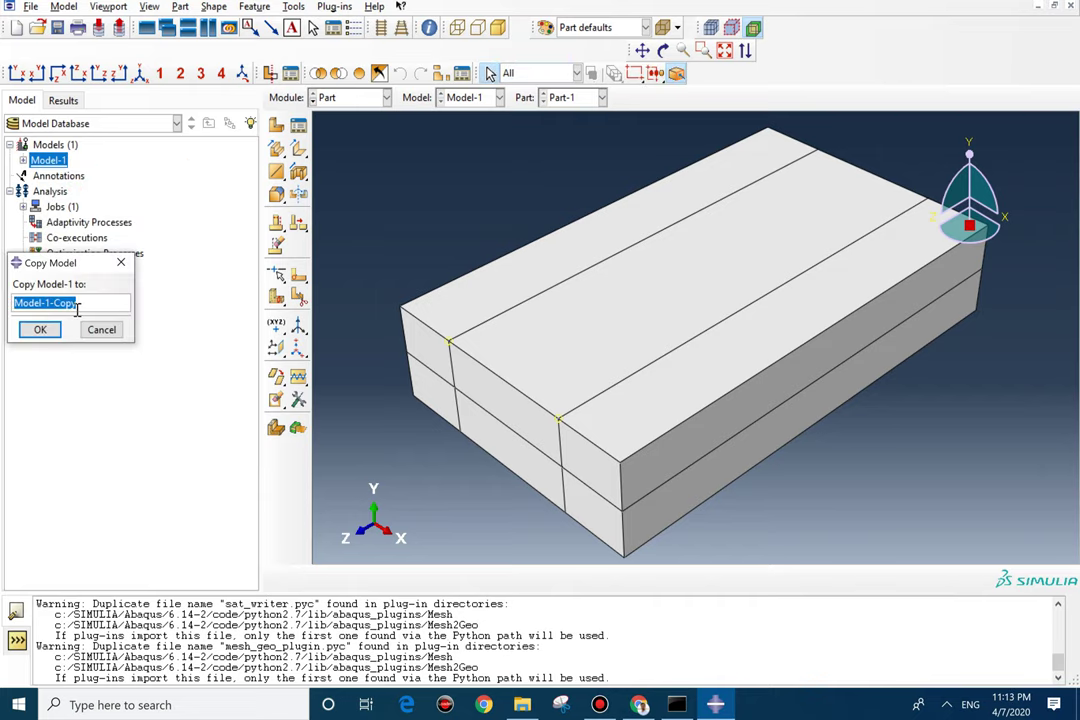
left_click_drag(81, 308, 44, 304)
type("2")
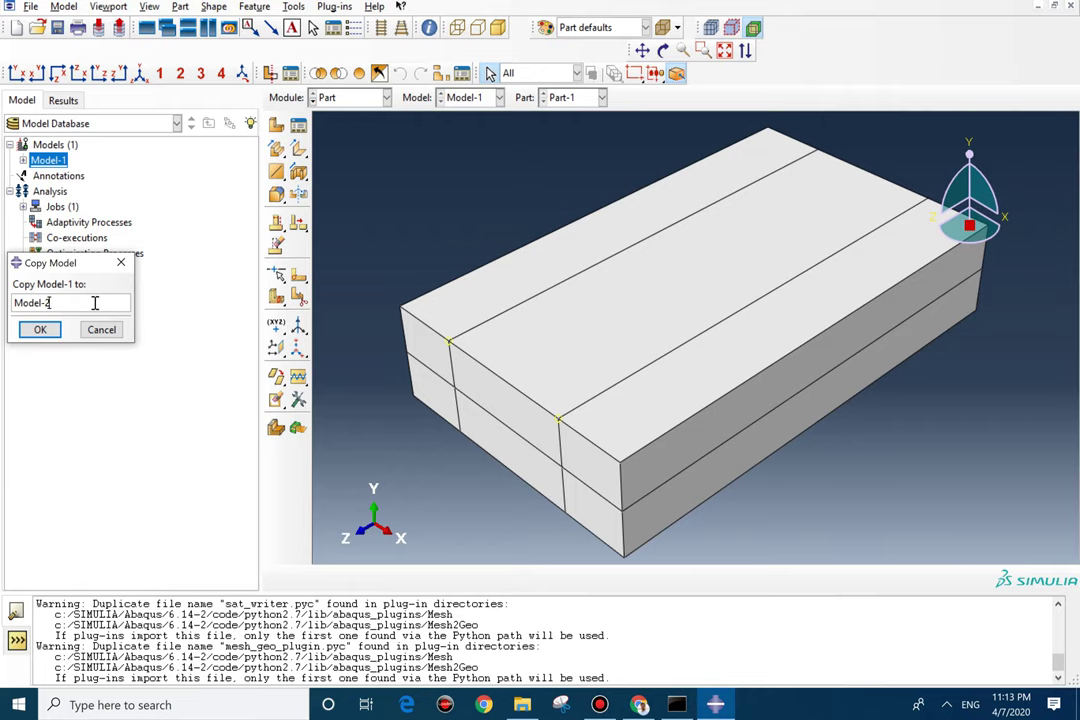
left_click(40, 330)
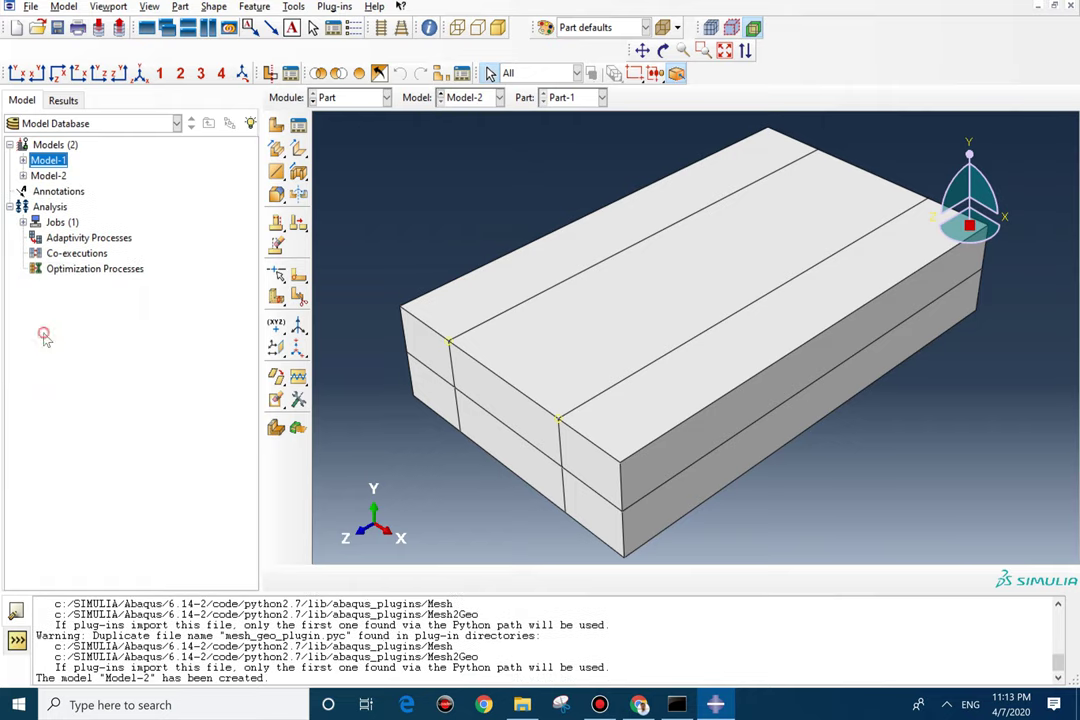
left_click(48, 175)
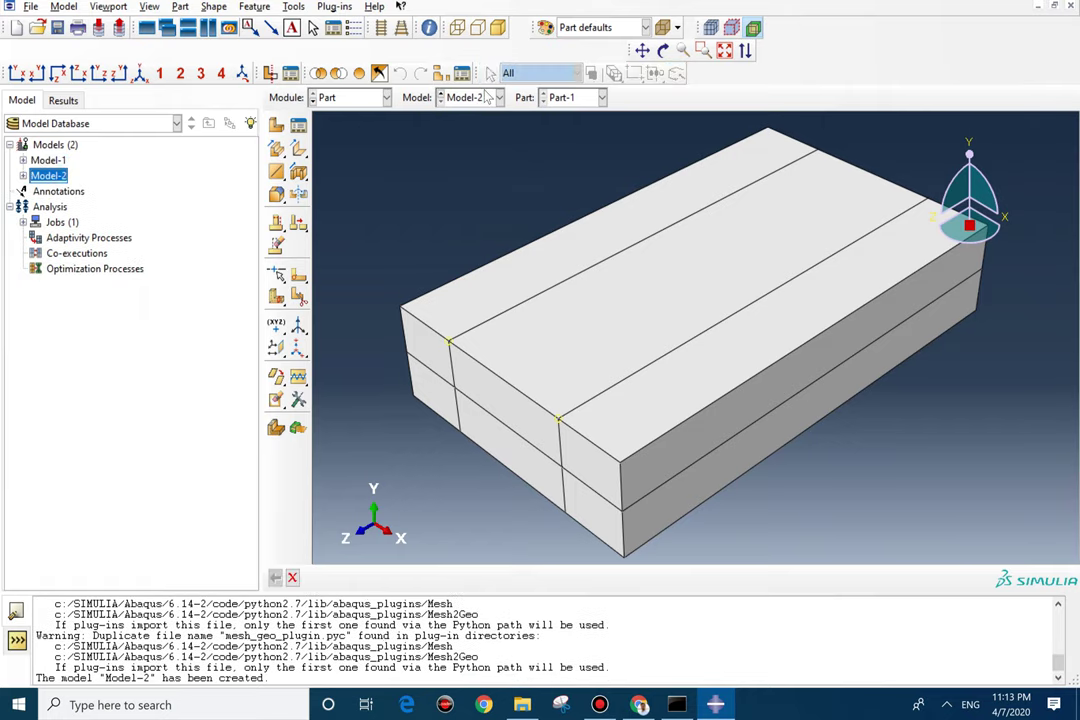
In Model-2's Property module, add elastic behavior to Material-1 with Young's modulus 200e9 and Poisson's ratio 0.3.
left_click(345, 98)
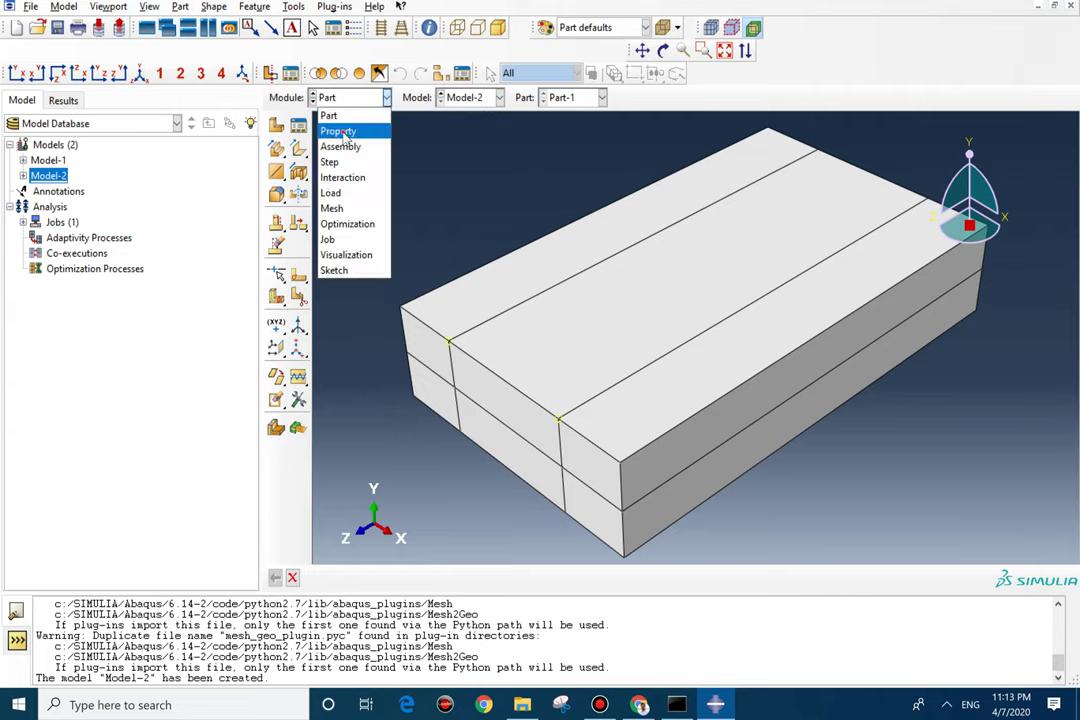
left_click(335, 130)
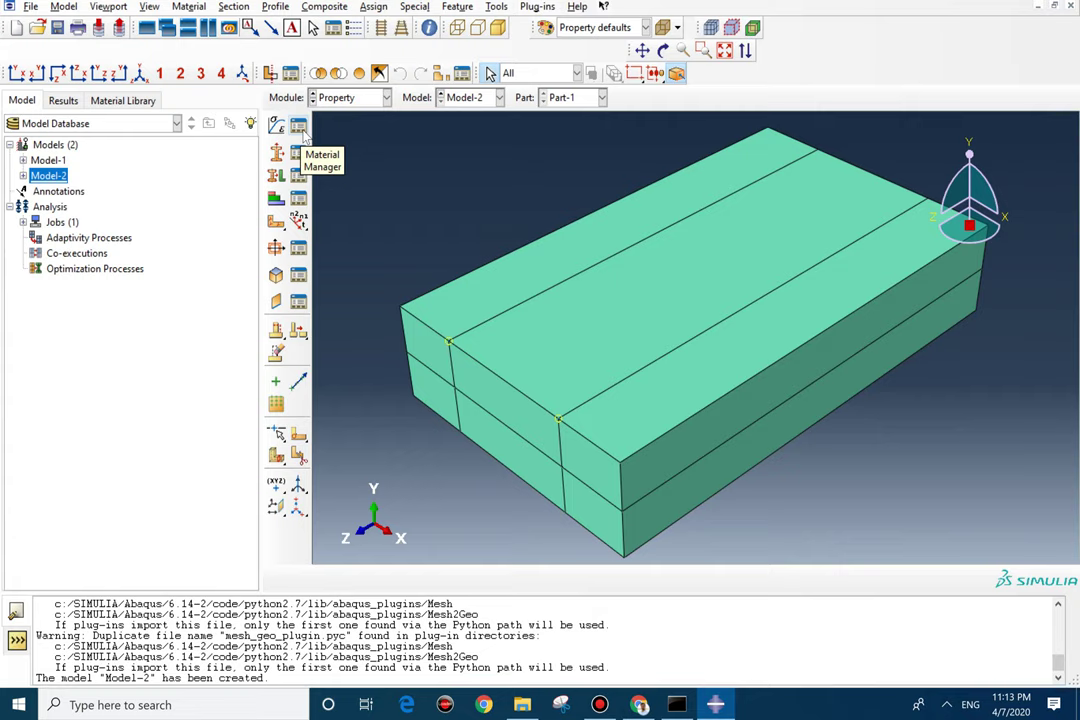
left_click(300, 128)
double_click(480, 48)
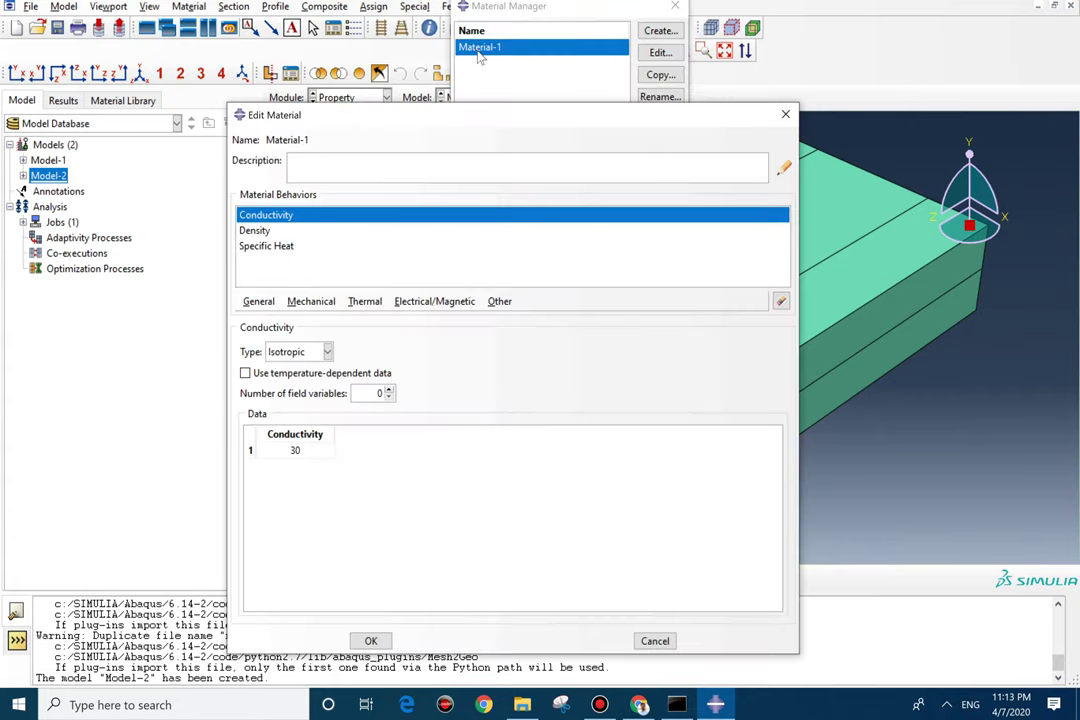
left_click(311, 301)
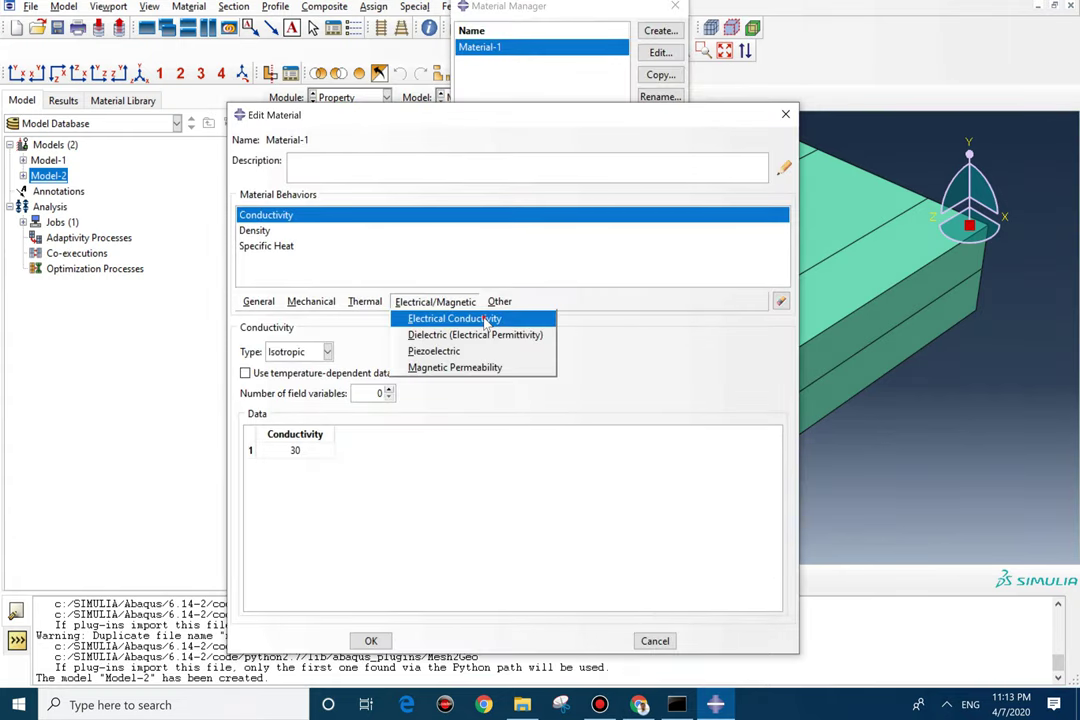
left_click(508, 319)
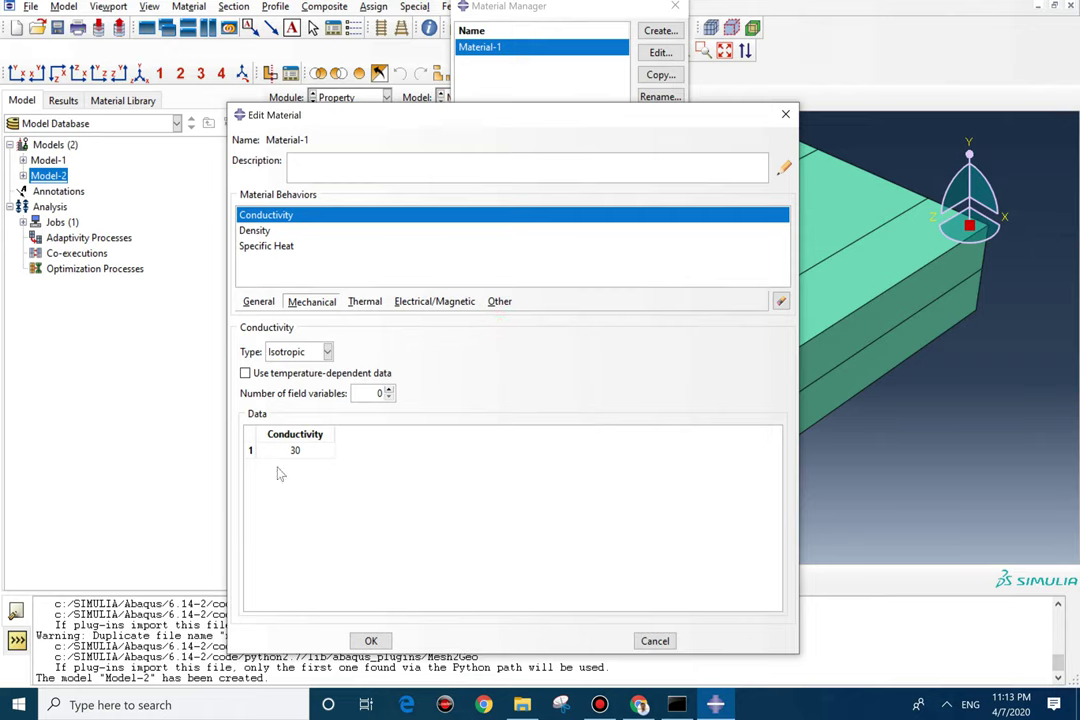
left_click(307, 521)
type("200e9")
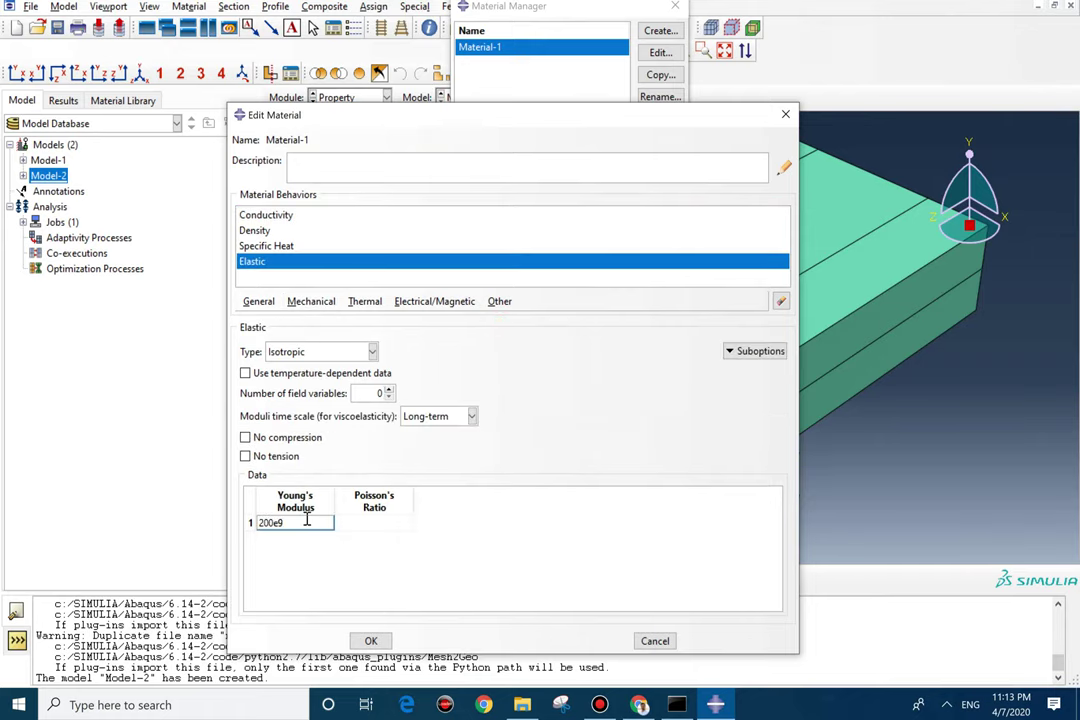
key("Tab")
type("0")
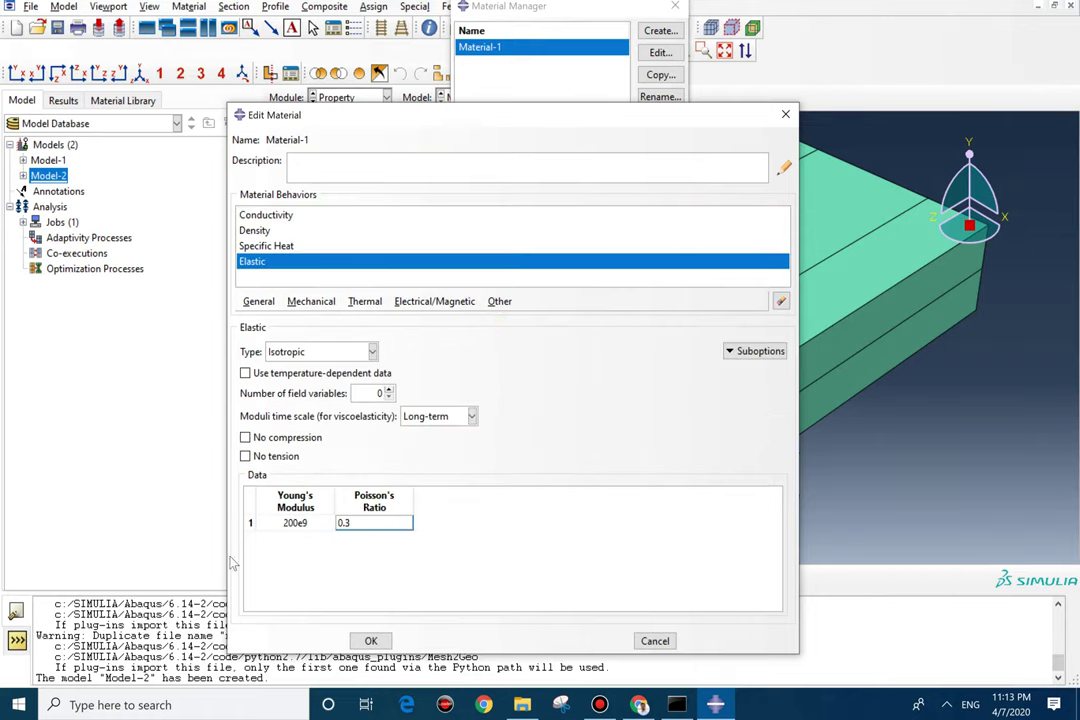
Add plastic behavior to Material-1 with a yield stress of 200e6 at plastic strain 0.
left_click(299, 304)
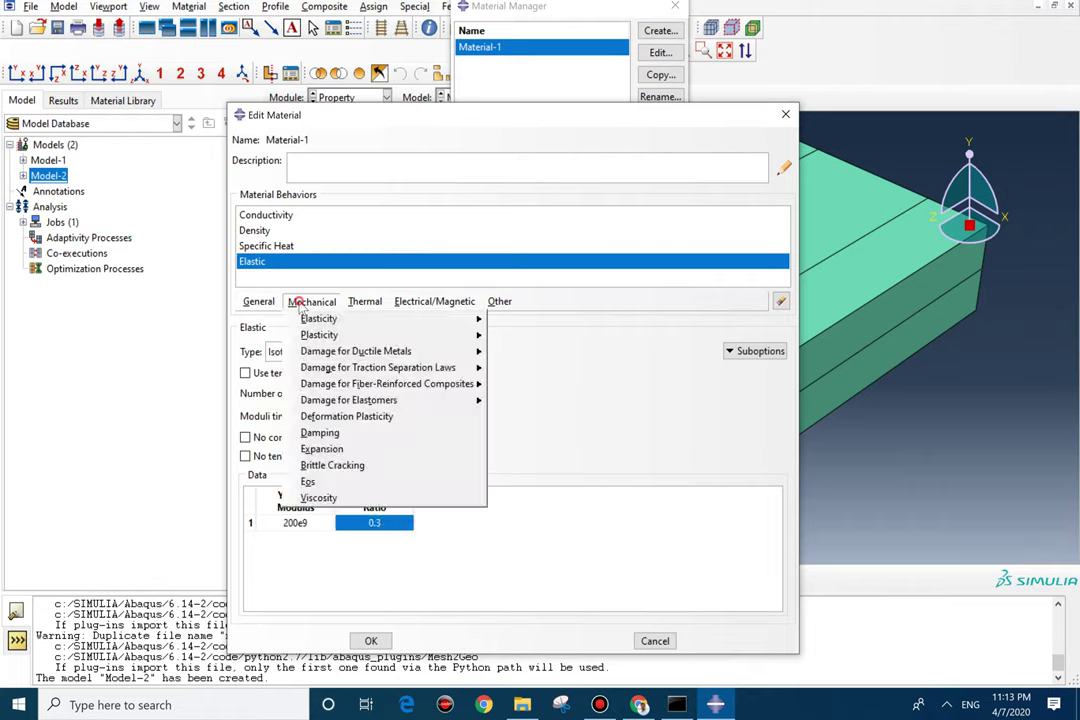
left_click(420, 337)
left_click(520, 336)
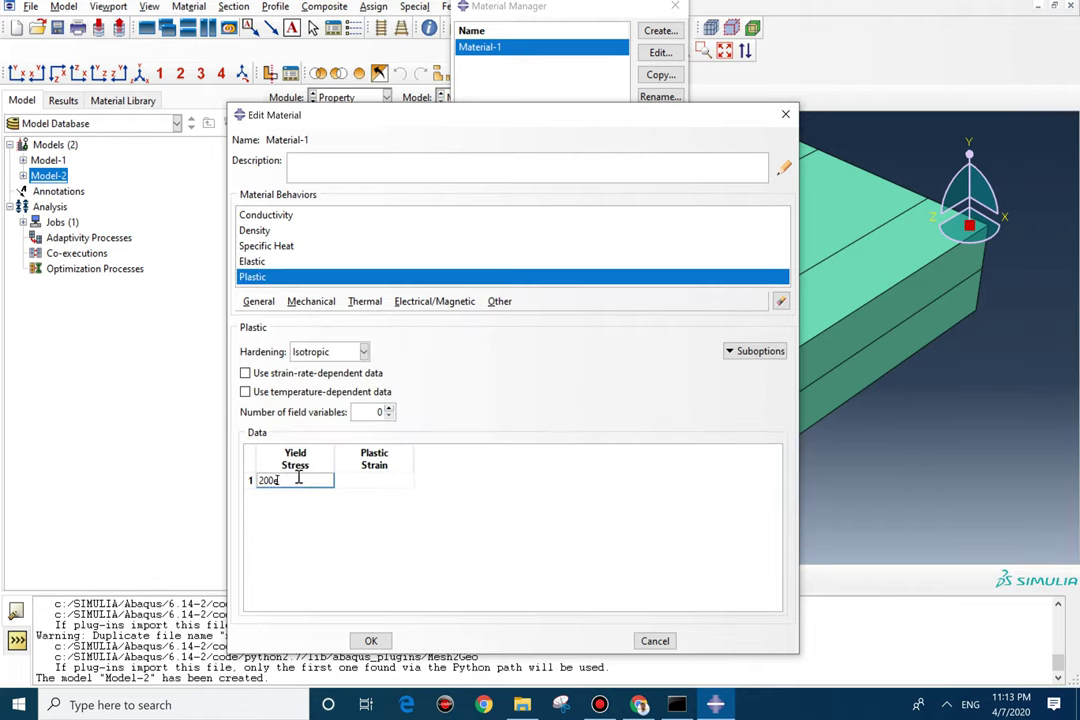
left_click(298, 478)
type("200e6")
key("Tab")
type("0")
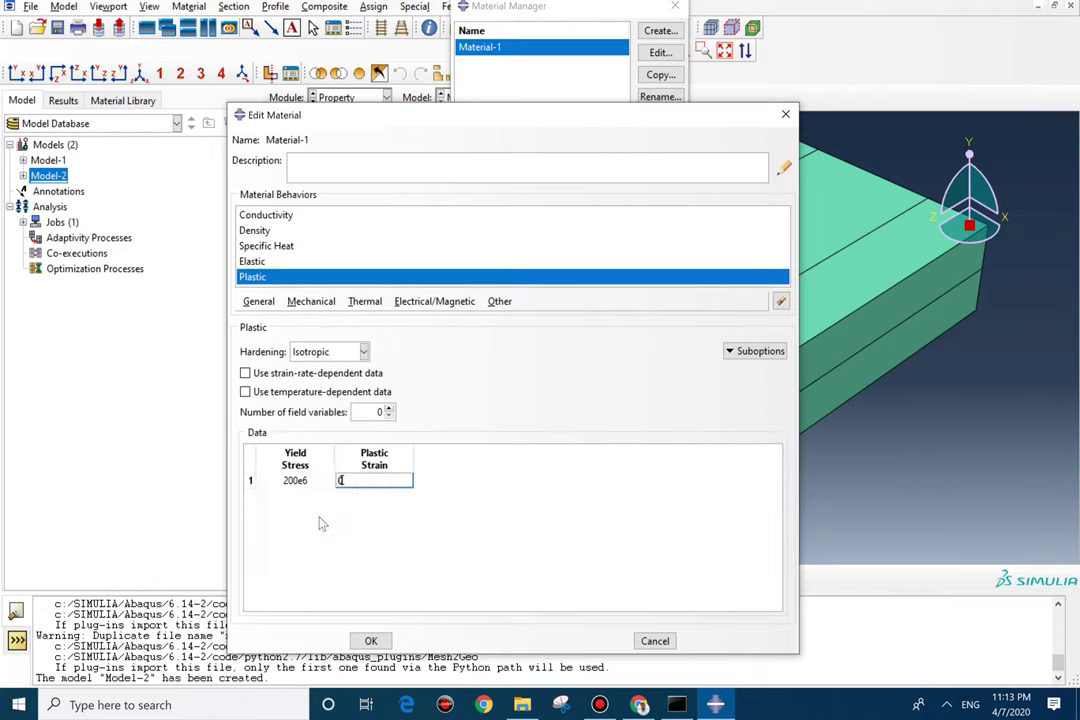
key("Return")
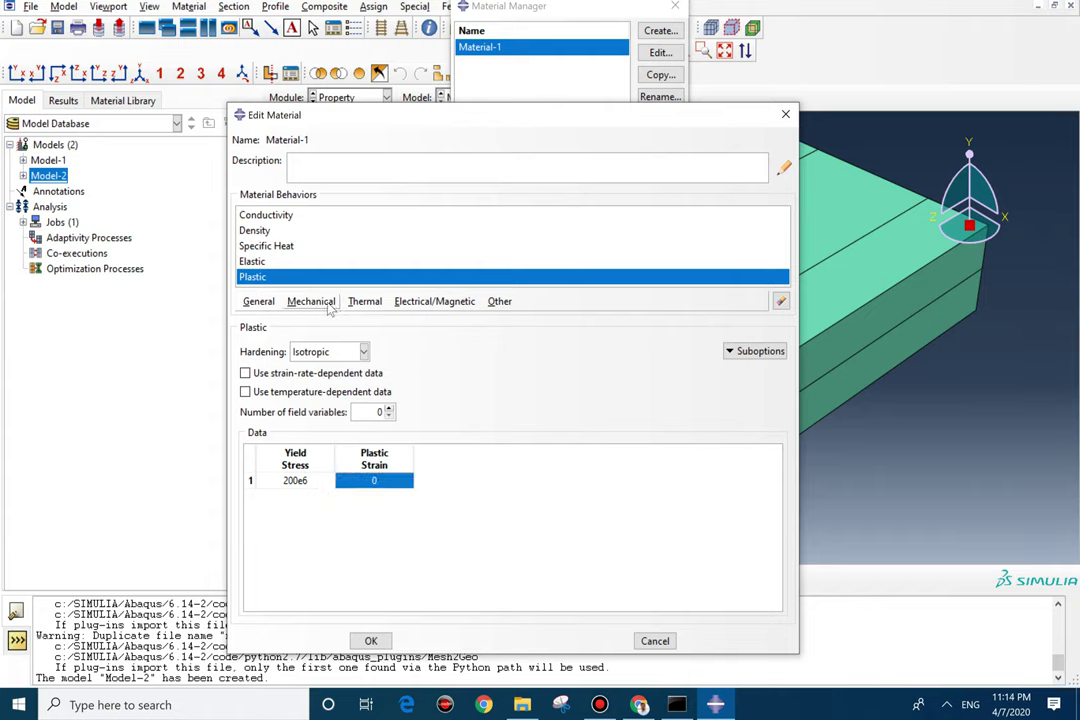
Add thermal expansion to Material-1 with an expansion coefficient of 1e-6, accept the material and dismiss the Material Manager.
left_click(262, 302)
left_click(300, 303)
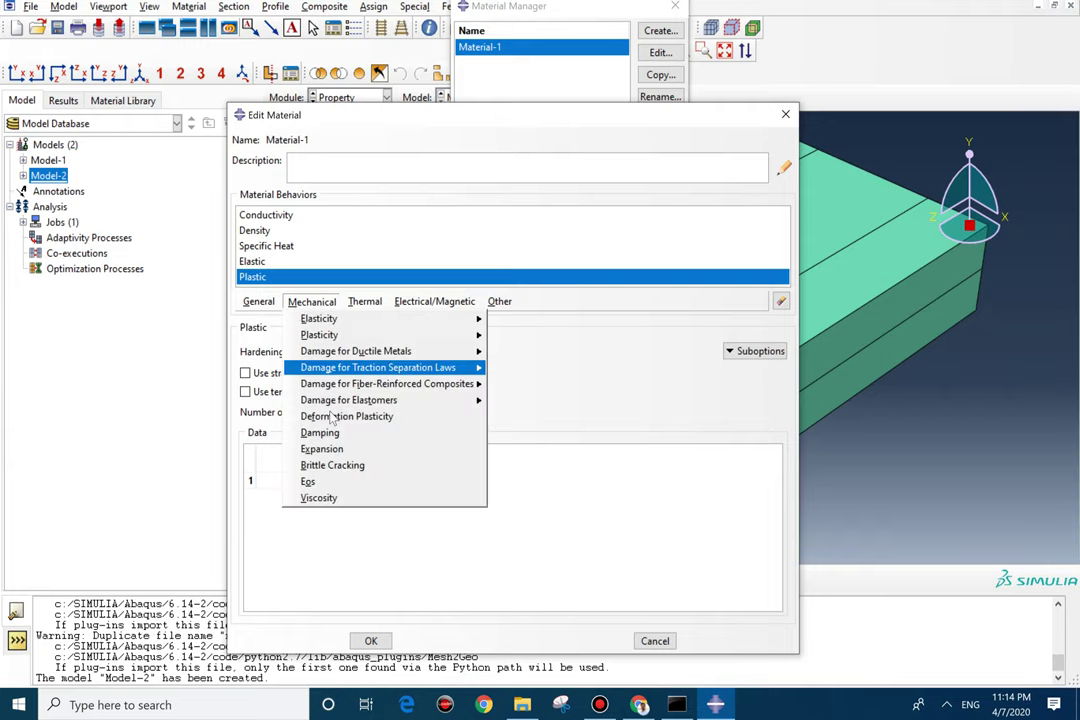
left_click(325, 450)
left_click(293, 509)
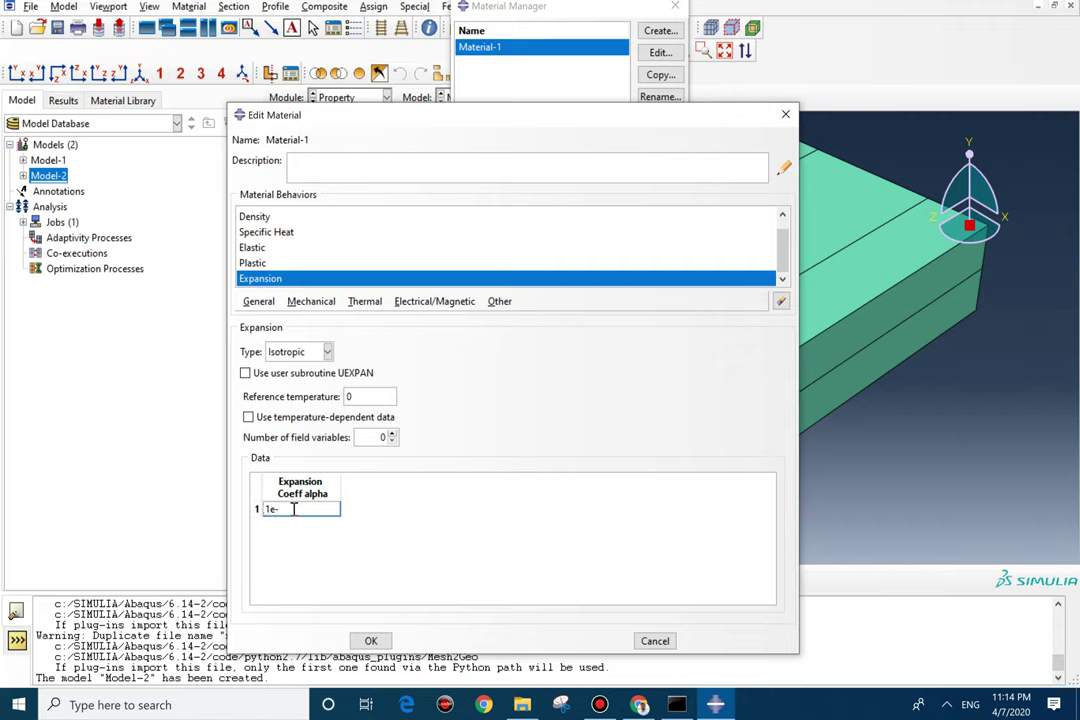
type("1e-6")
scroll(355, 258, "up", 1)
scroll(310, 284, "down", 1)
left_click(370, 640)
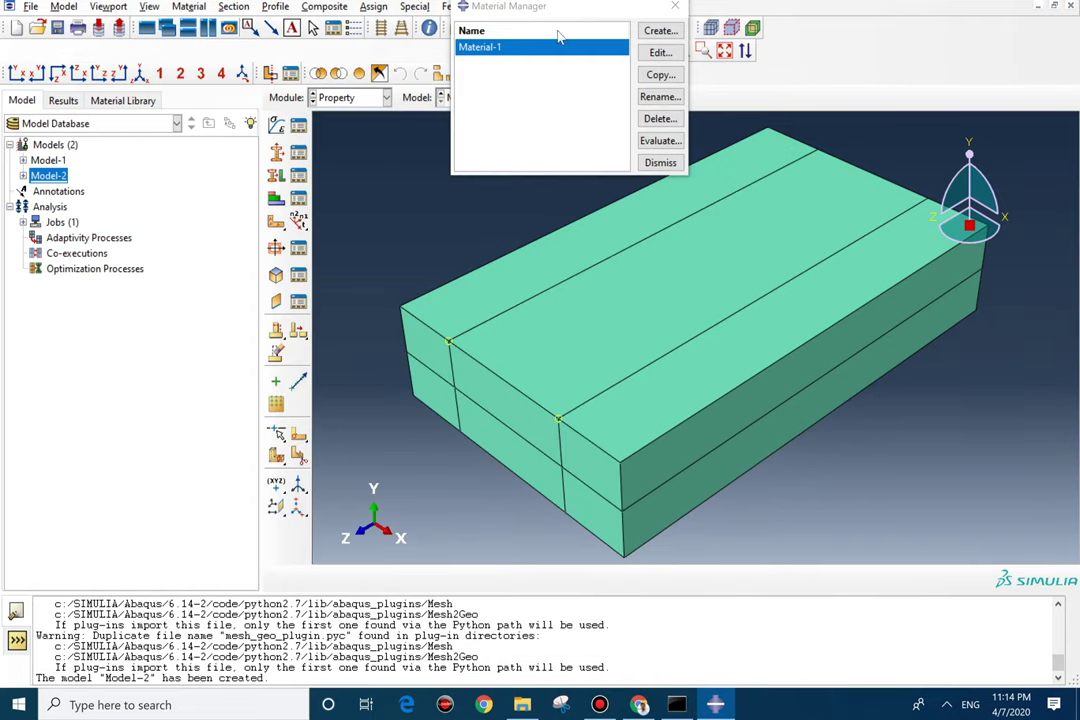
left_click(678, 6)
Switch to the Interaction module and delete the Welding-5 interaction from Model-2.
left_click(345, 97)
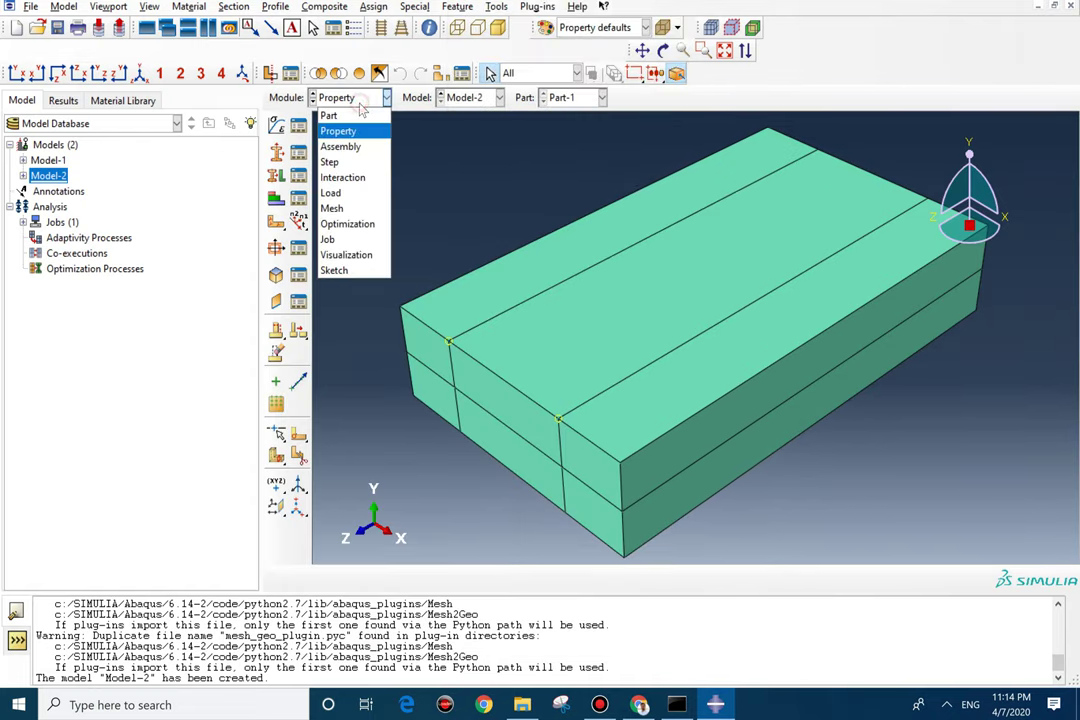
left_click(343, 162)
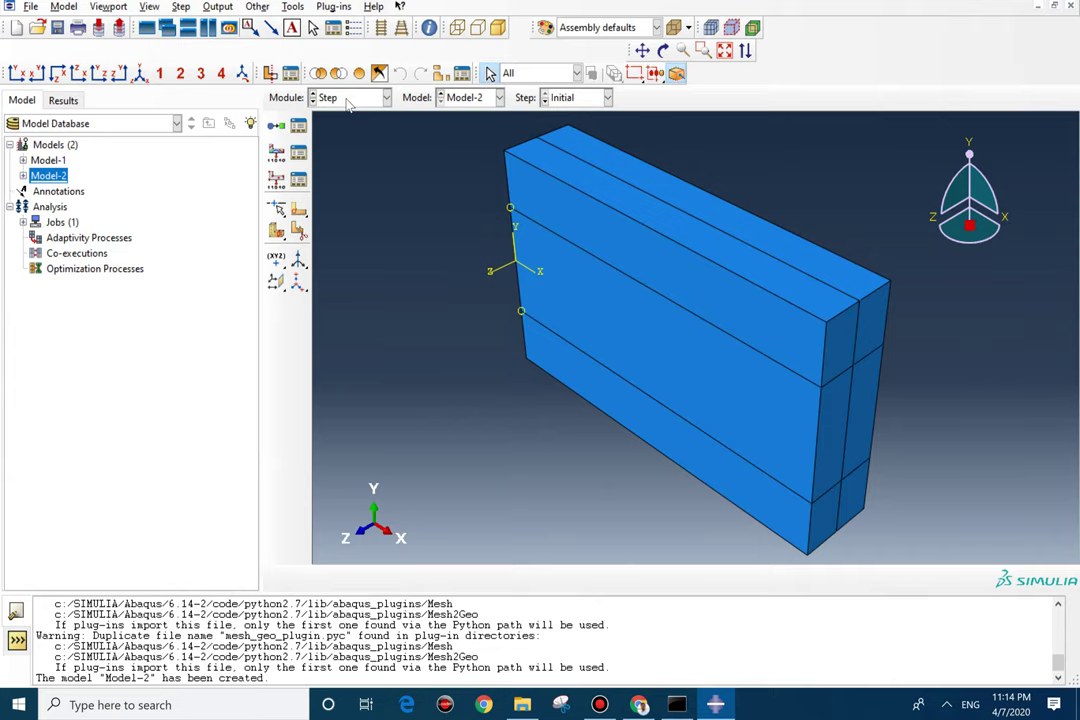
left_click(347, 100)
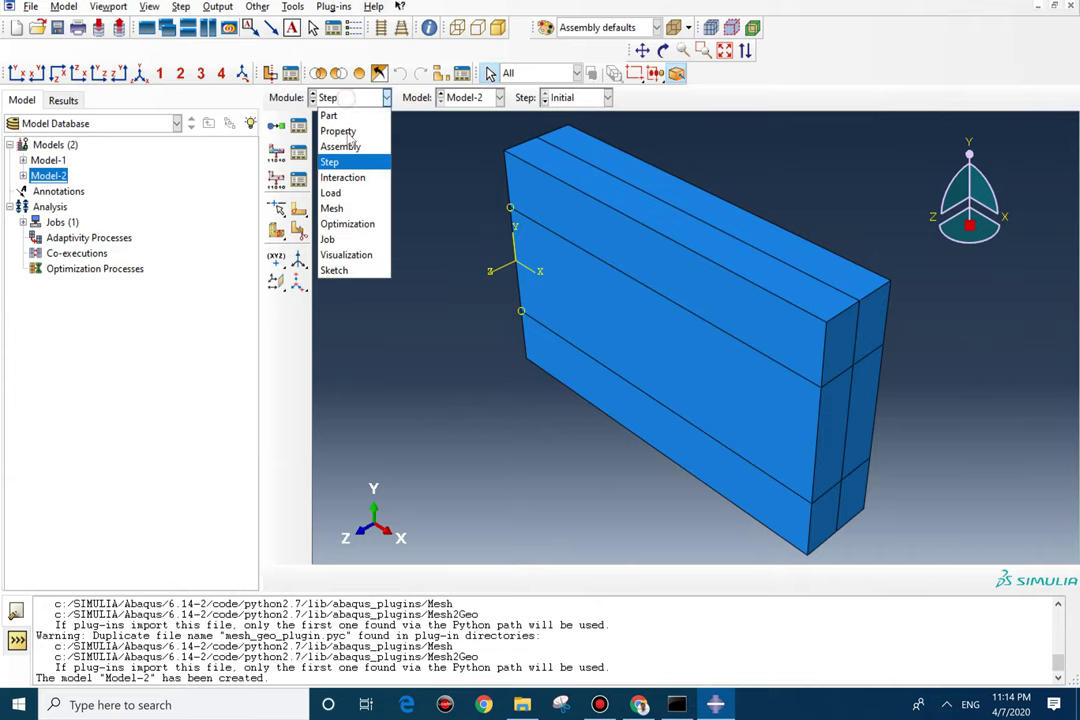
left_click(343, 177)
left_click(299, 125)
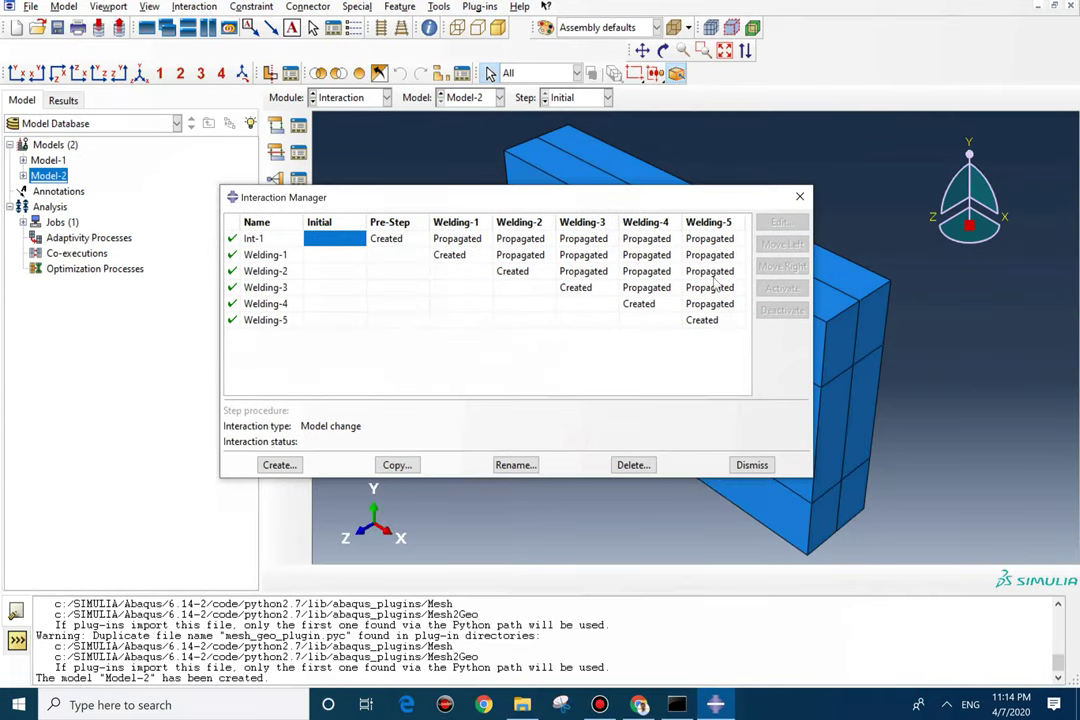
left_click(710, 320)
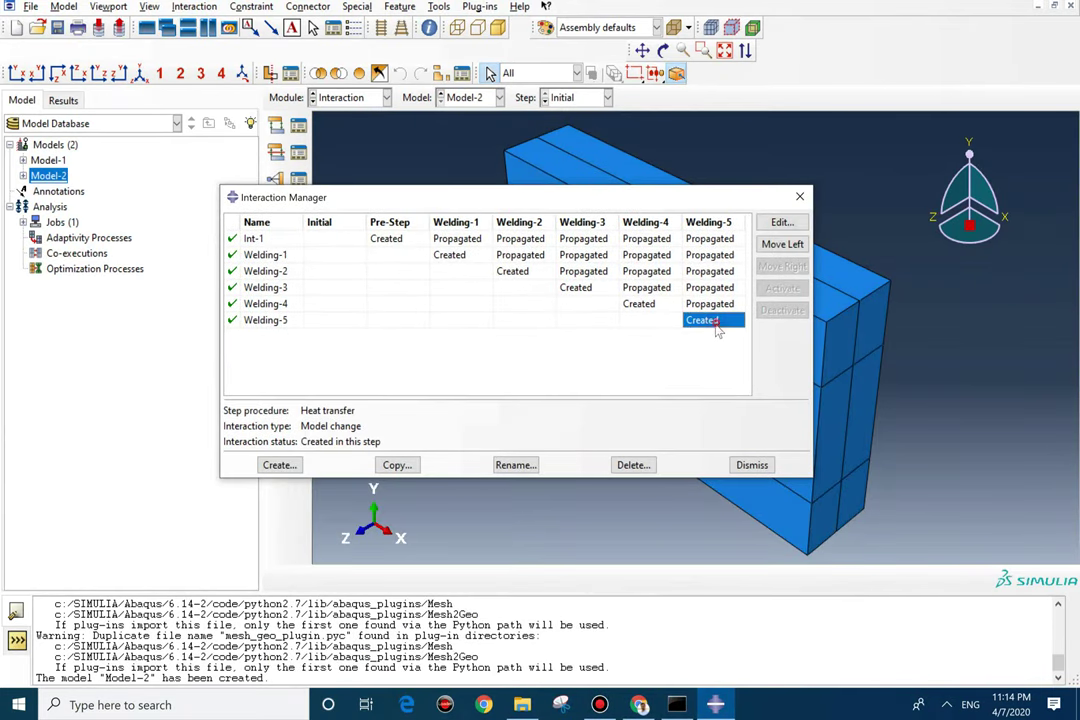
left_click(625, 465)
left_click(503, 360)
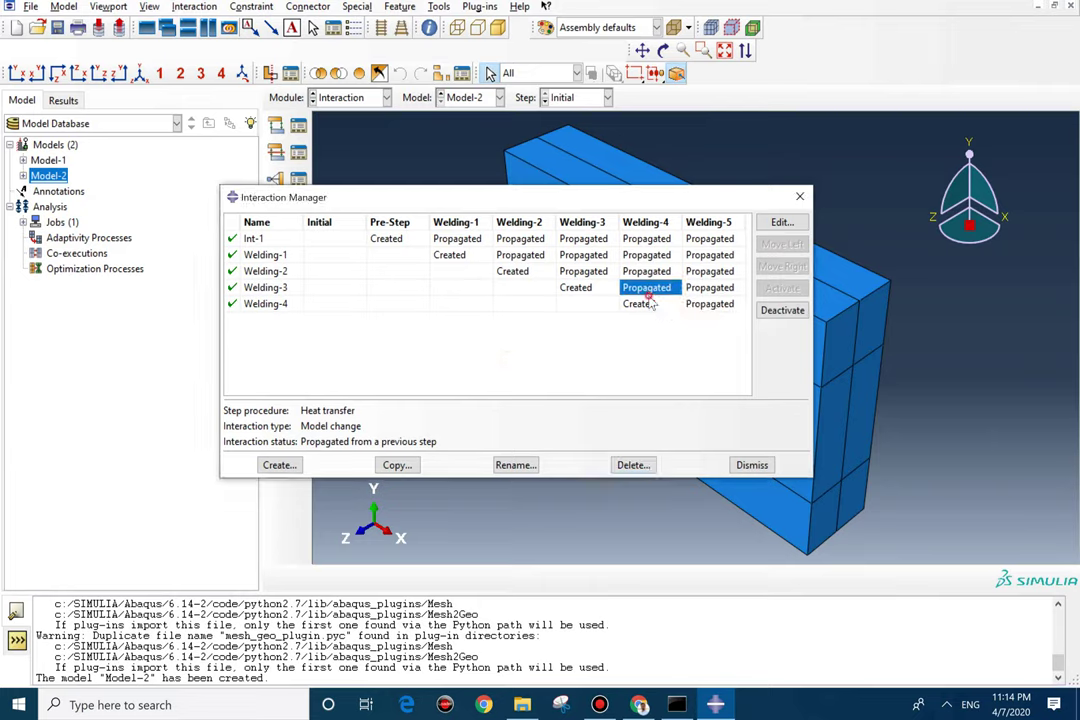
Delete the Welding-4 and Welding-3 interactions from Model-2.
left_click(641, 304)
left_click(630, 463)
left_click(503, 360)
left_click(576, 288)
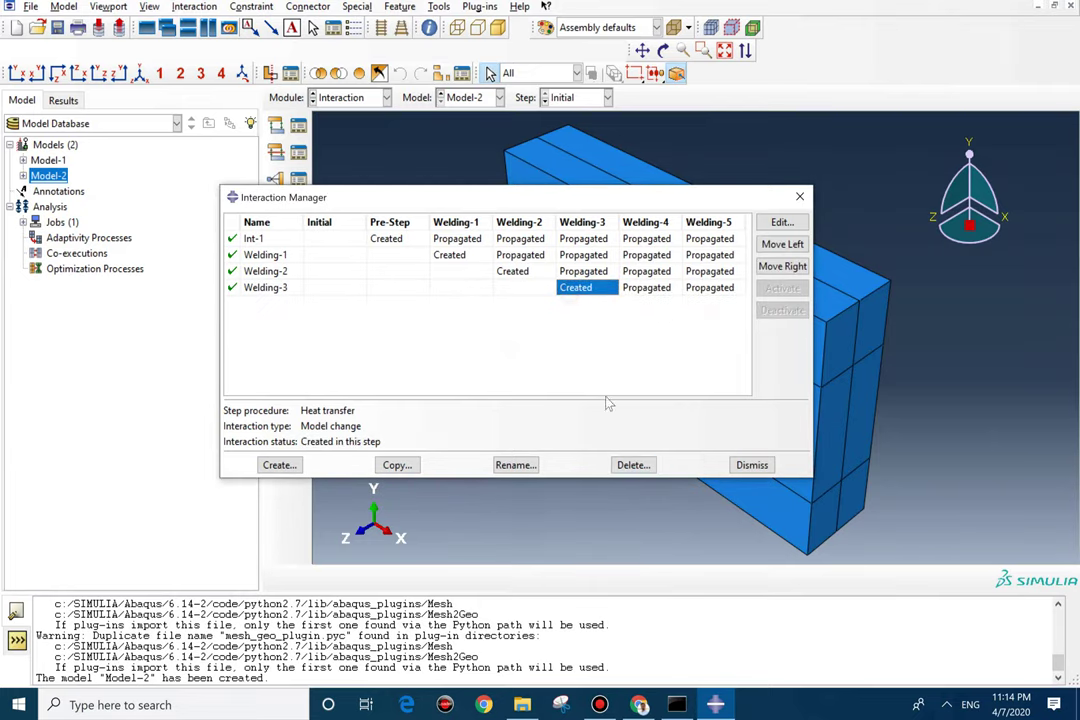
left_click(632, 465)
left_click(505, 360)
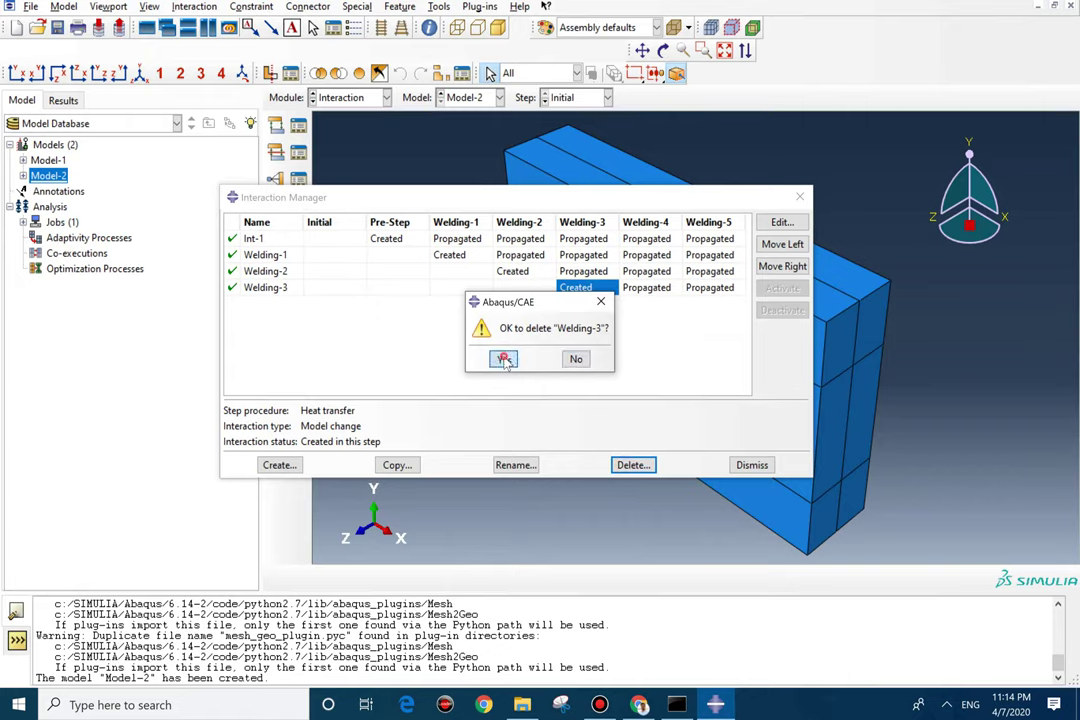
Delete the Welding-2 and Welding-1 interactions, leaving Int-1 in Model-2.
left_click(518, 274)
left_click(632, 465)
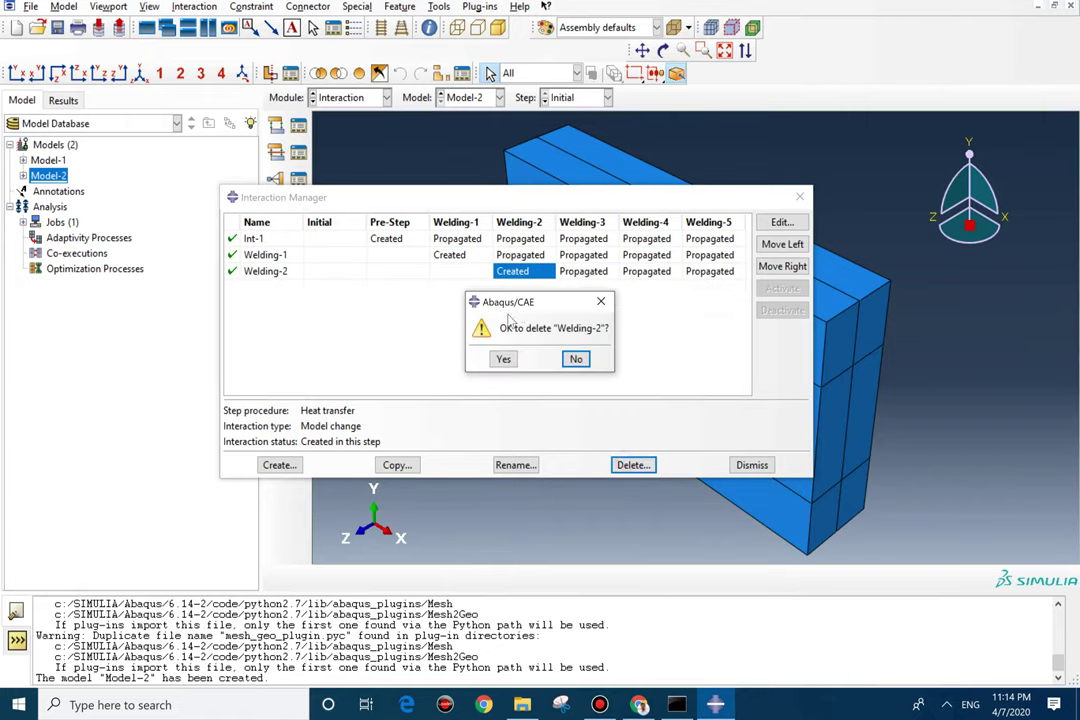
left_click(505, 360)
left_click(449, 255)
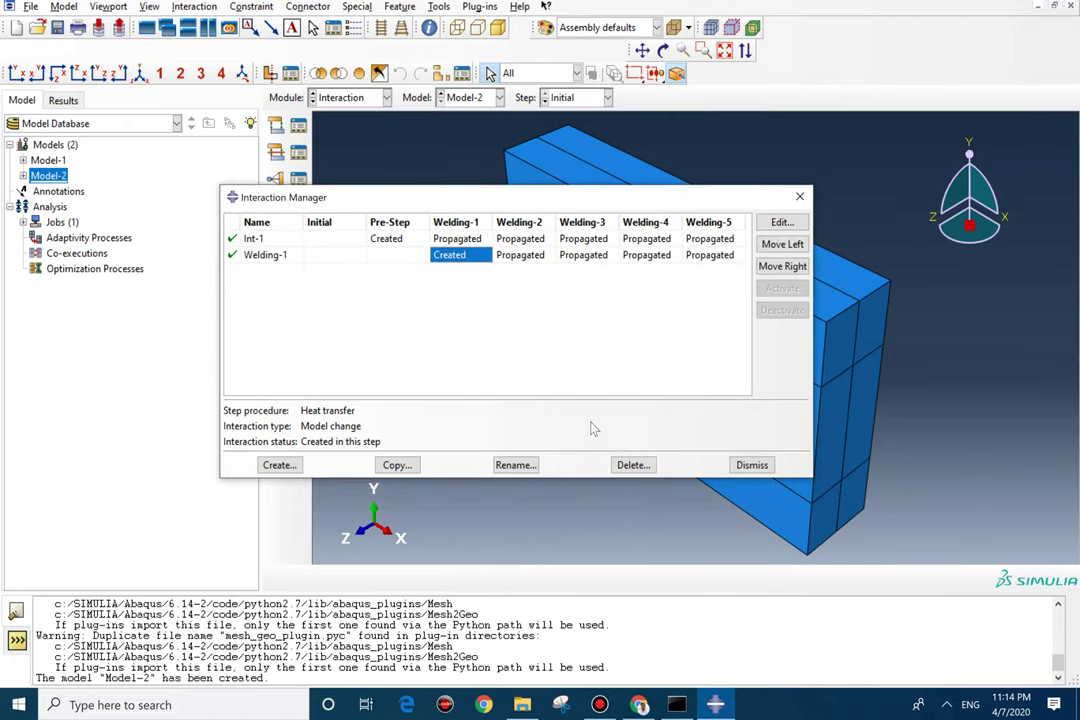
left_click(632, 465)
left_click(505, 359)
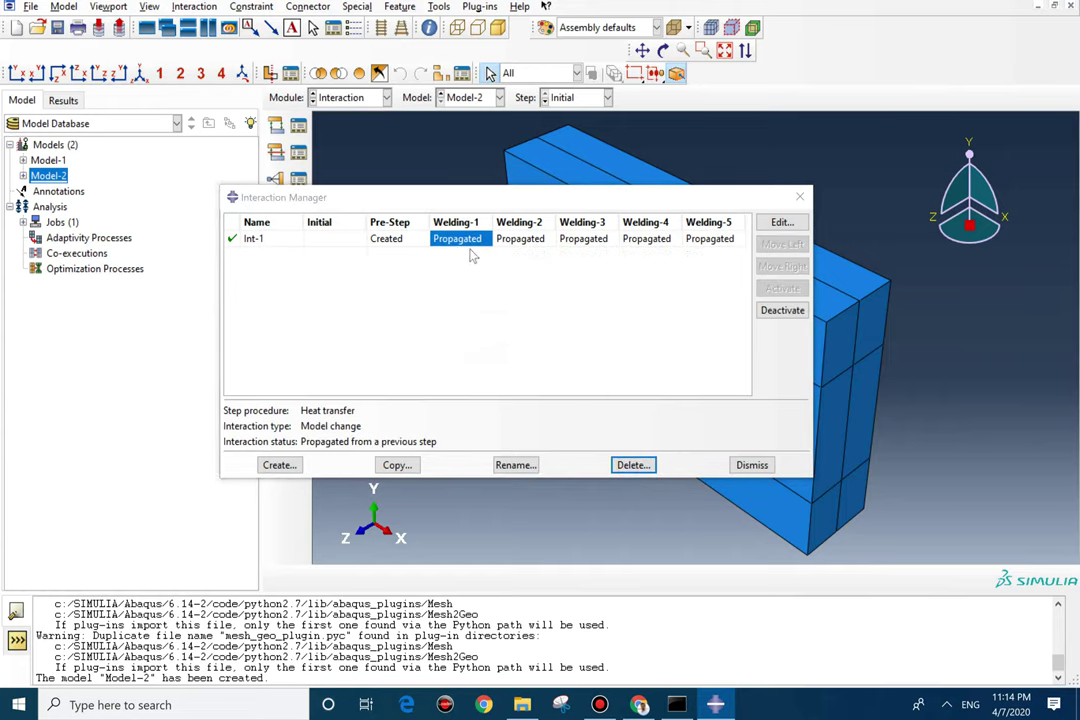
Inspect the definition of the Int-1 model change interaction in Pre-Step and its region on the part.
left_click(397, 239)
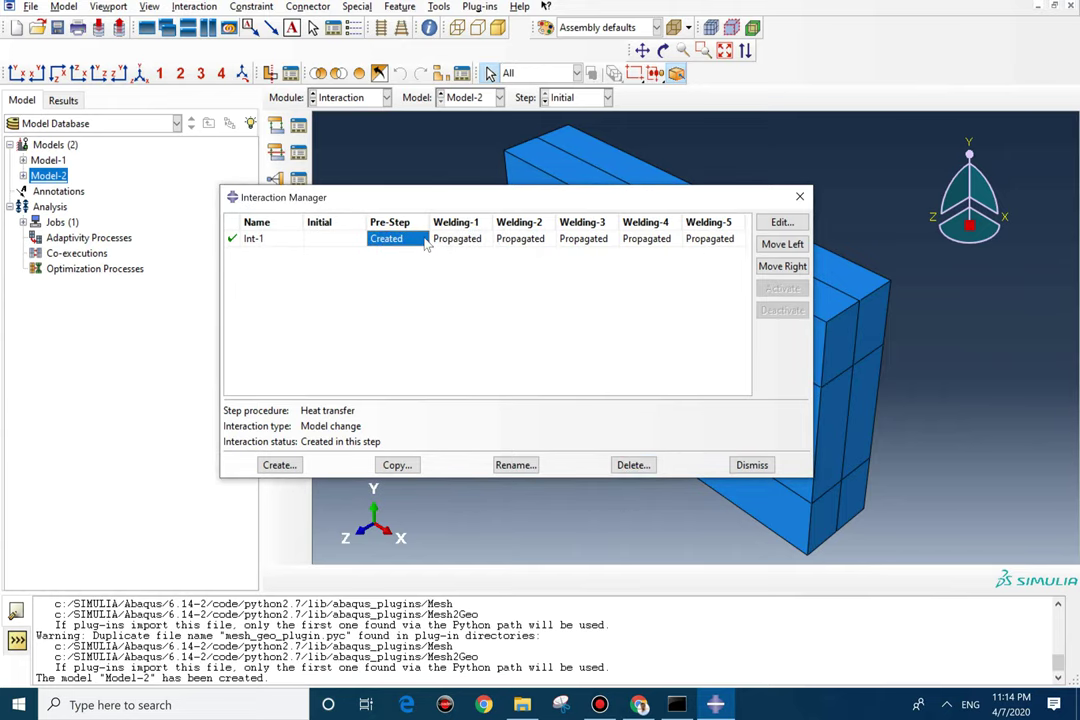
left_click_drag(448, 209, 648, 365)
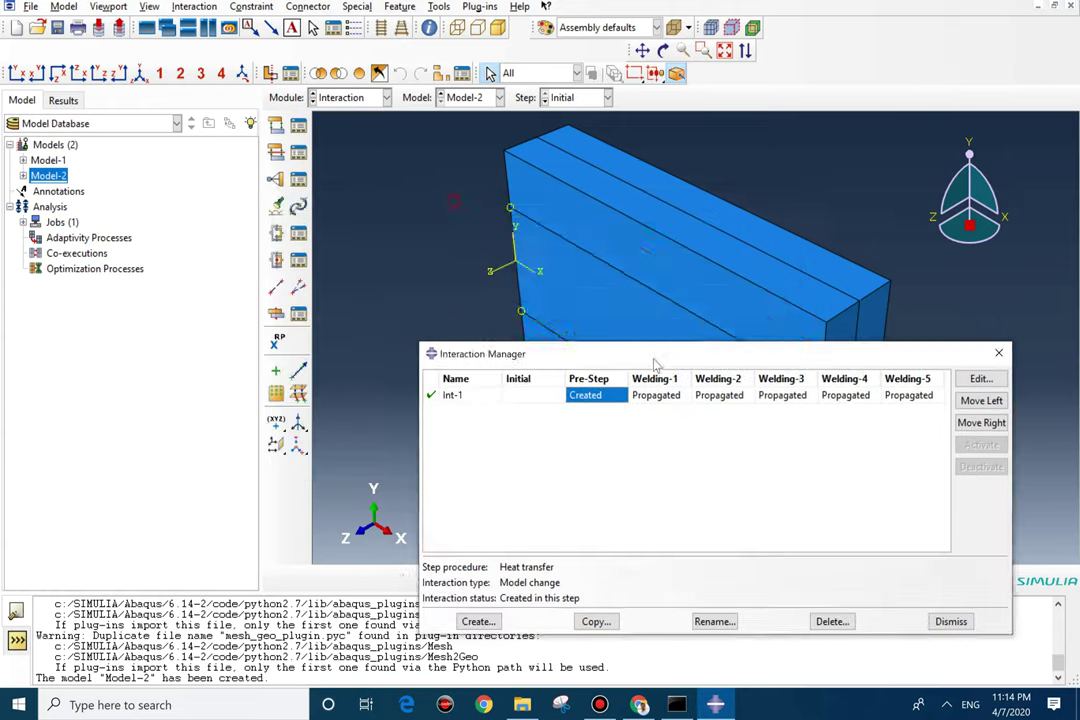
double_click(585, 395)
key("Escape")
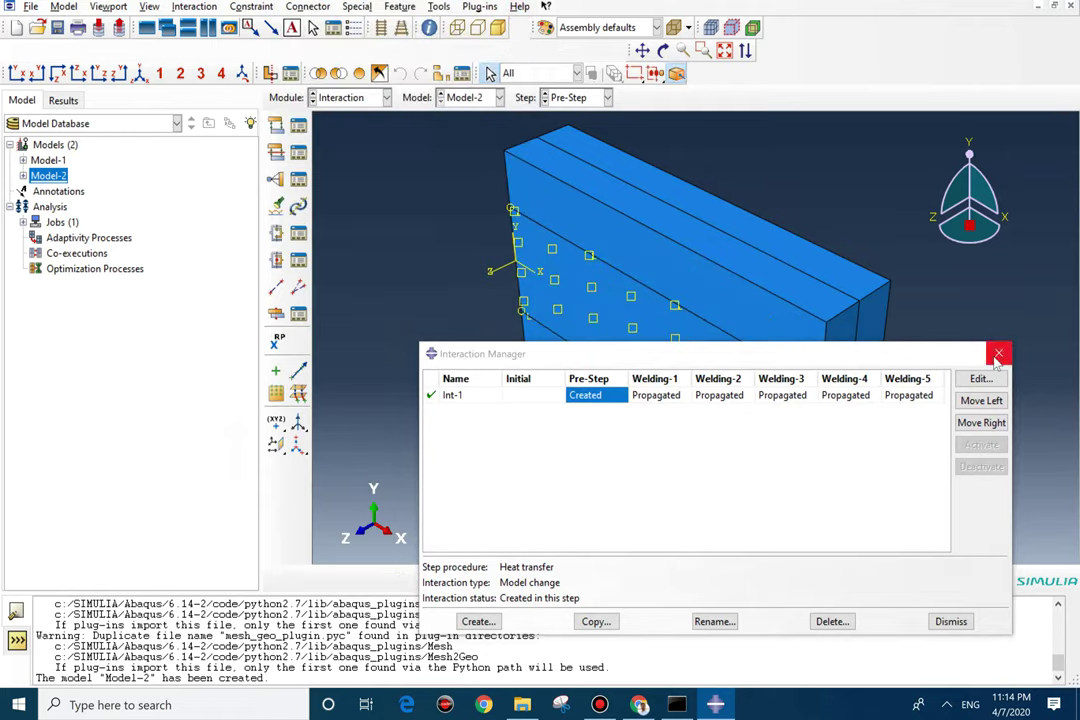
Close the interaction overview and, in the Step module, suppress the Welding-5 through Welding-1 steps of Model-2.
key("Escape")
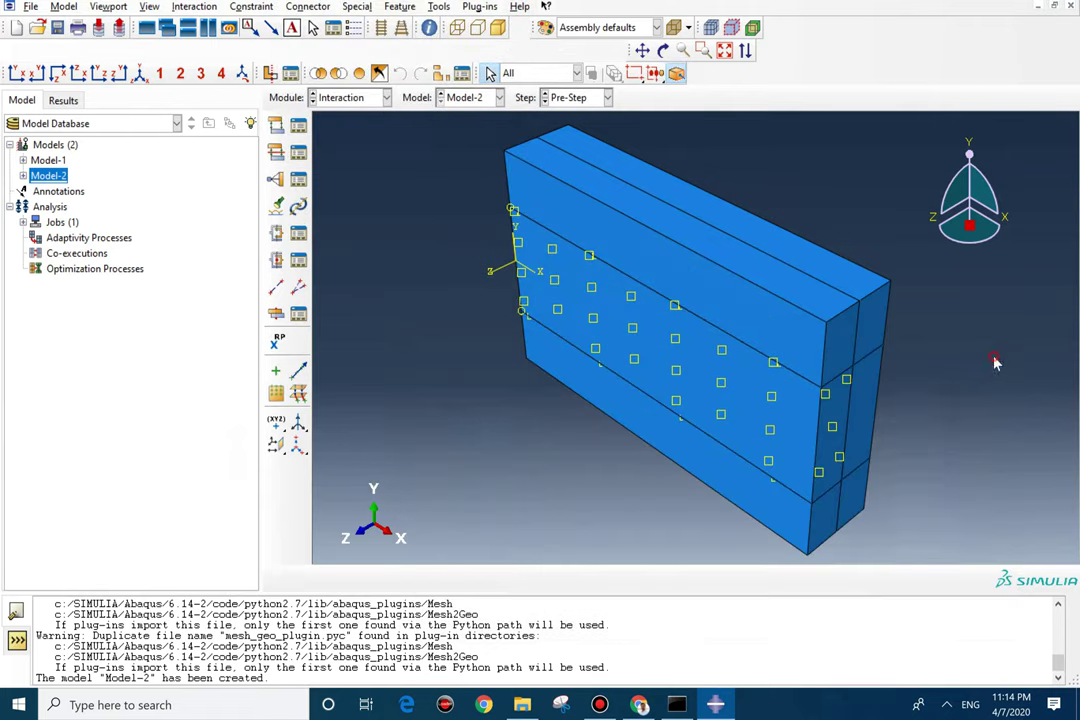
left_click(382, 104)
left_click(330, 165)
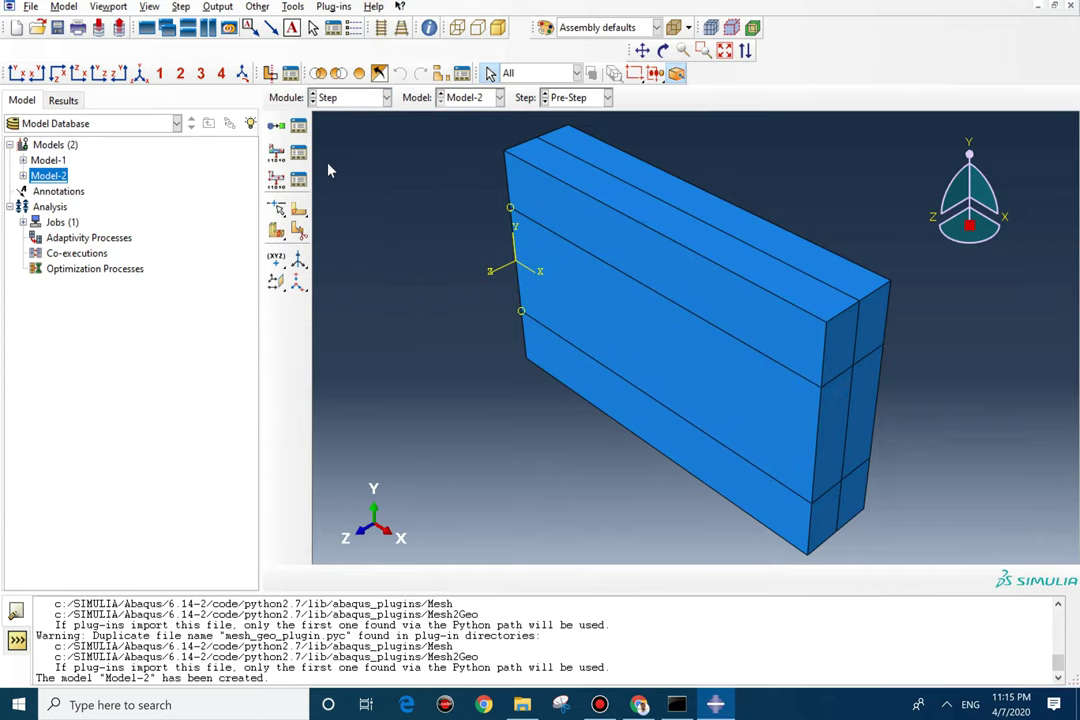
left_click(298, 125)
left_click(468, 445)
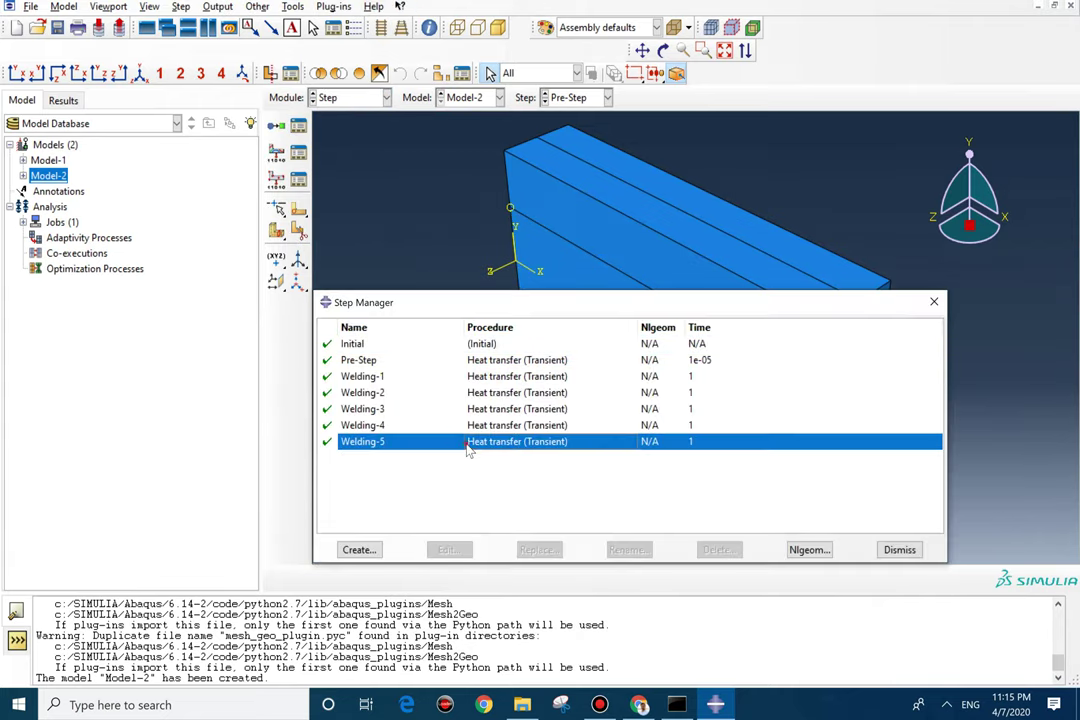
left_click(326, 425)
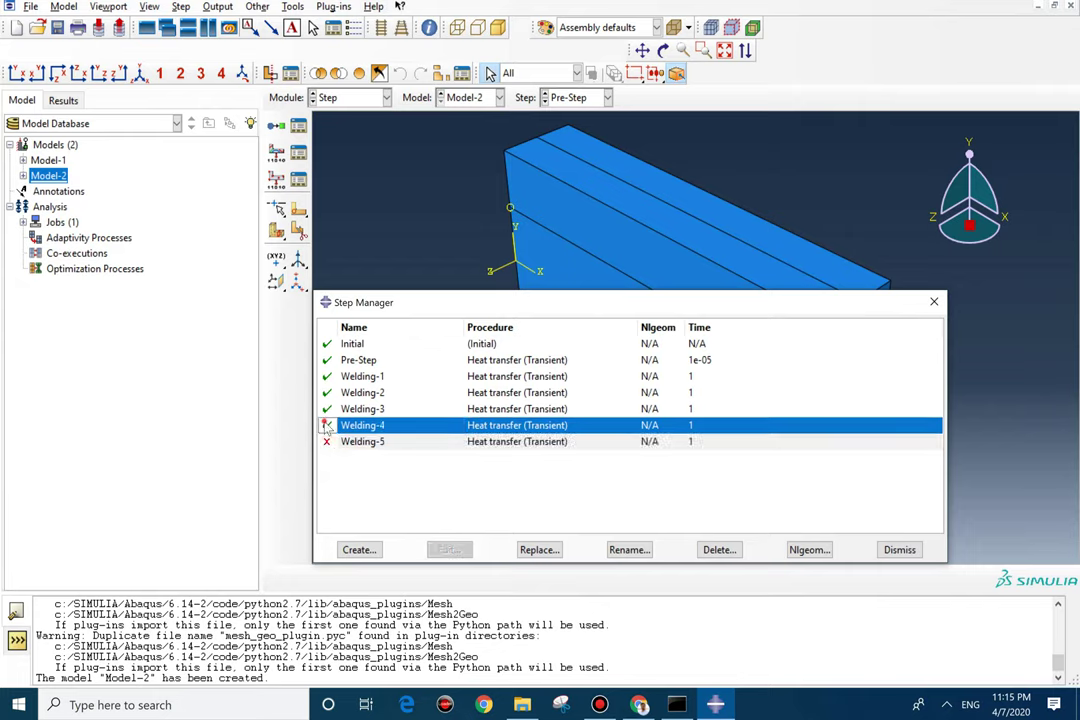
left_click(326, 409)
left_click(326, 392)
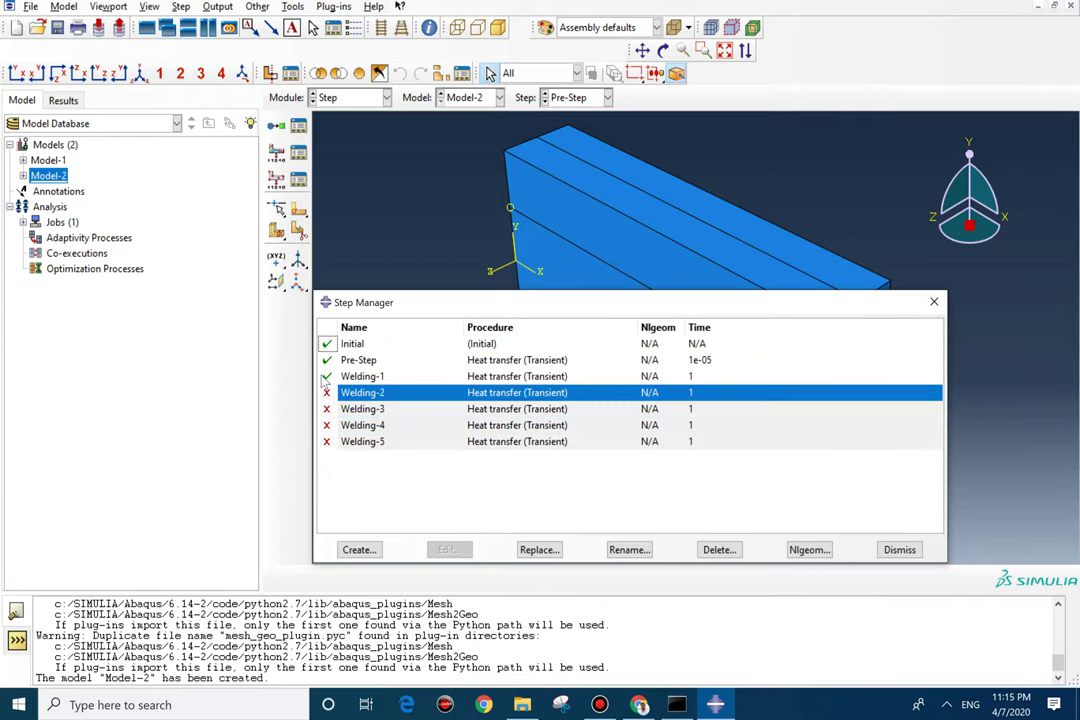
left_click(326, 376)
Replace the Pre-Step heat transfer procedure with Static, General.
left_click(491, 362)
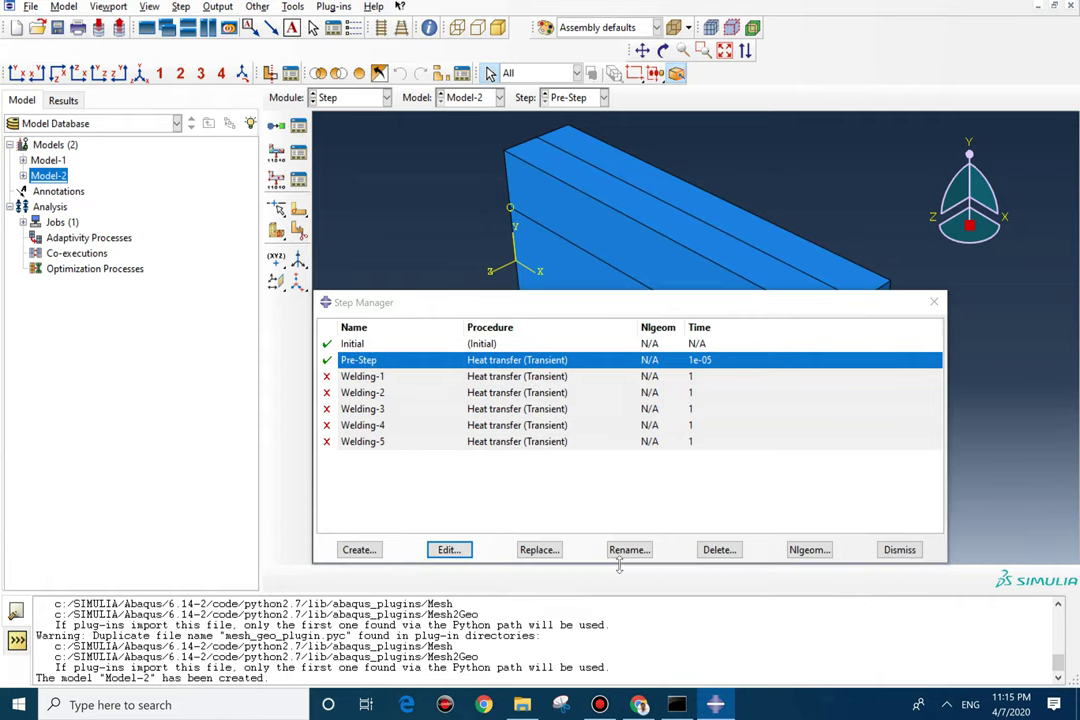
left_click(539, 549)
scroll(89, 320, "down", 2)
left_click(60, 292)
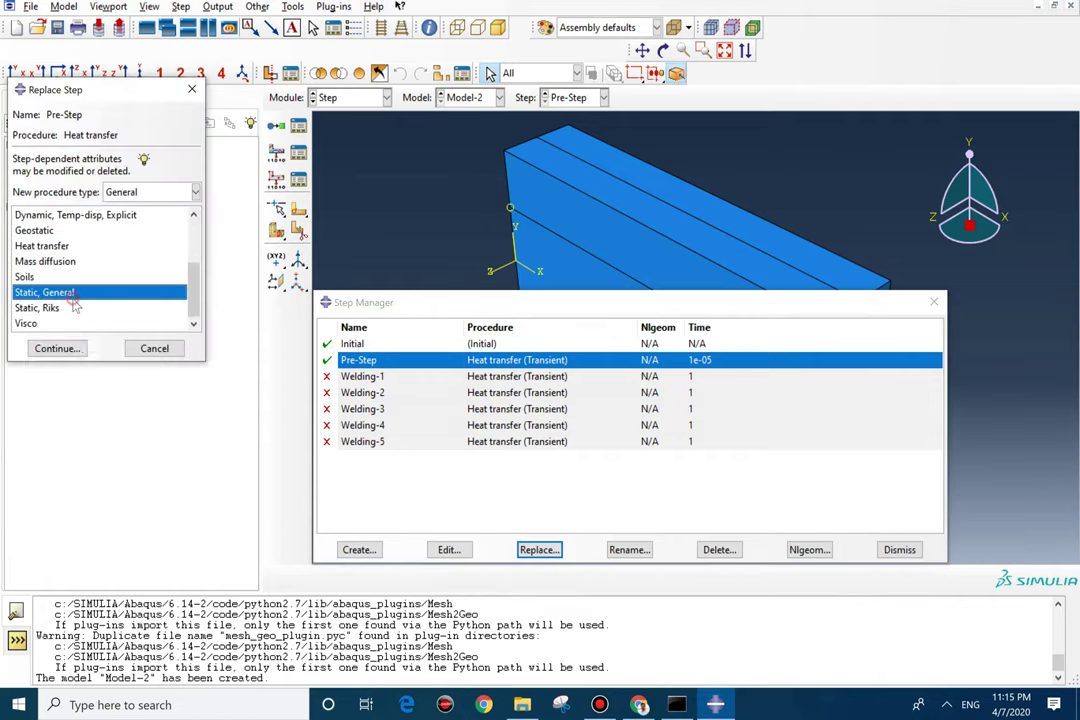
left_click(56, 348)
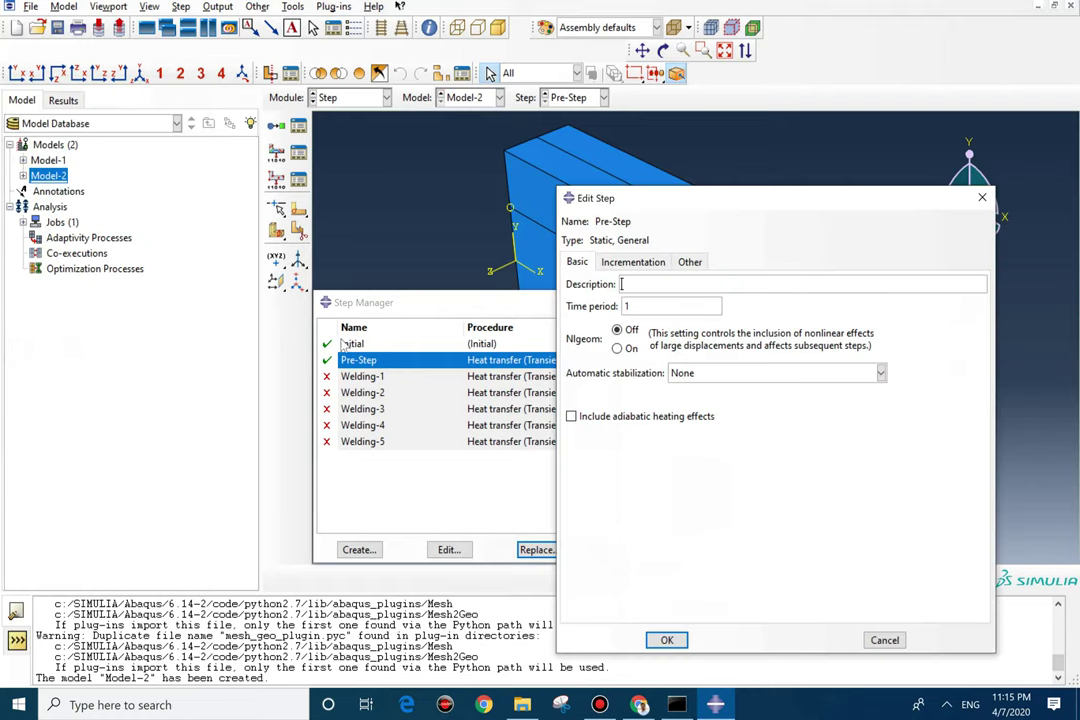
Turn Nlgeom on, set Pre-Step's time period to 1e-05, maximum increments to 100000, and initial, minimum and maximum sizes to 1e-06, 1e-10 and 1e-05.
left_click(618, 348)
double_click(632, 306)
left_click_drag(600, 198, 833, 171)
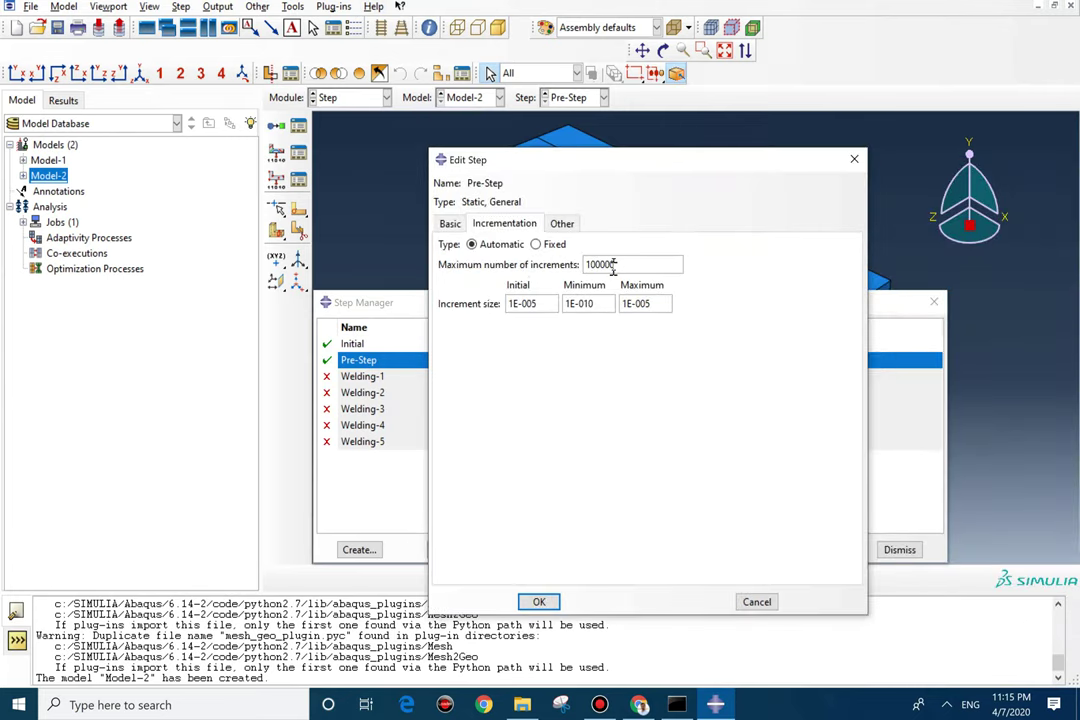
left_click(506, 303)
key("Delete")
type("1")
left_click(539, 601)
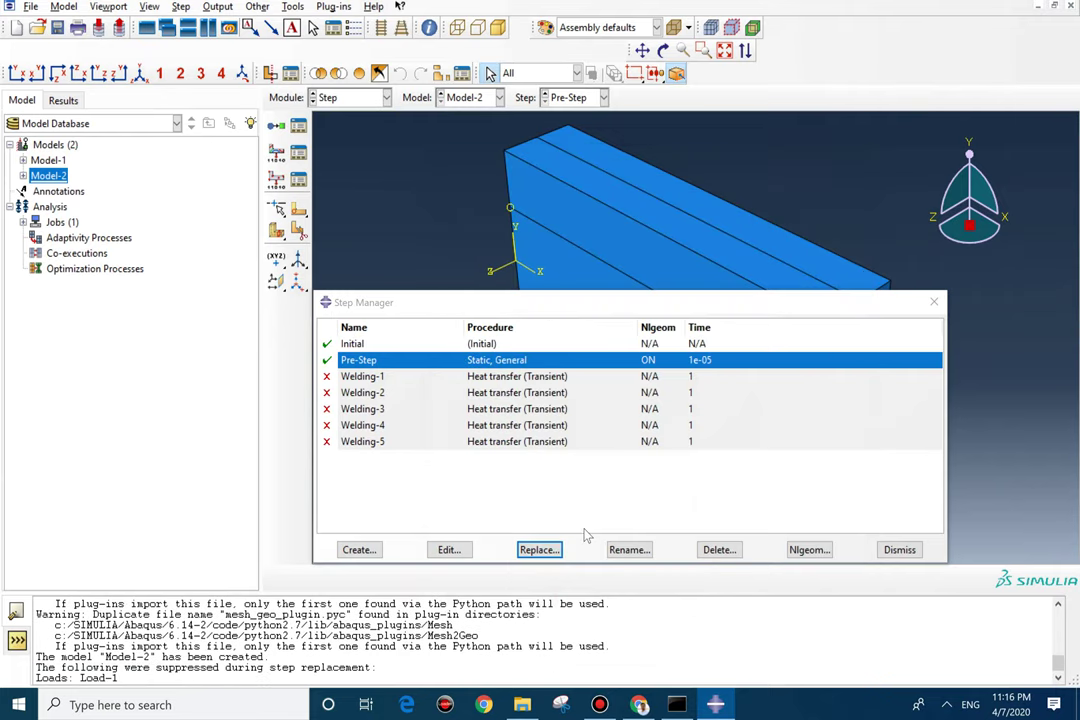
Check Int-1's status across the steps in the Interaction module.
left_click(352, 97)
left_click(349, 179)
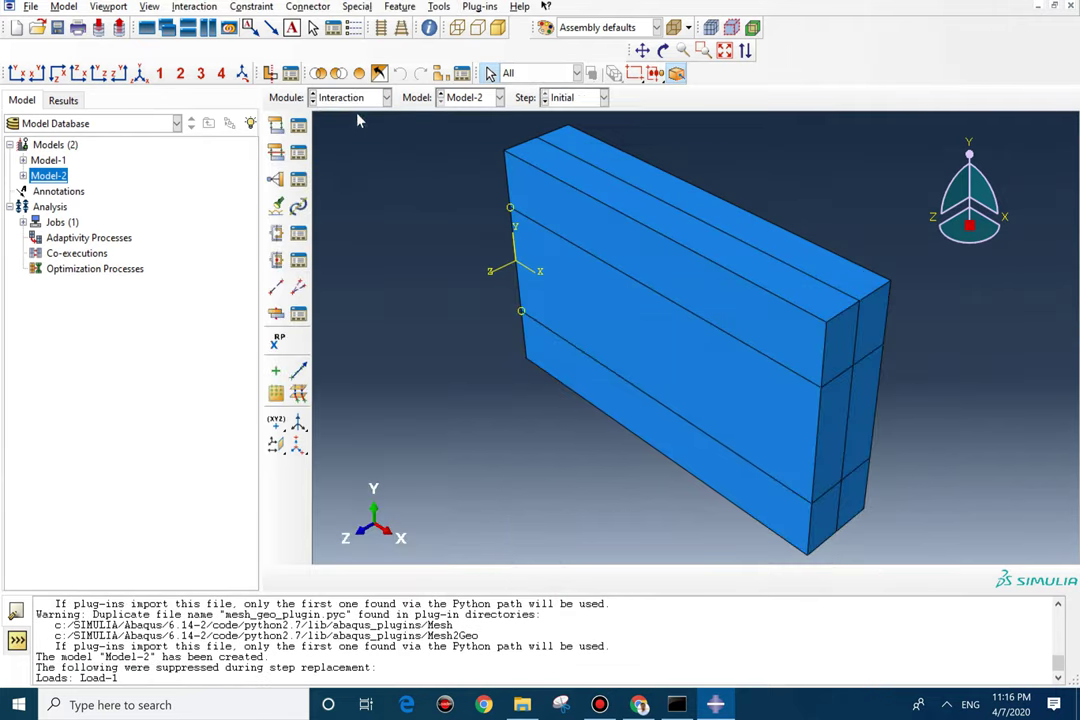
left_click(346, 100)
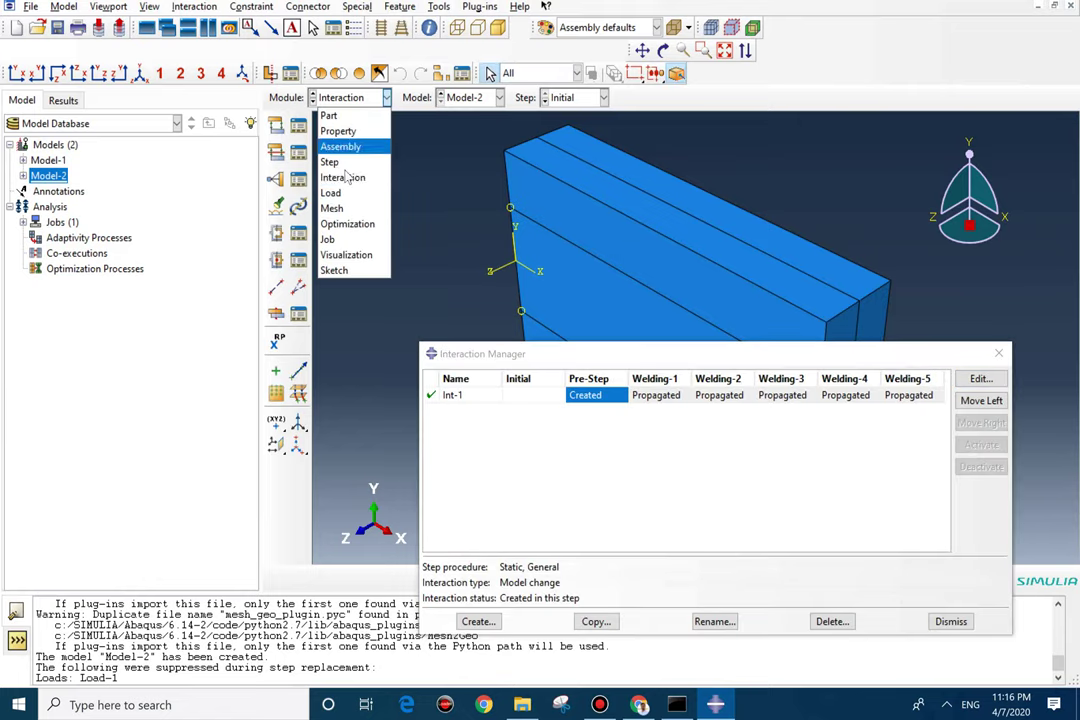
left_click(331, 193)
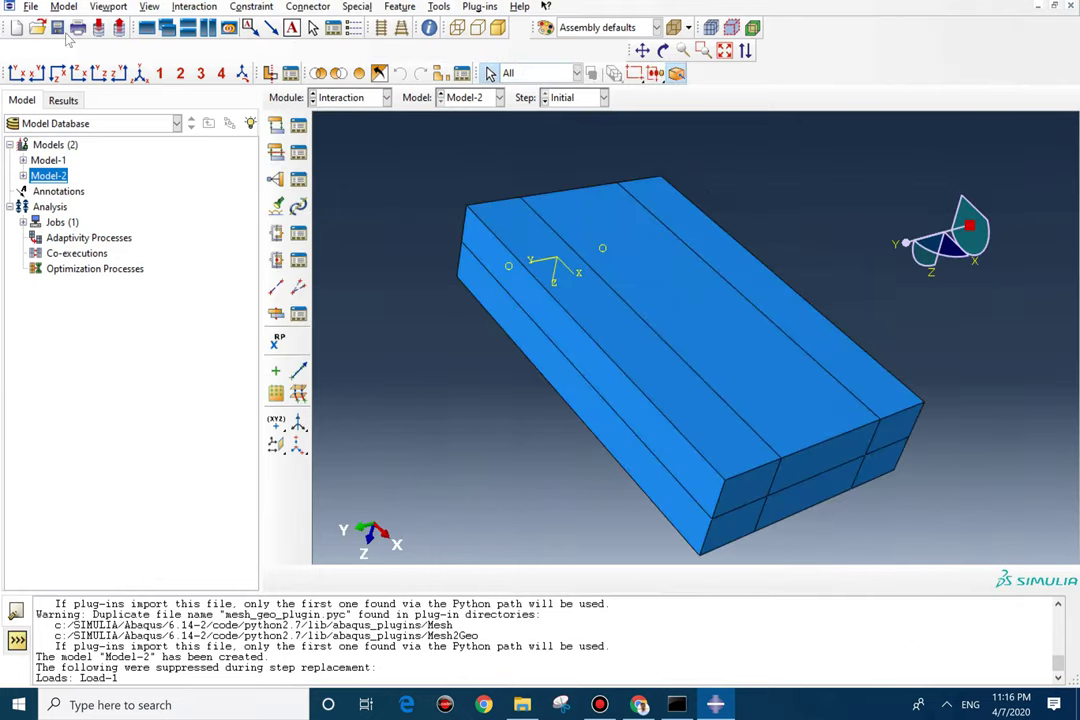
Save the model database and highlight its saved file path in the message log.
left_click(30, 8)
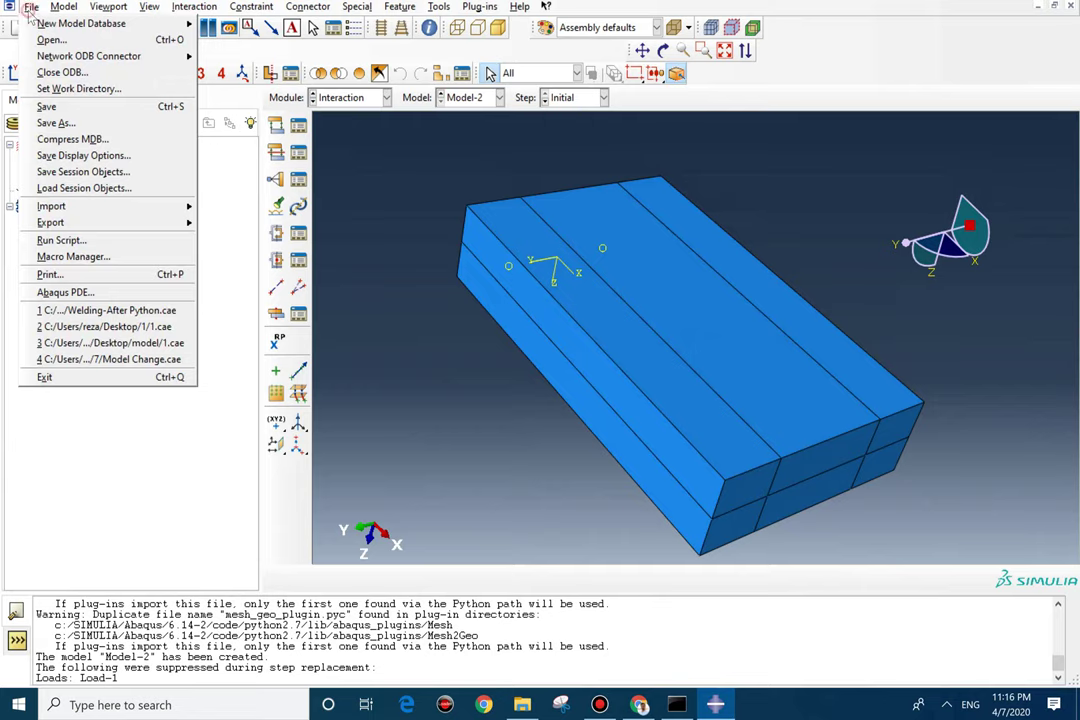
key("ctrl+s")
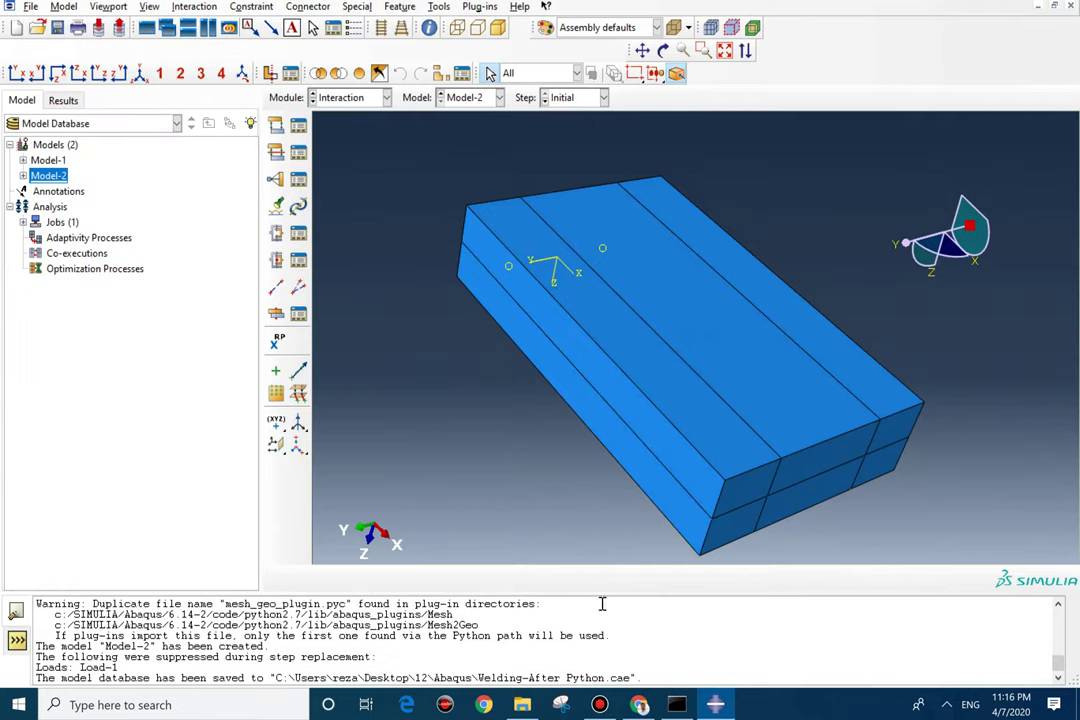
left_click_drag(640, 677, 272, 673)
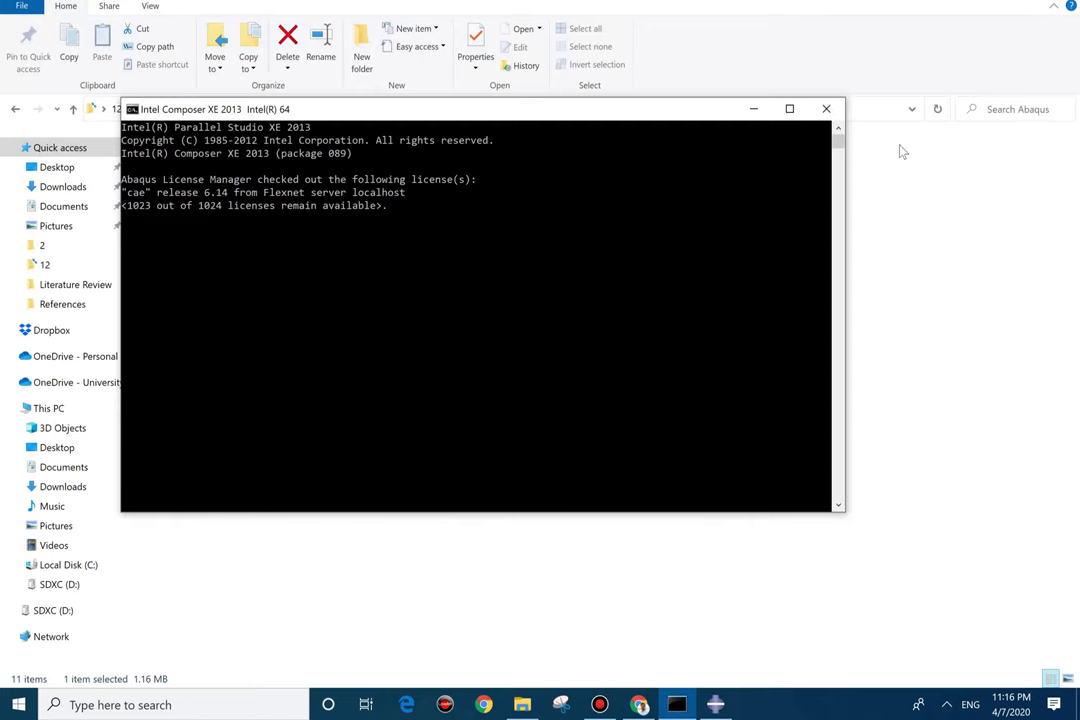
In File Explorer, duplicate the Welding-After Python.jnl file within the Abaqus folder.
left_click(923, 210)
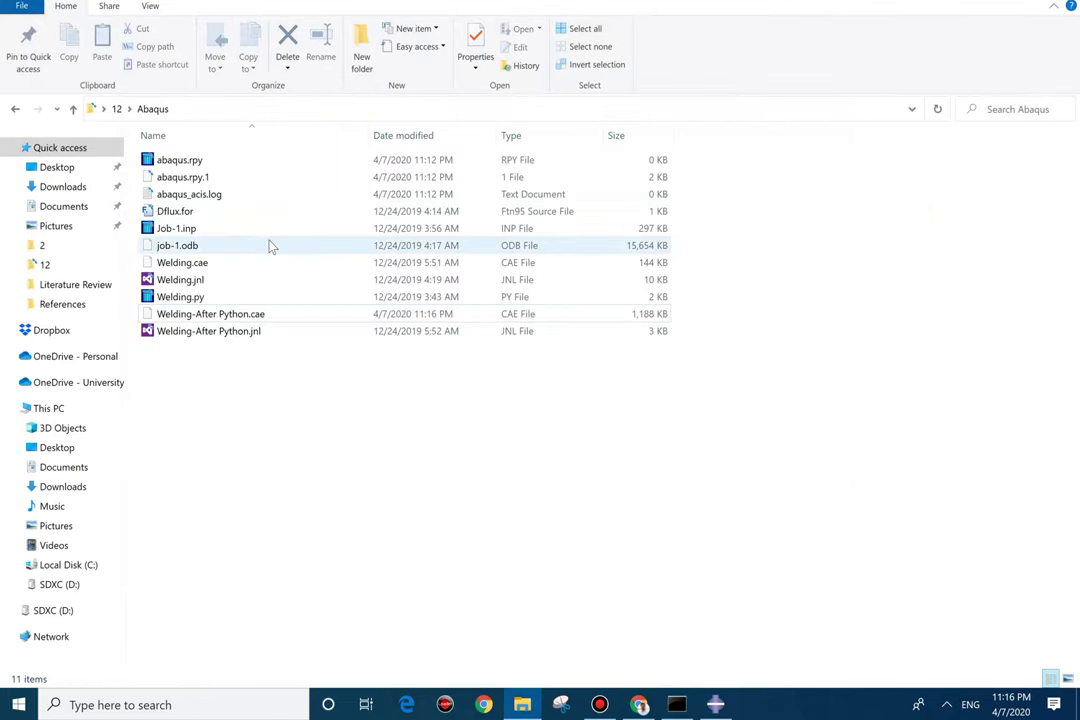
left_click(228, 338)
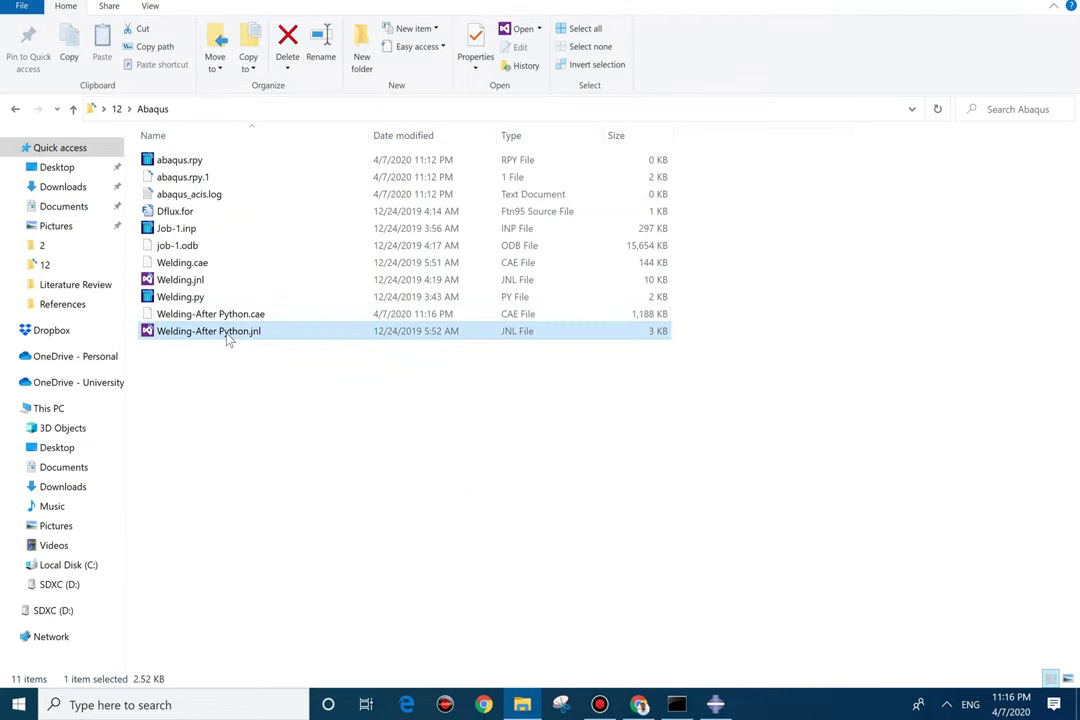
key("ctrl+c")
key("ctrl+v")
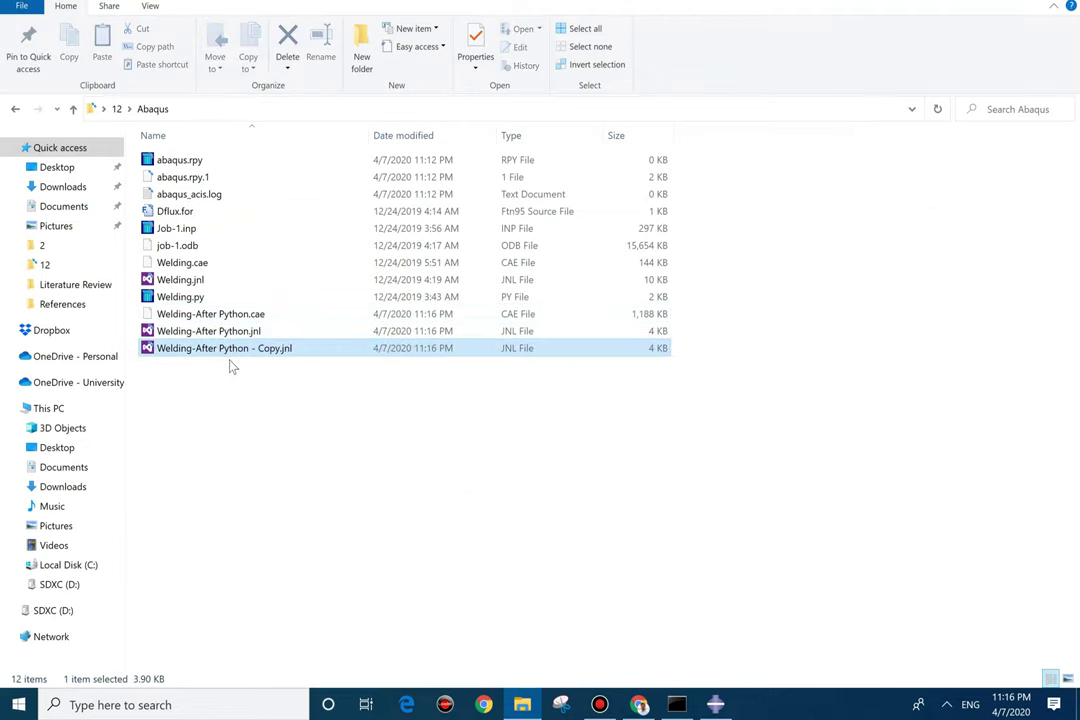
Rename the copied journal file as Python.py.
left_click(240, 315)
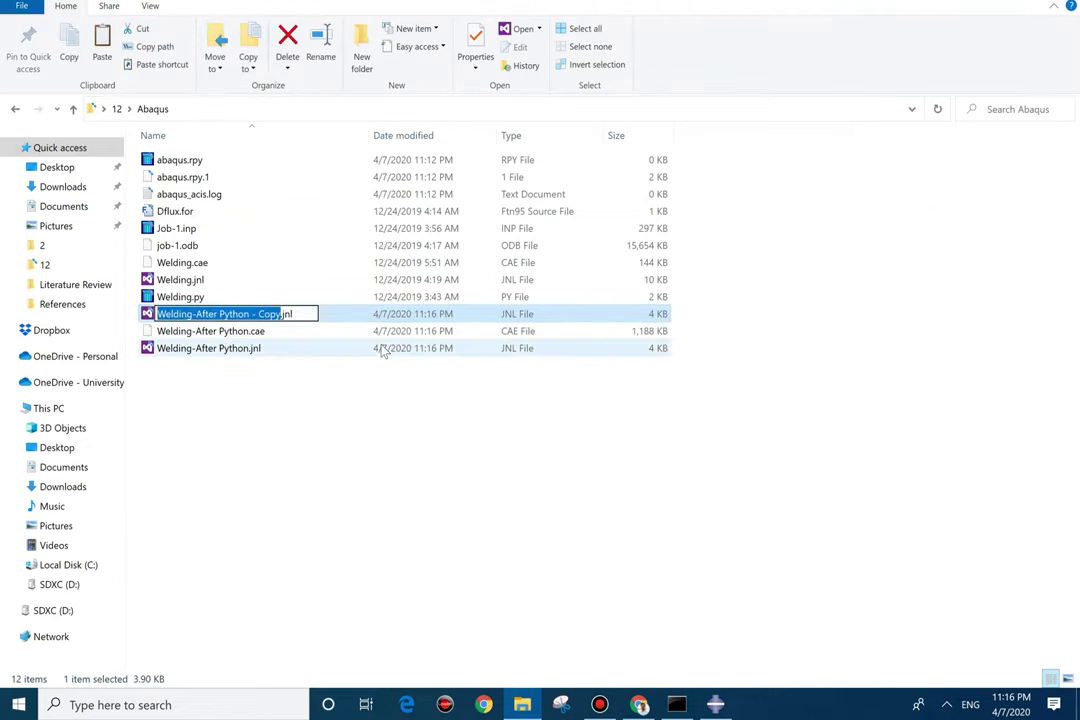
type("Python")
key("Delete")
key("Delete")
key("Delete")
key("Delete")
type(".py")
key("Return")
Open Python.py in Notepad++ and close the Welding-After Python.jnl document.
double_click(192, 264)
right_click(192, 264)
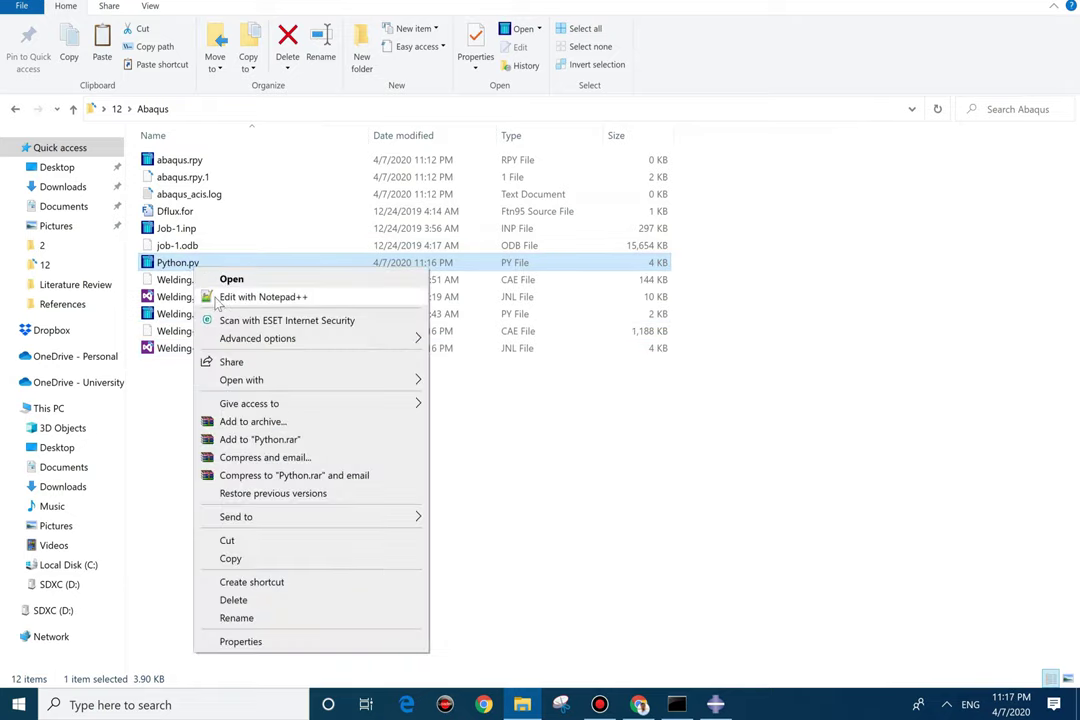
left_click(210, 299)
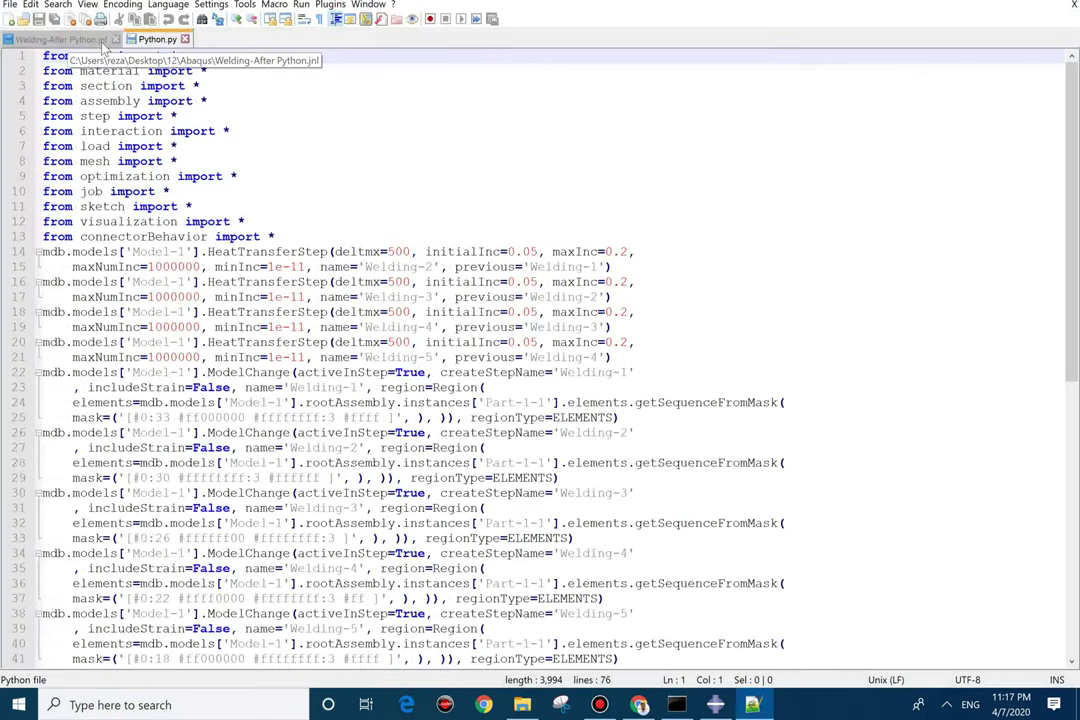
left_click(115, 39)
Select the Pre-Step StaticStep command near the end of Python.py, and open Welding.py in Notepad++.
scroll(446, 386, "down", 12)
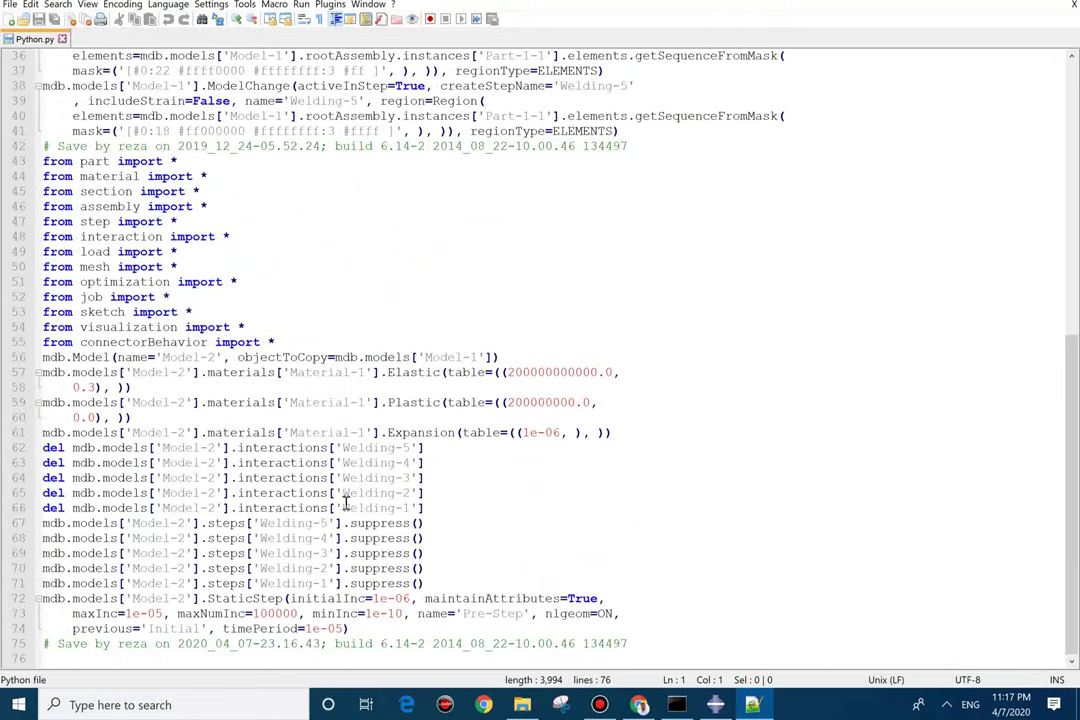
left_click_drag(362, 628, 24, 600)
key("alt+Tab")
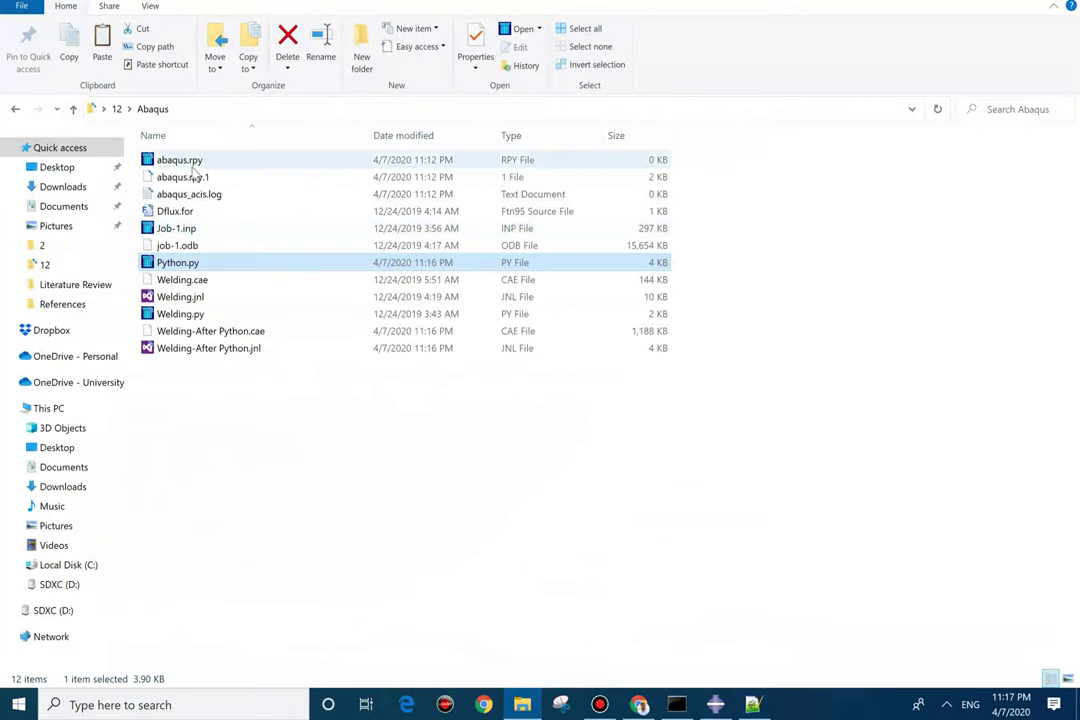
left_click(202, 315)
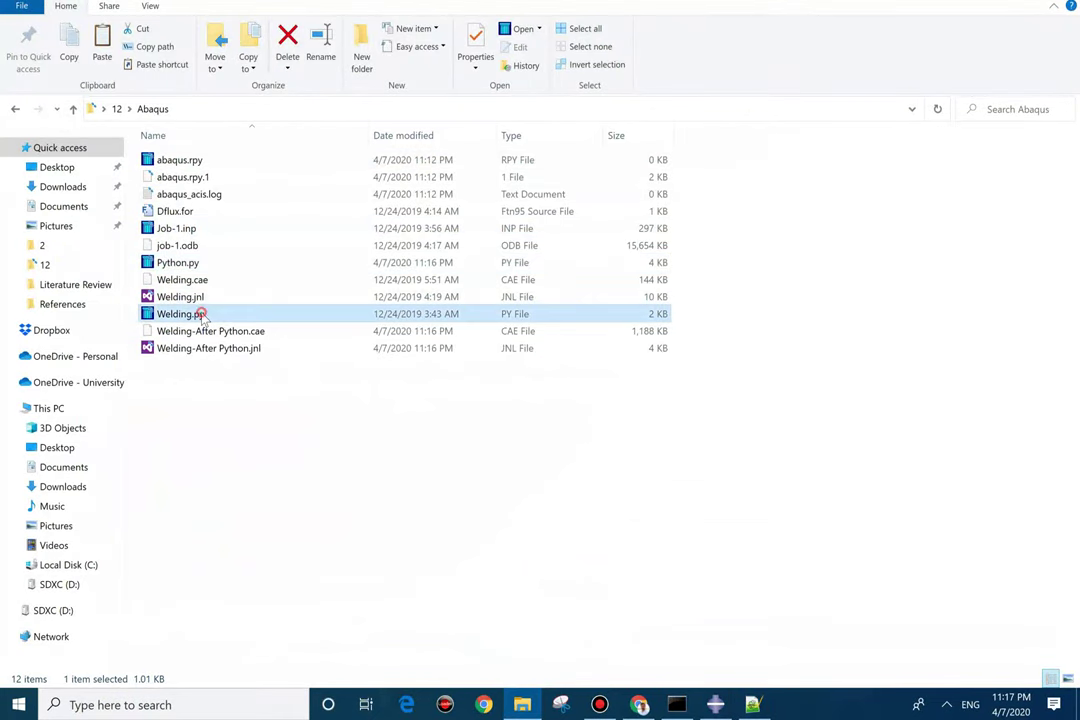
right_click(201, 314)
left_click(250, 332)
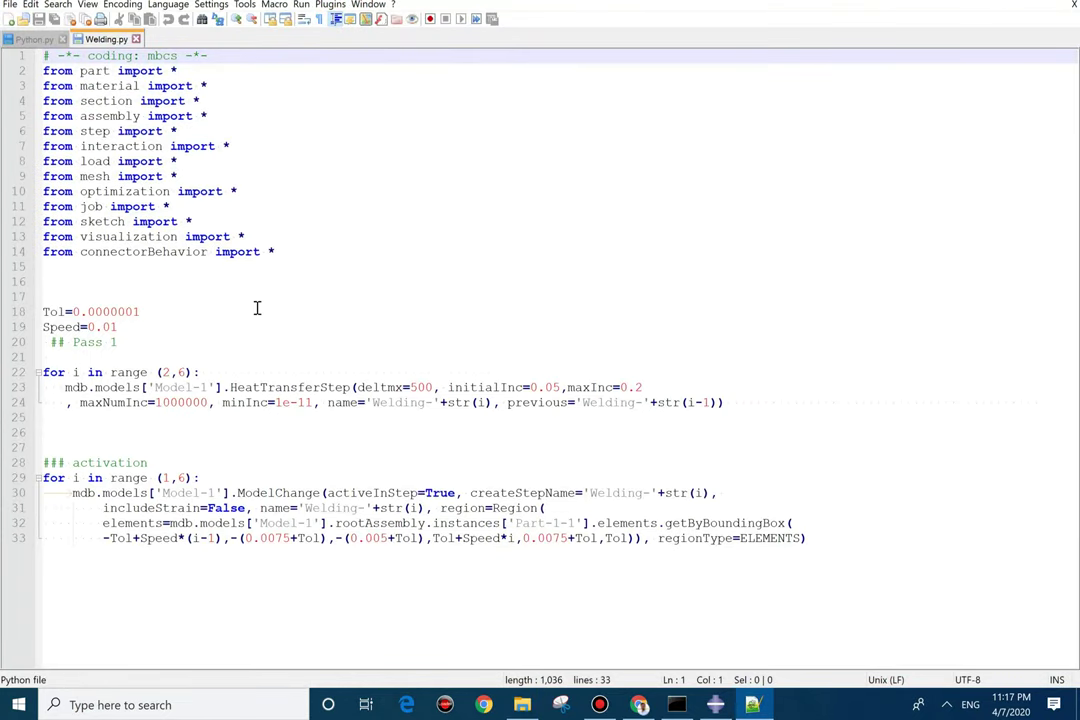
Paste the Model-2 StaticStep command from Python.py into Welding.py directly below the Pass 1 comment.
left_click(34, 39)
left_click(119, 420)
key("Return")
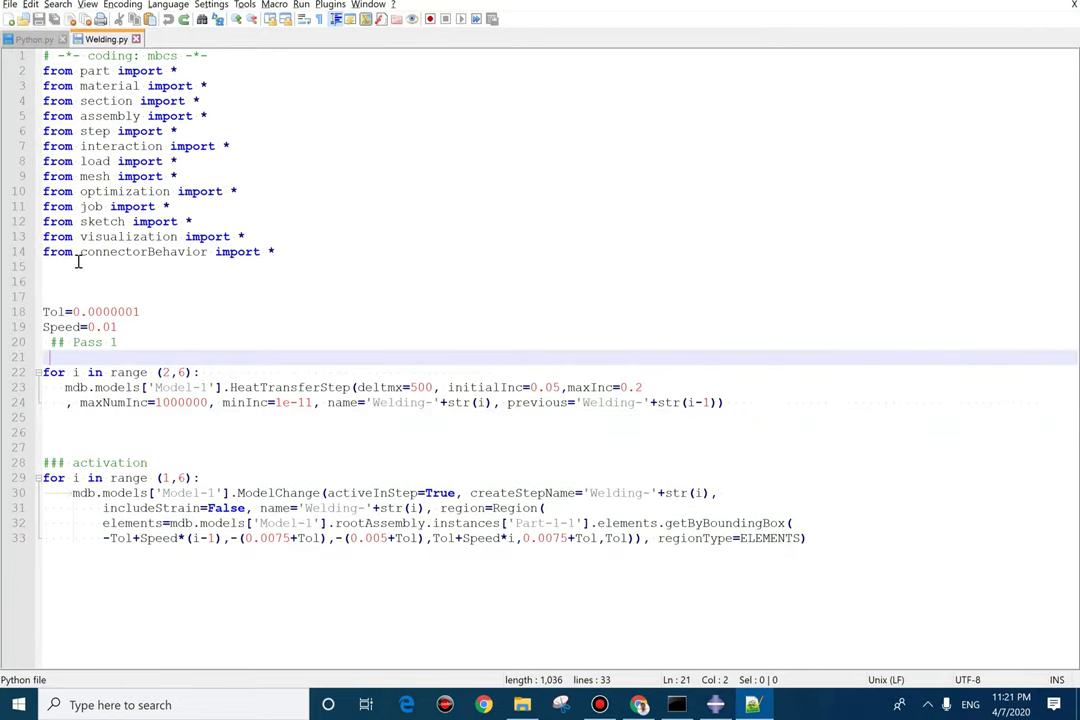
key("ctrl+v")
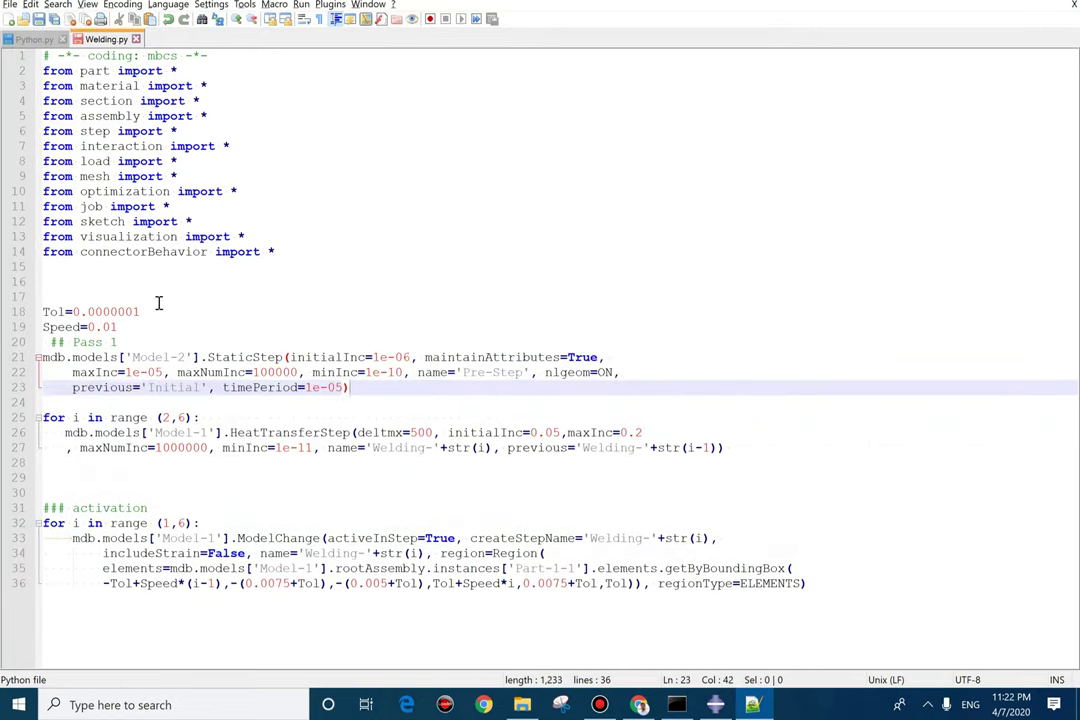
Set initialInc in the StaticStep command to 0.05, matching the HeatTransferStep command.
double_click(389, 432)
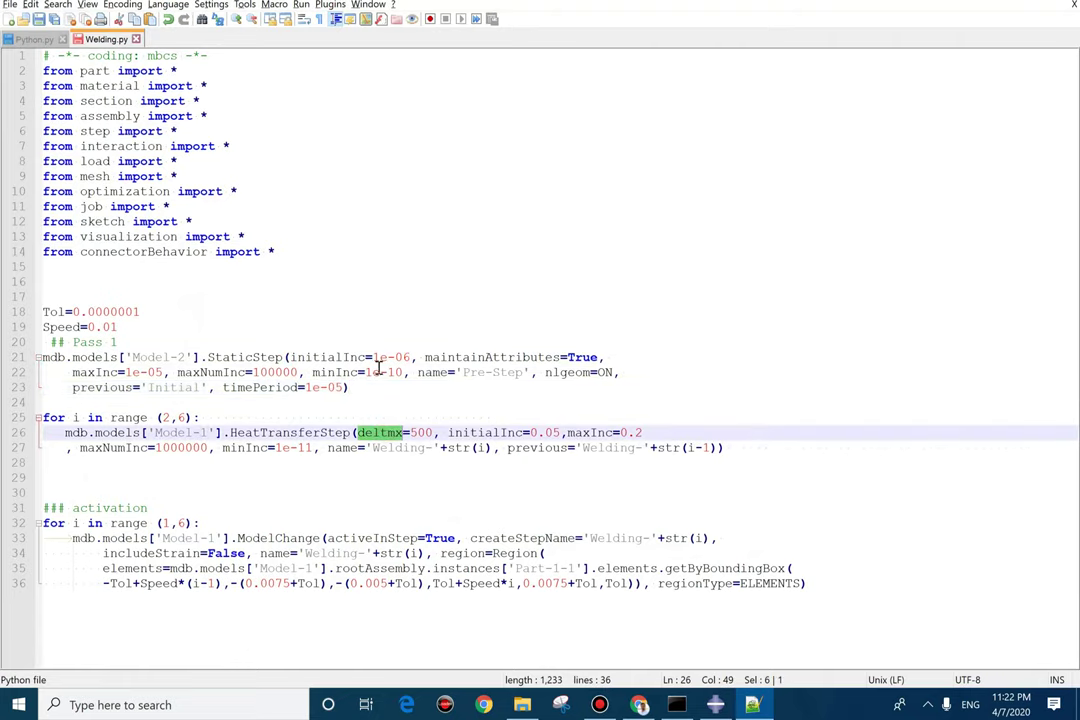
double_click(478, 432)
left_click_drag(560, 432, 533, 434)
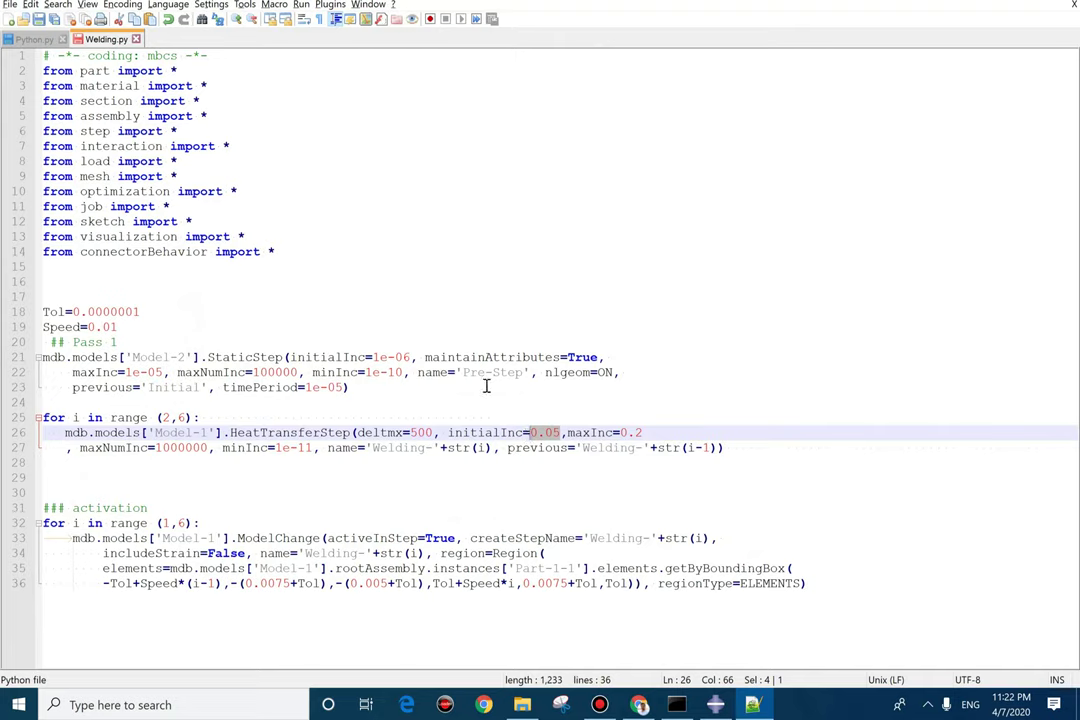
left_click_drag(411, 357, 376, 356)
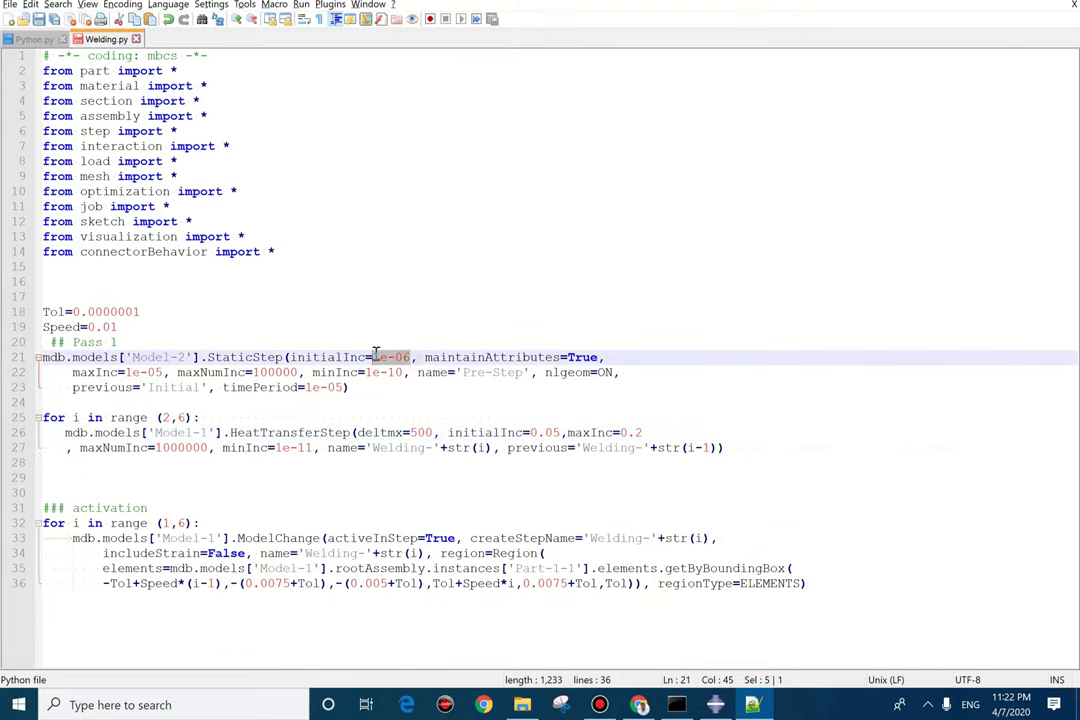
key("ctrl+v")
Set maxInc in the StaticStep command to 0.2, matching the HeatTransferStep command.
left_click_drag(643, 433, 607, 443)
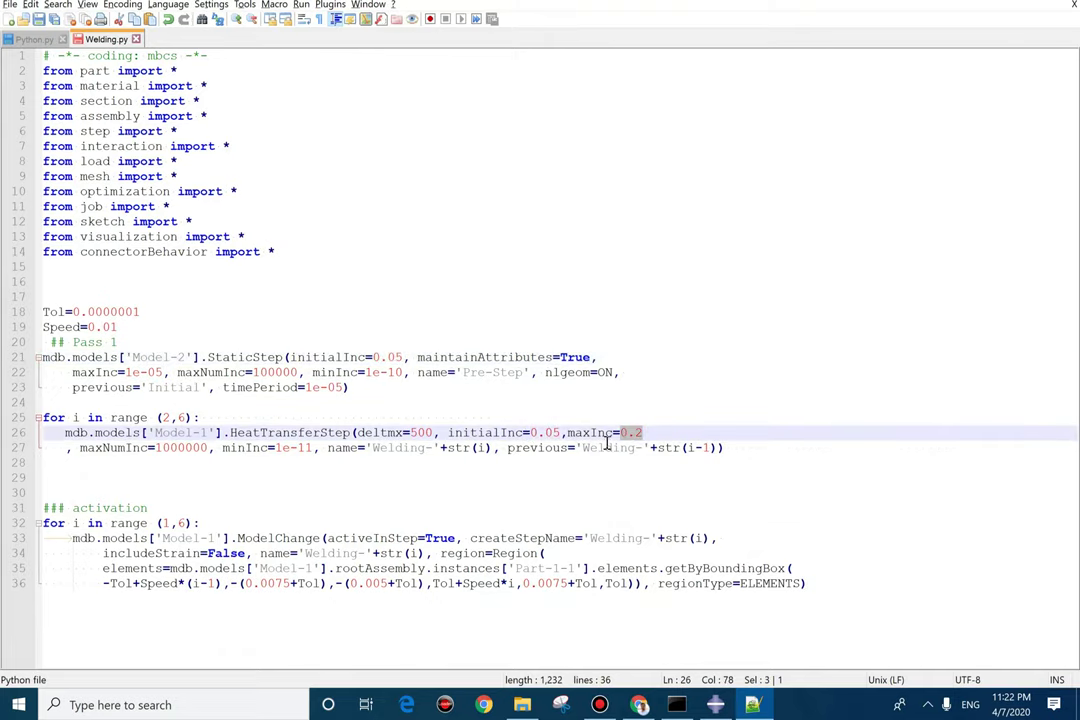
double_click(585, 433)
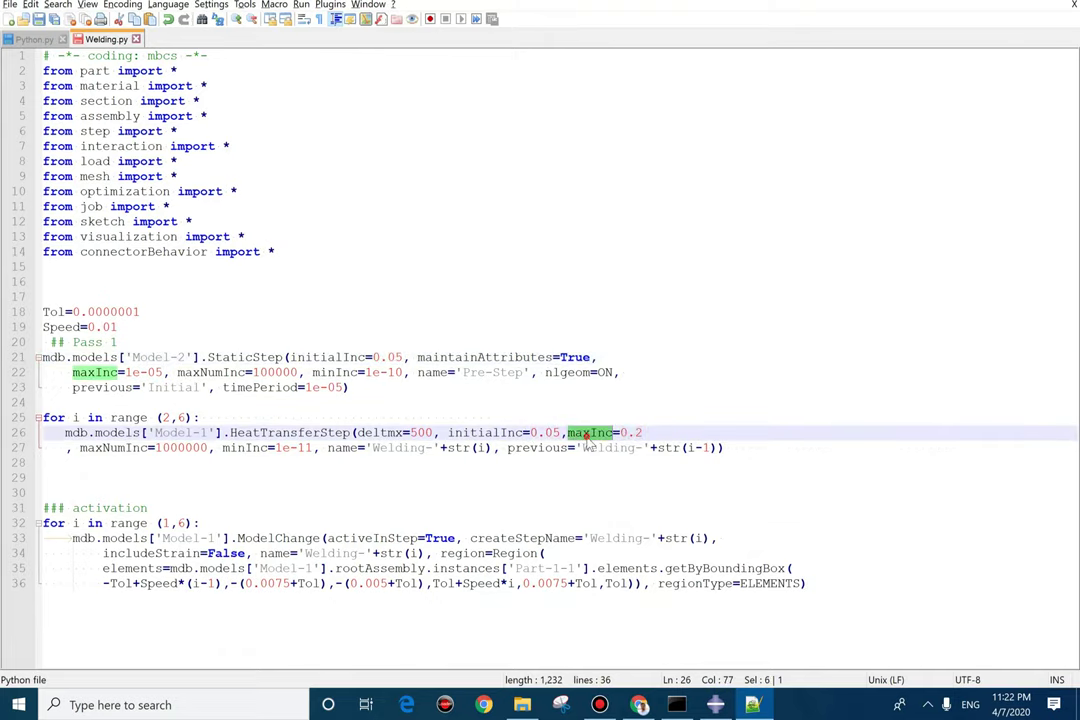
left_click(152, 372)
left_click_drag(152, 372, 128, 374)
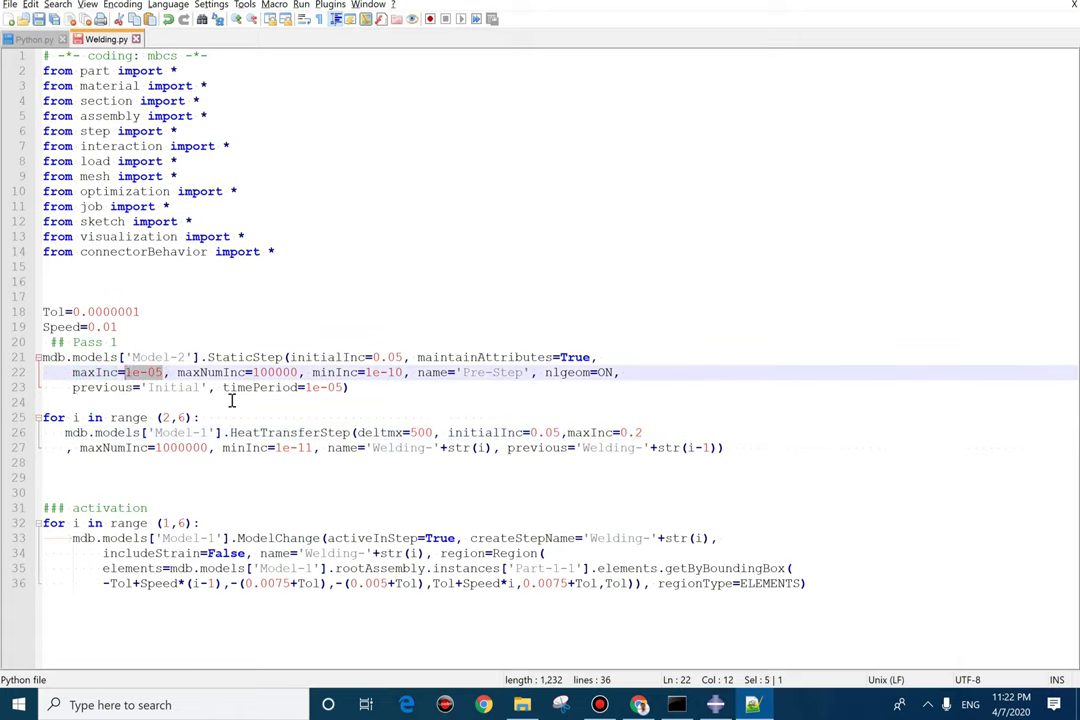
type("0.2")
Set maxNumInc to 1000000 and minInc to 1e-11 in the StaticStep command, matching the HeatTransferStep command.
double_click(199, 449)
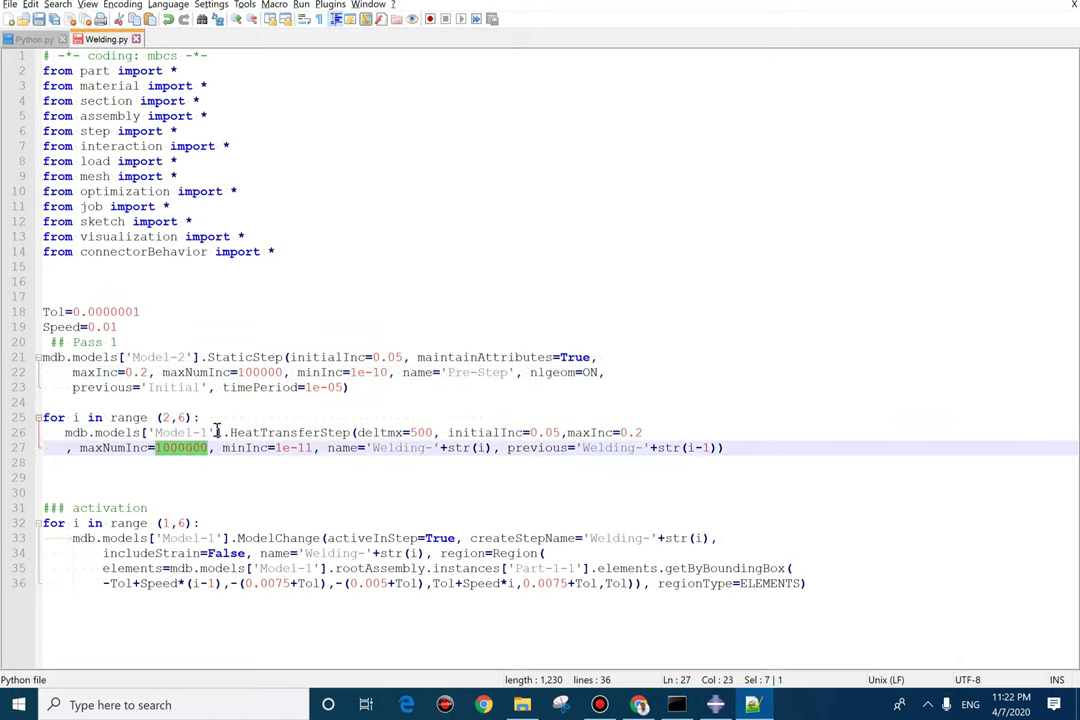
key("ctrl+c")
double_click(258, 372)
key("ctrl+v")
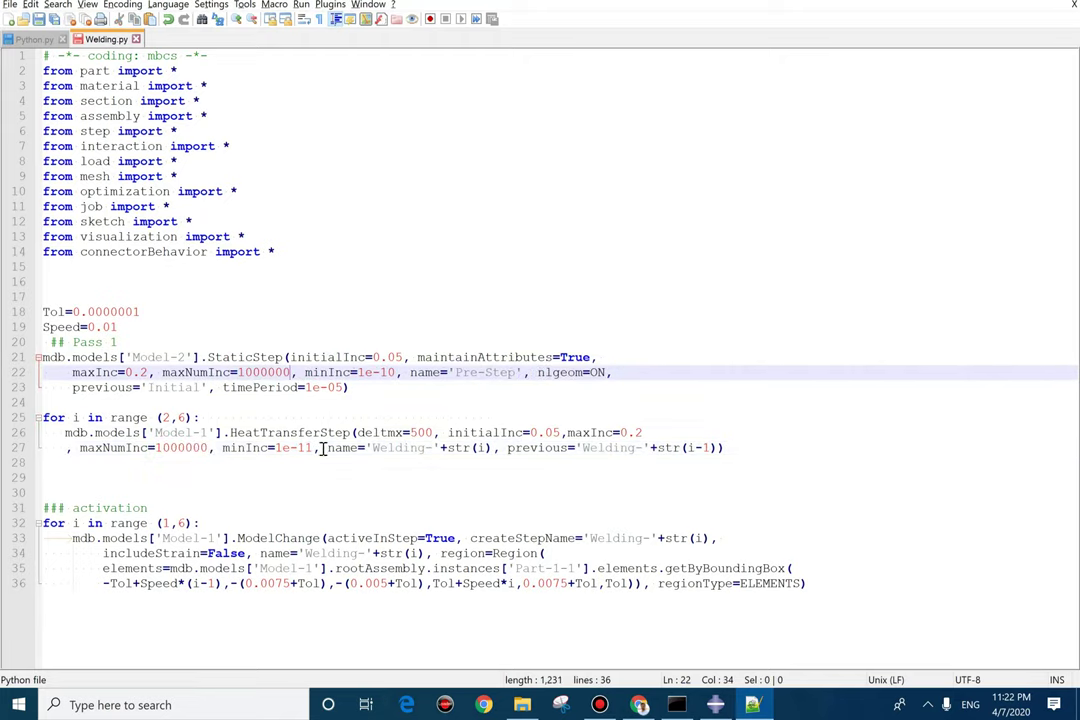
left_click_drag(314, 448, 276, 449)
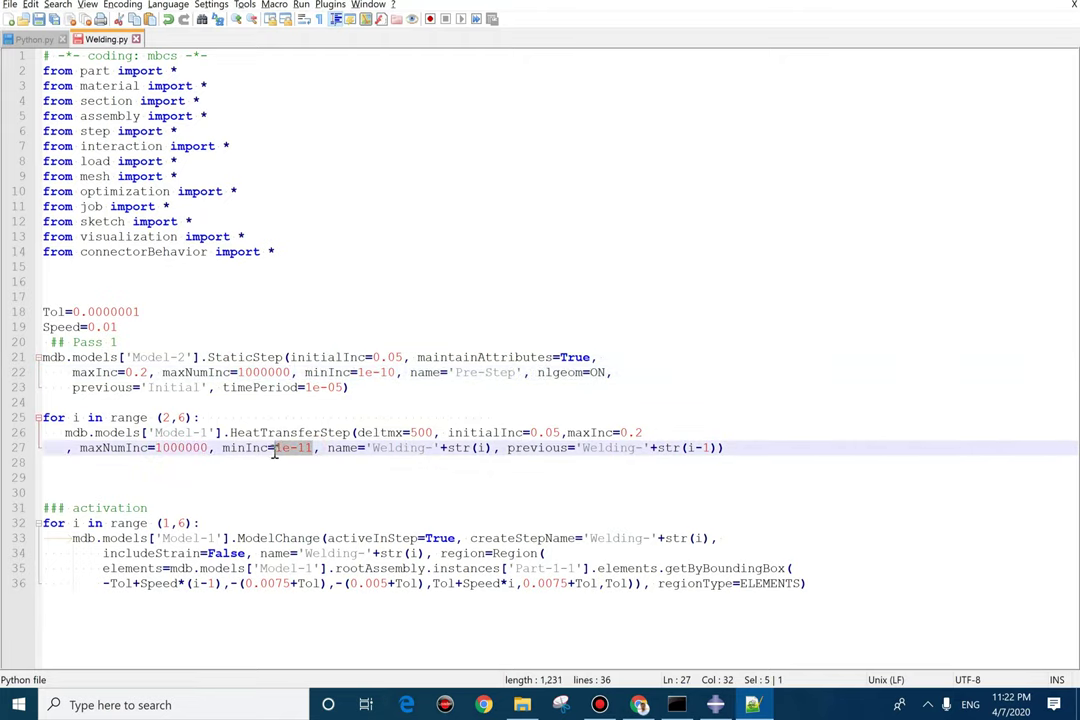
double_click(254, 448)
left_click_drag(393, 372, 358, 372)
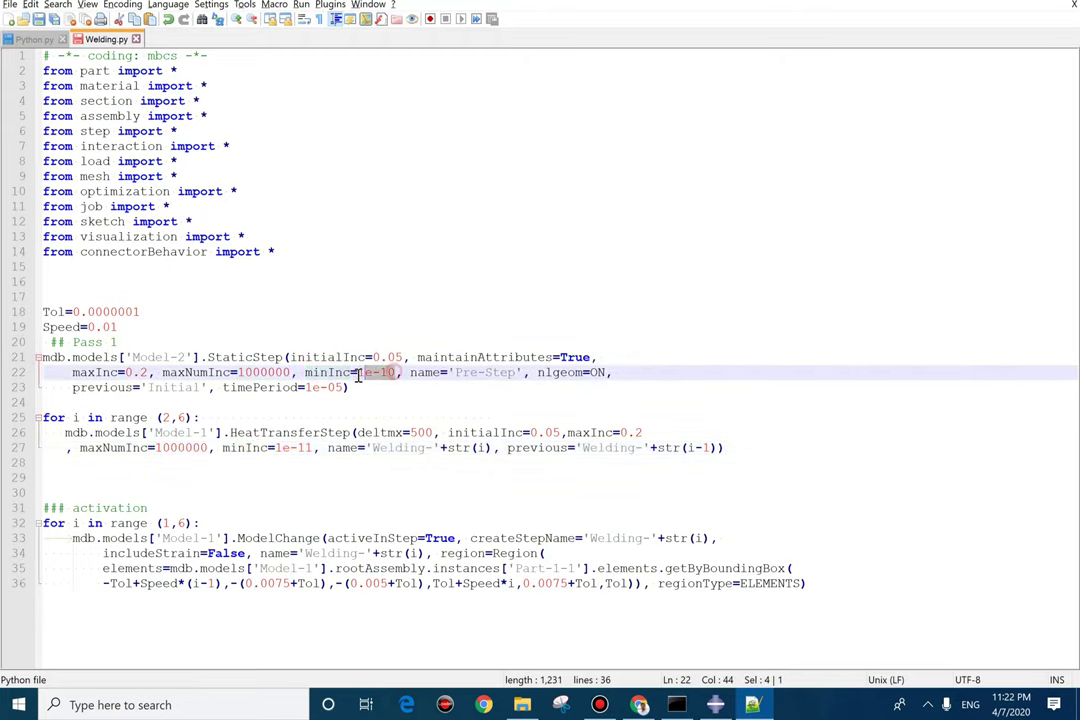
key("ctrl+v")
Set the name in the StaticStep command to 'Welding-1', reusing the 'Welding-' prefix from the HeatTransferStep command.
left_click_drag(492, 448, 470, 448)
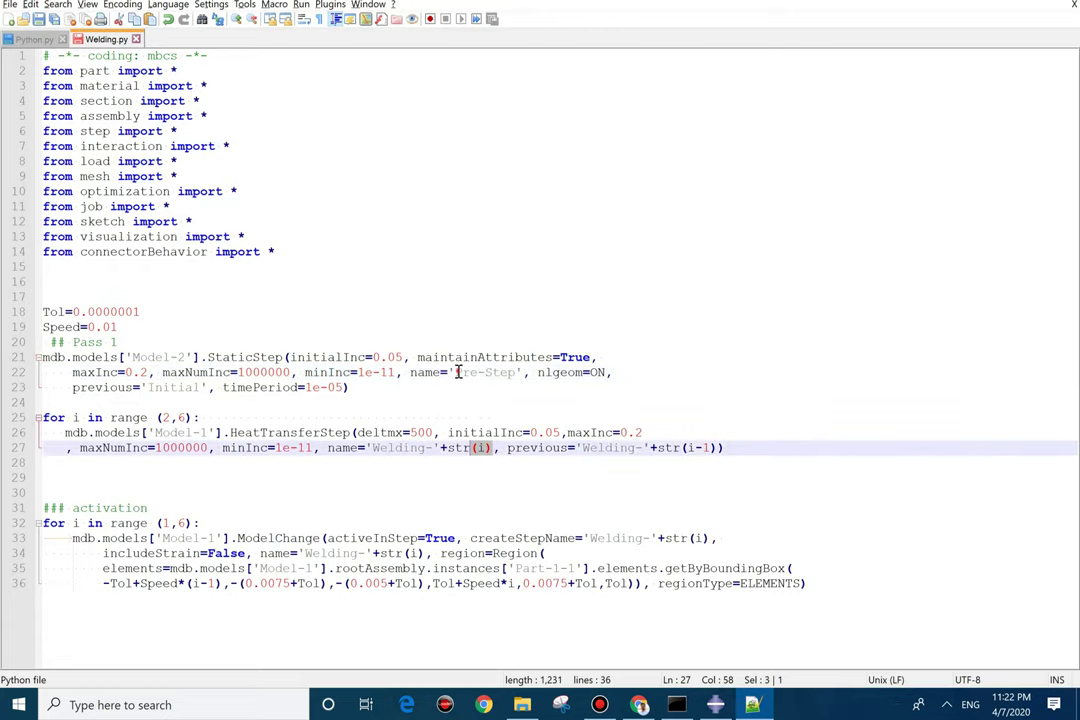
left_click_drag(456, 372, 516, 372)
left_click_drag(367, 448, 437, 448)
key("ctrl+c")
left_click_drag(455, 372, 514, 373)
key("ctrl+v")
type("1")
Set the StaticStep command's previous step to 'Pre-Step' and its timePeriod to 1.
double_click(564, 373)
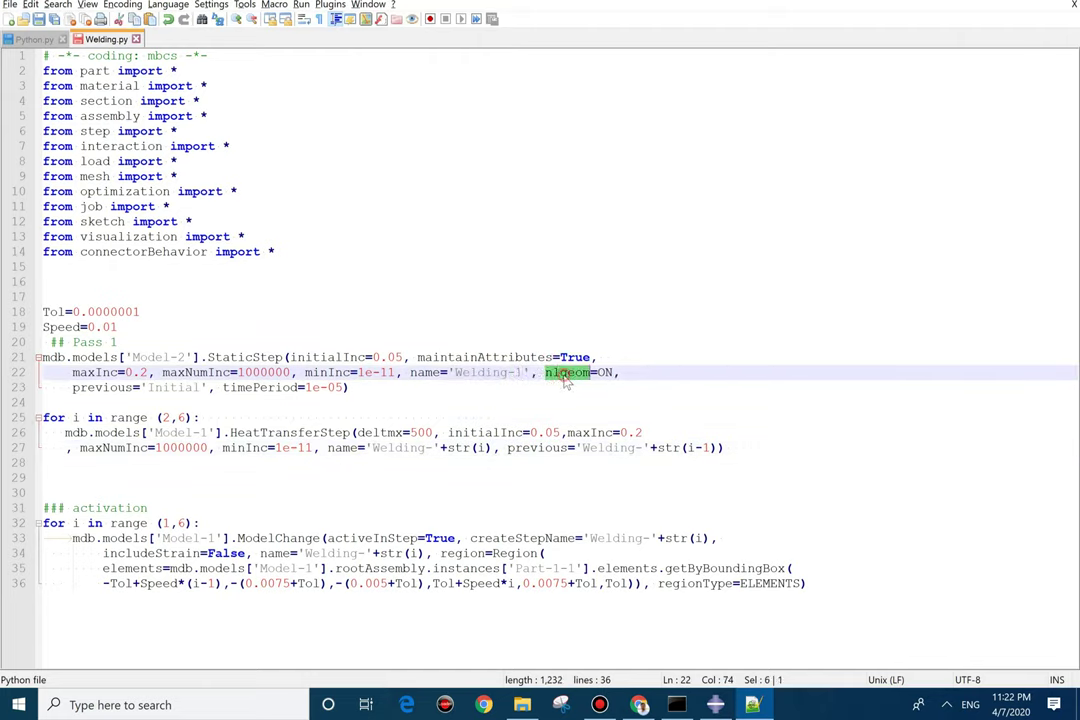
double_click(131, 388)
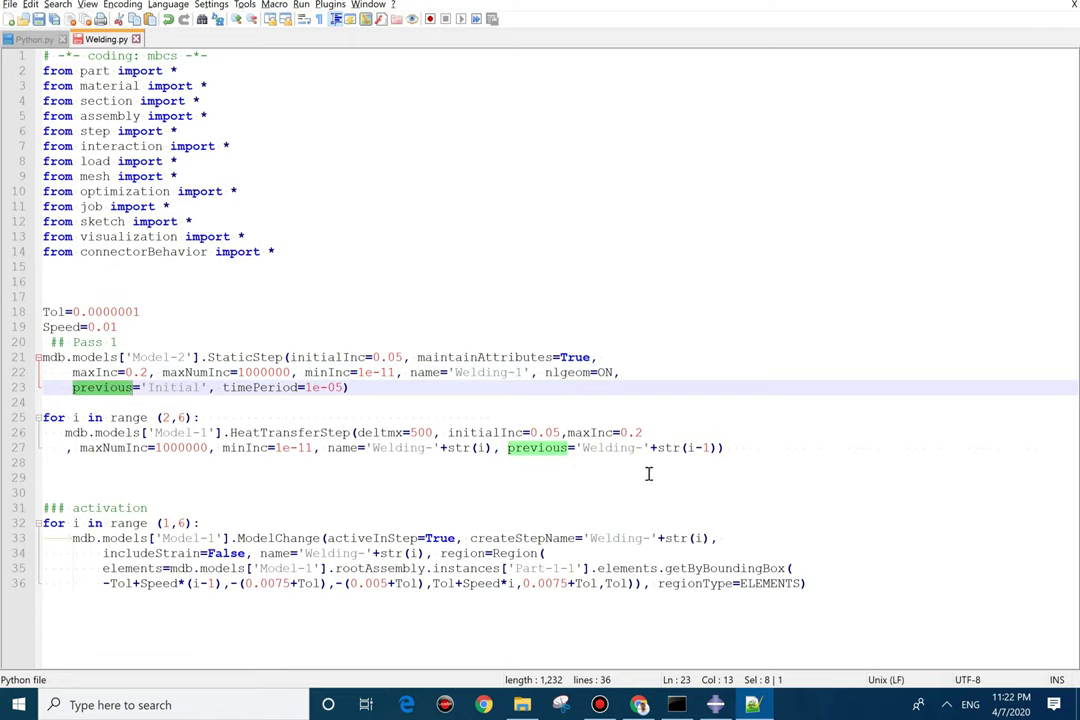
left_click_drag(576, 448, 650, 448)
left_click_drag(143, 390, 208, 389)
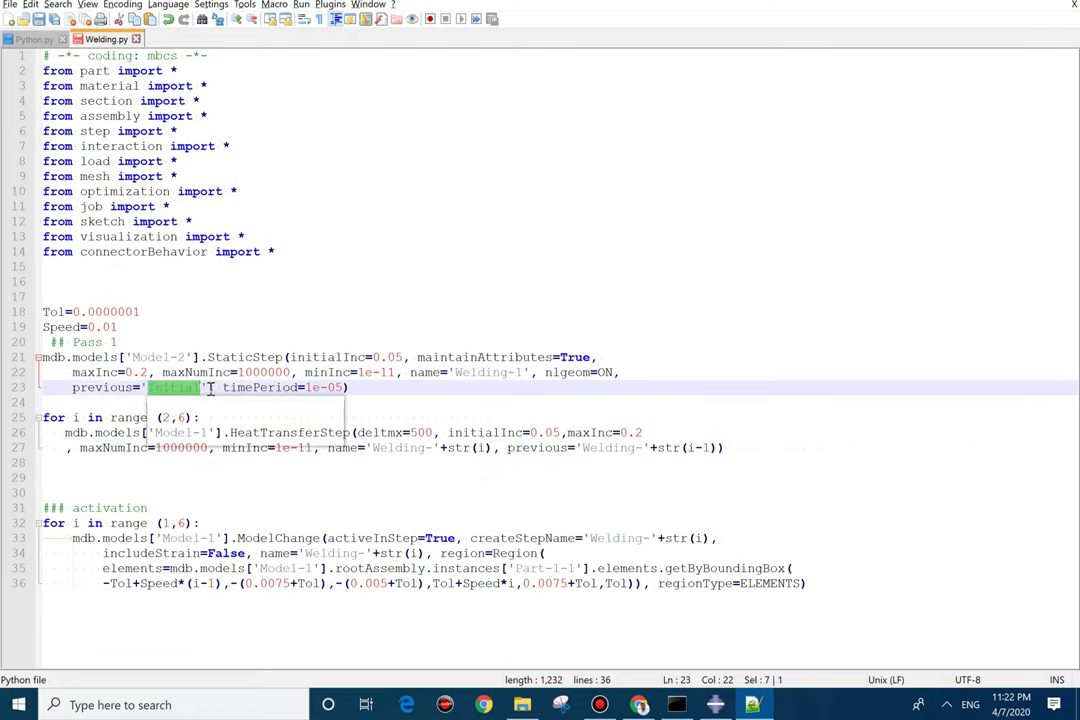
type("P")
type("re-St")
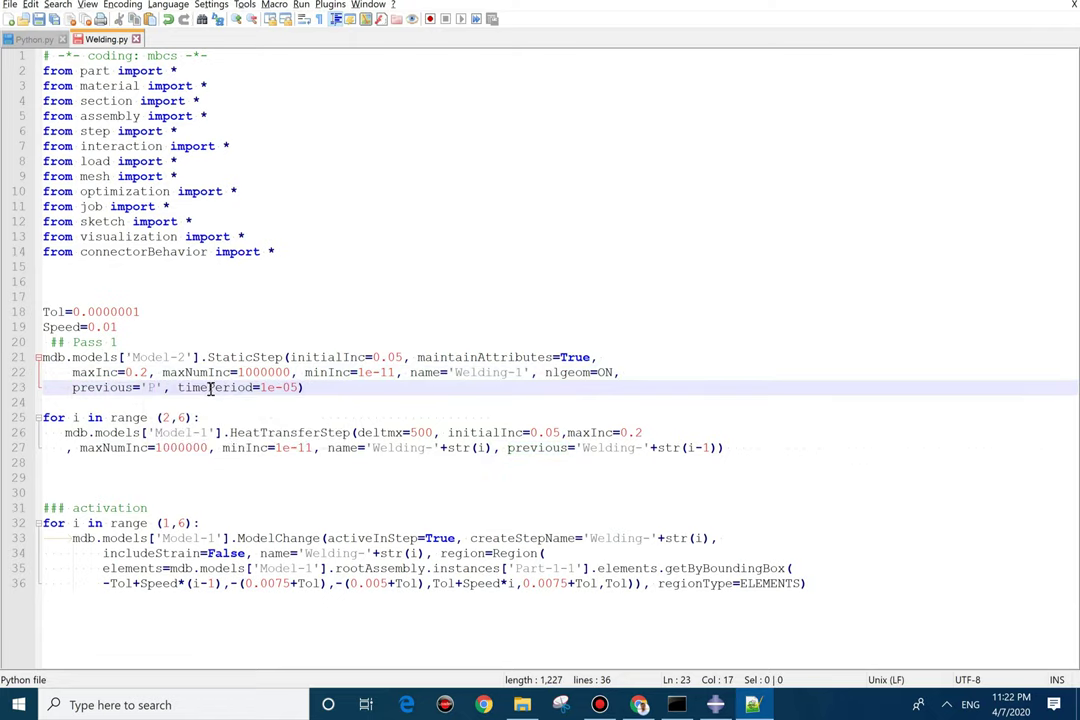
type("ep")
double_click(270, 389)
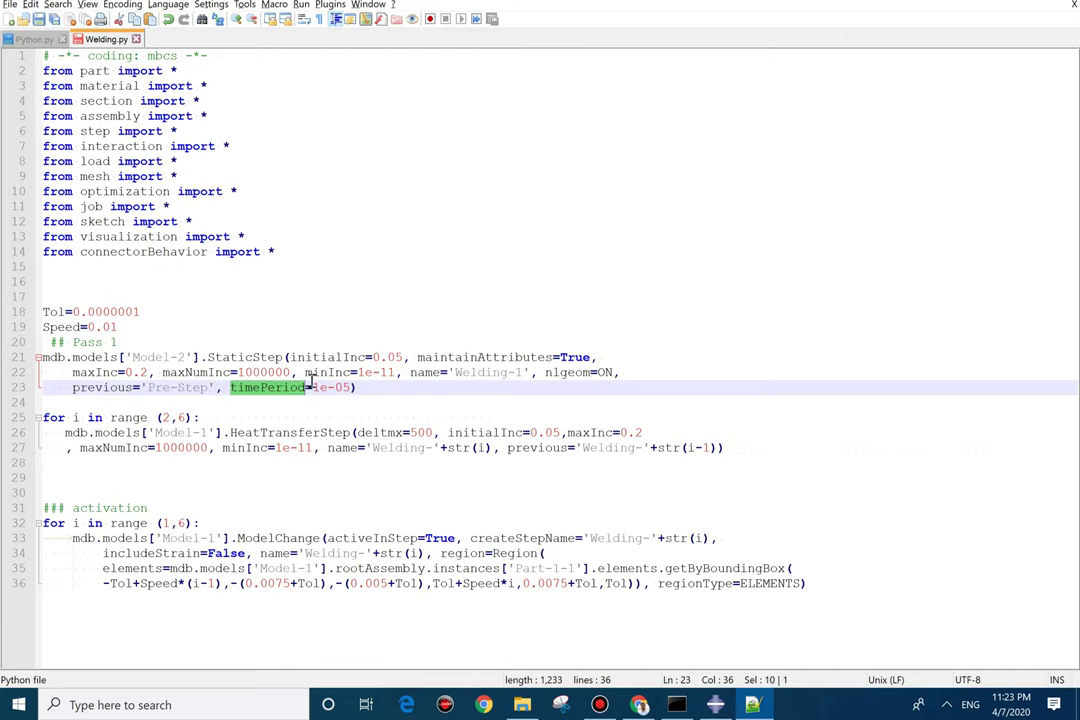
left_click_drag(314, 389, 352, 393)
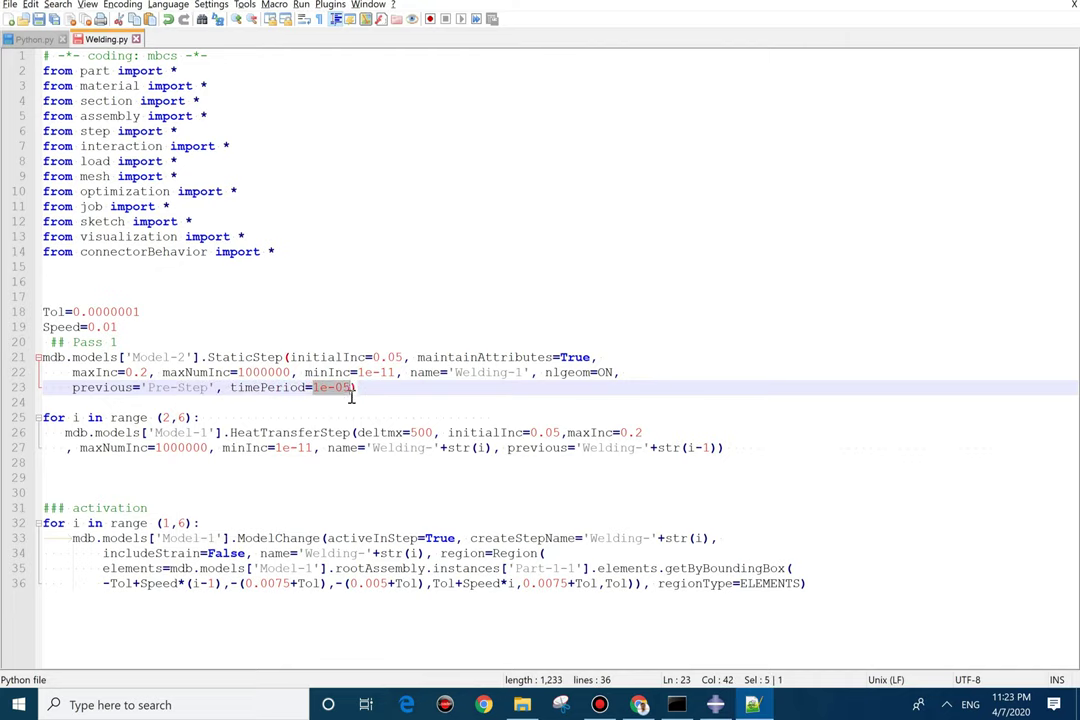
type("1")
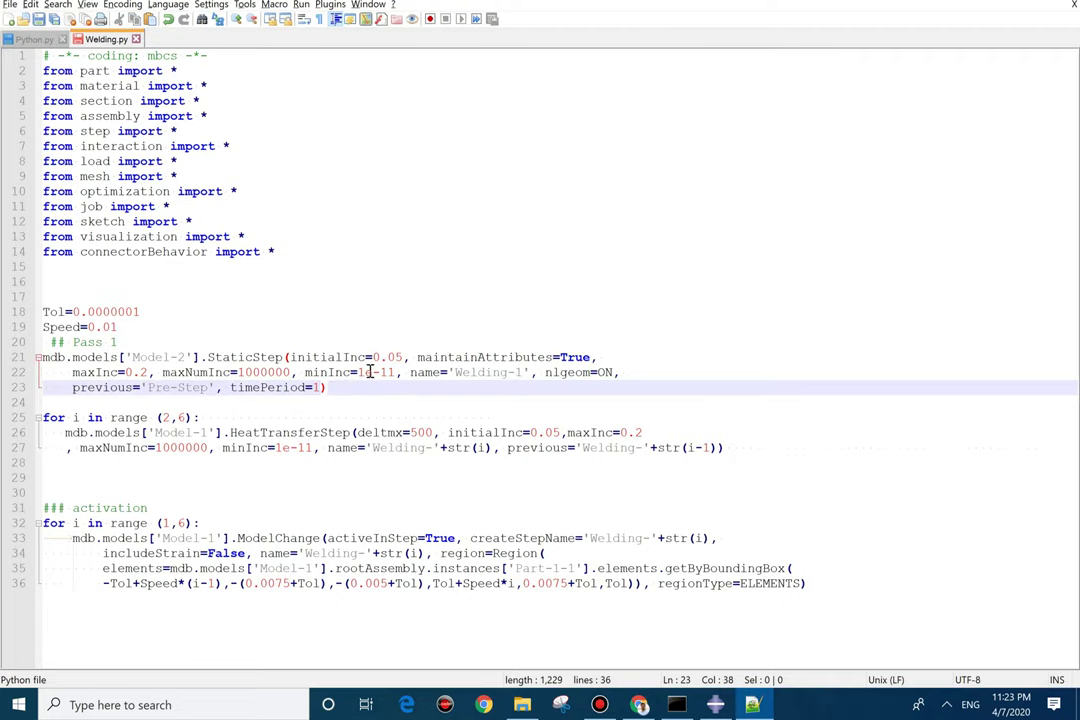
Copy the finished Welding-1 StaticStep command and paste it directly below the HeatTransferStep command.
left_click_drag(336, 395, 18, 360)
key("ctrl+c")
left_click(75, 463)
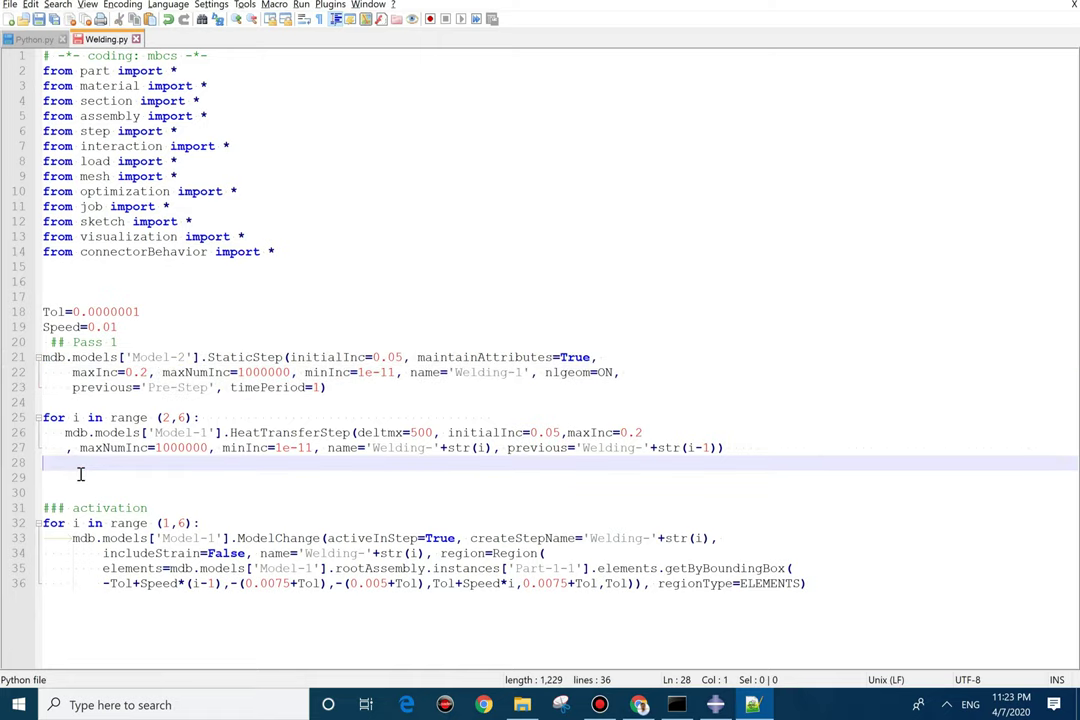
key("ctrl+v")
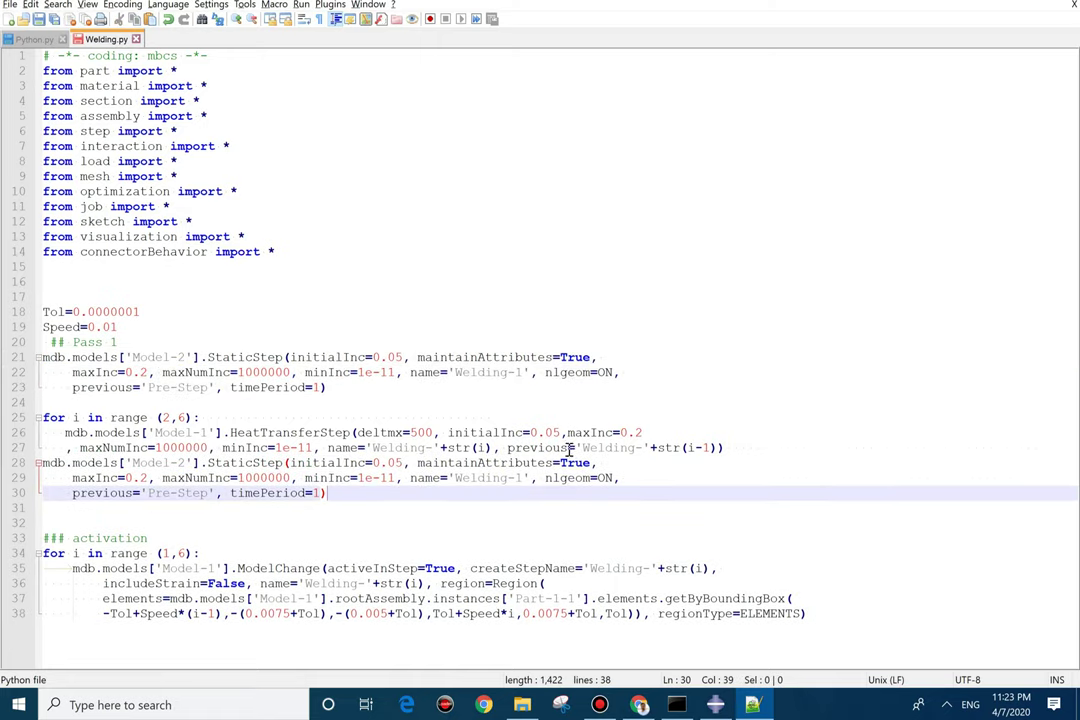
Set previous to 'Welding-'+str(i-1) and name to 'Welding-'+str(i) in the pasted StaticStep command.
left_click_drag(578, 448, 716, 452)
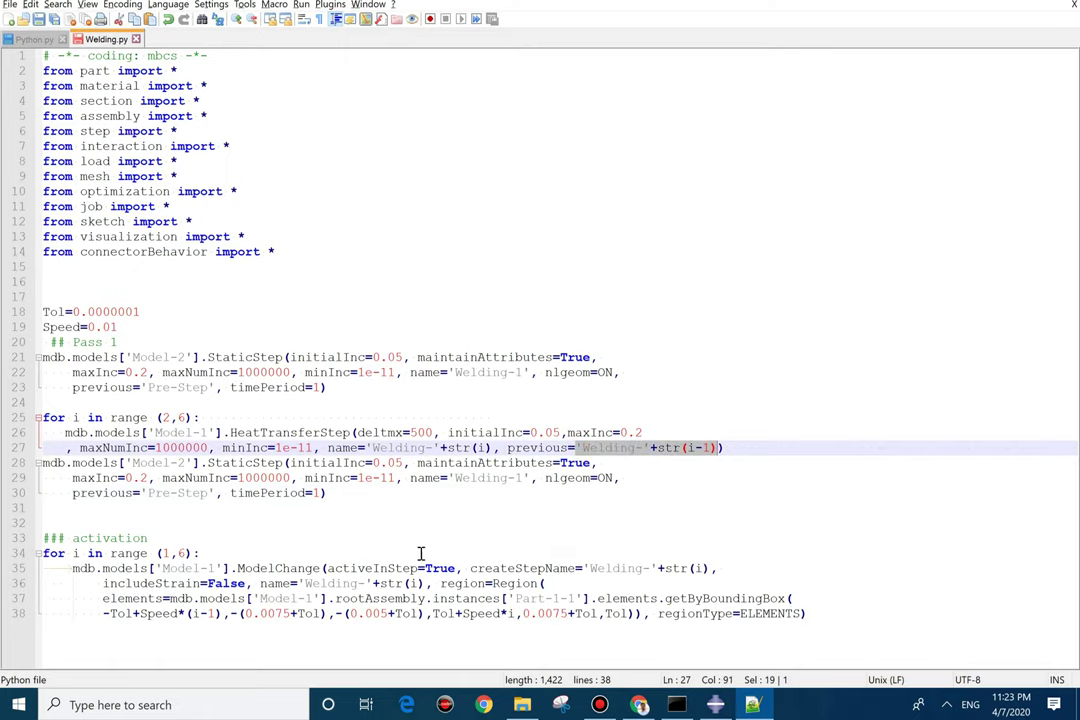
key("ctrl+c")
left_click_drag(146, 493, 213, 493)
key("ctrl+v")
left_click_drag(368, 449, 494, 449)
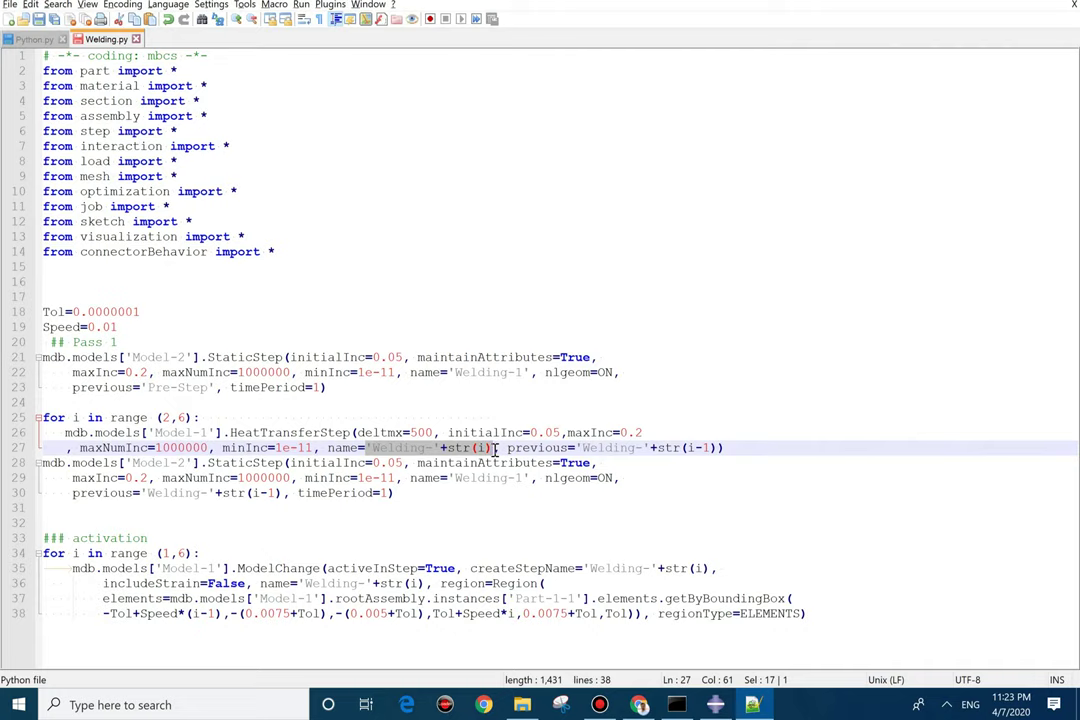
key("ctrl+c")
left_click_drag(452, 478, 529, 479)
key("ctrl+v")
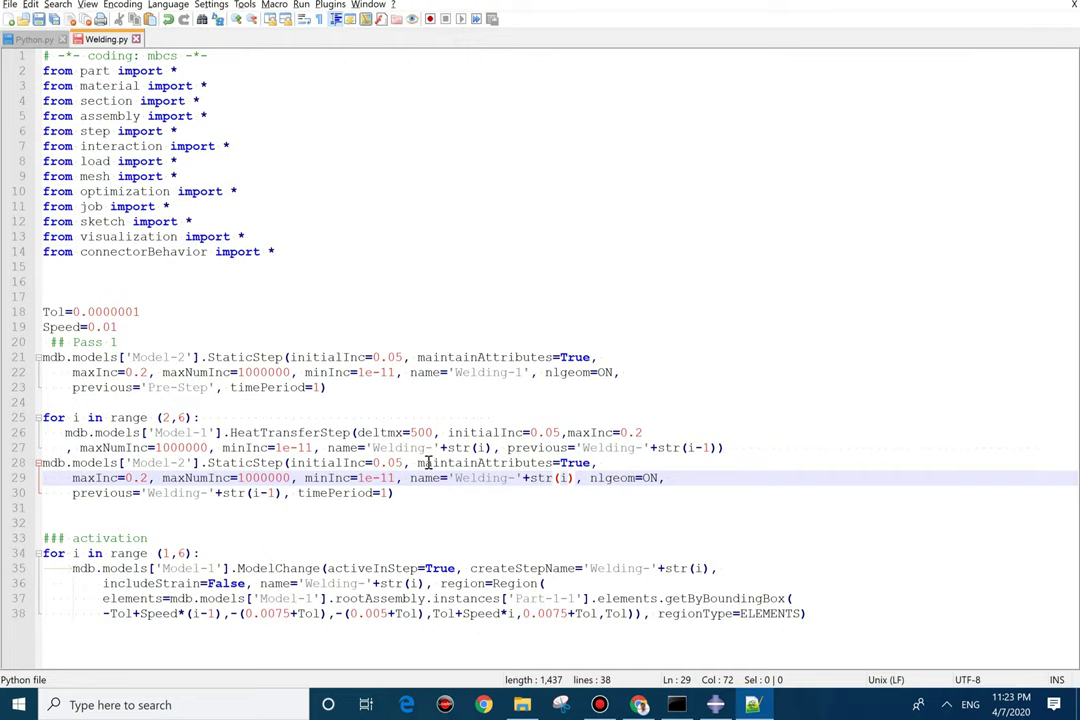
Delete the HeatTransferStep command from the range (2,6) loop and indent the three StaticStep lines in its place.
left_click_drag(724, 448, 5, 437)
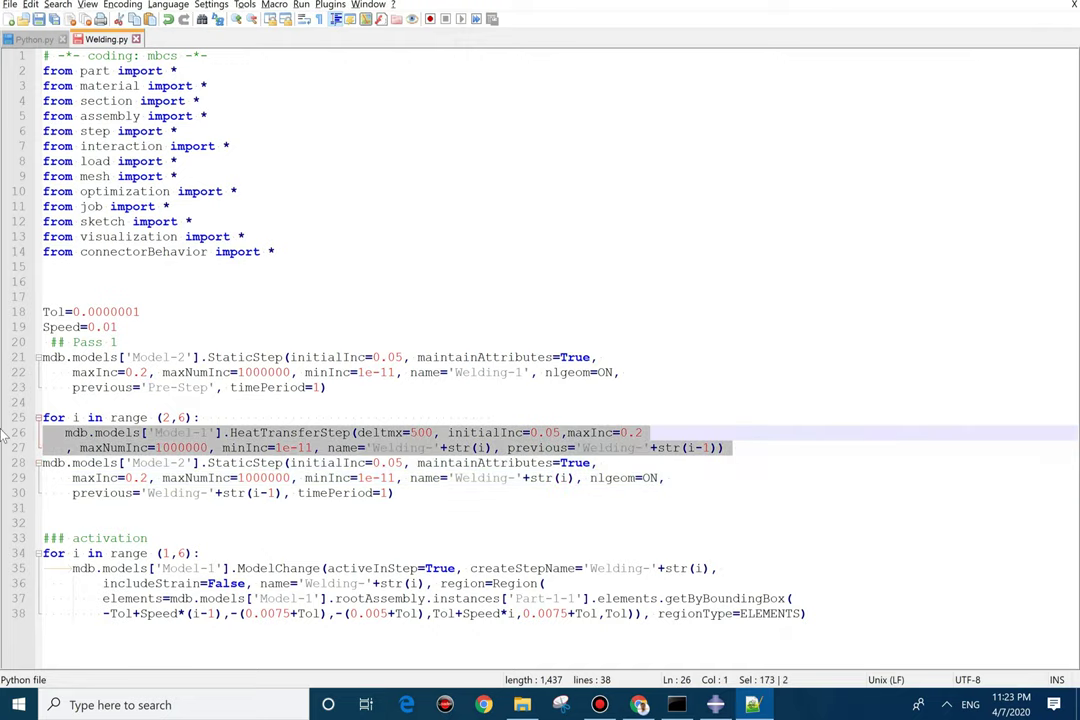
key("Delete")
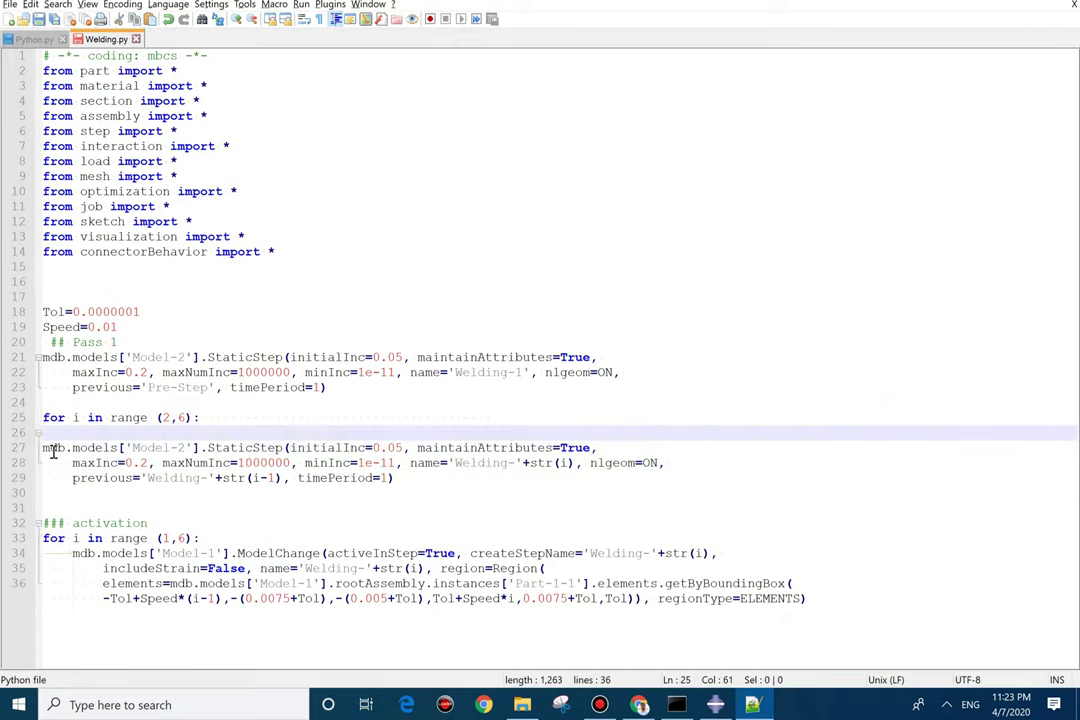
key("Delete")
key("Tab")
key("Down")
key("Tab")
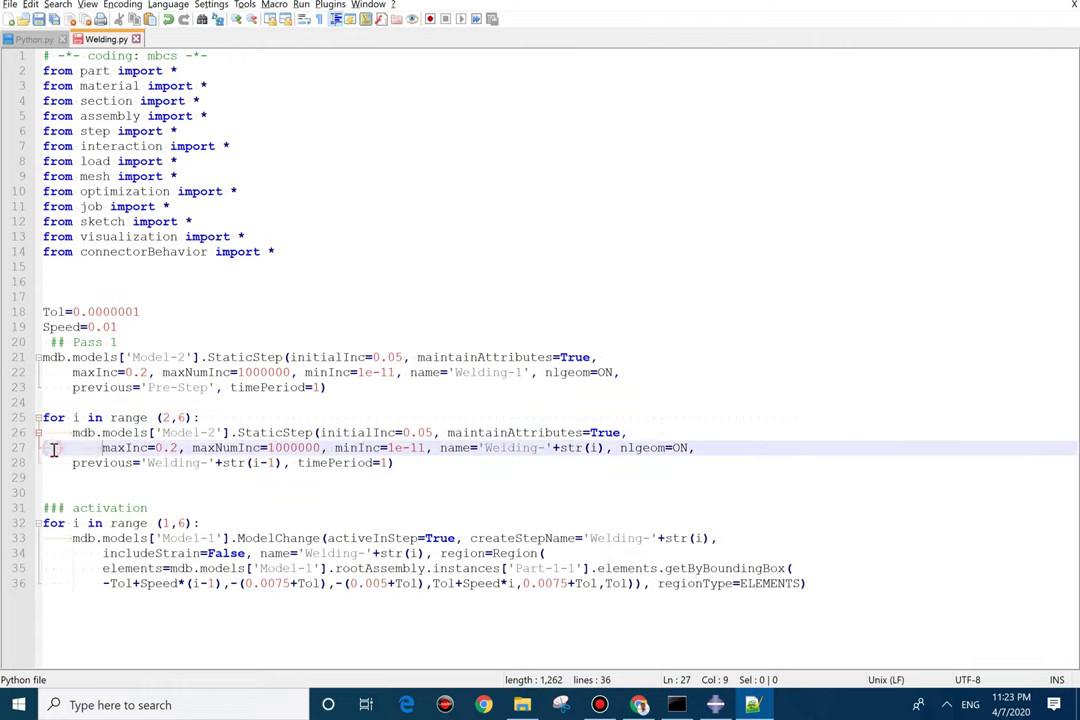
key("Down")
key("Tab")
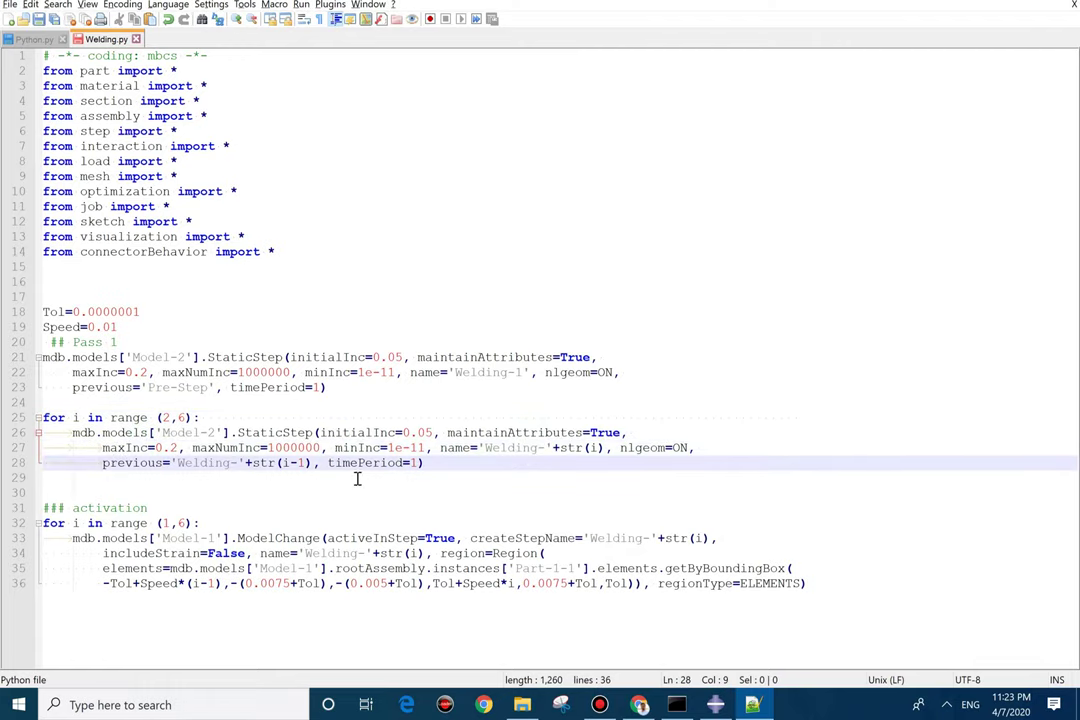
Change the elements reference in the activation loop to Model-2, and select the model name in its ModelChange line.
left_click(296, 570)
double_click(285, 569)
left_click(305, 570)
left_click_drag(305, 570, 310, 570)
type("2")
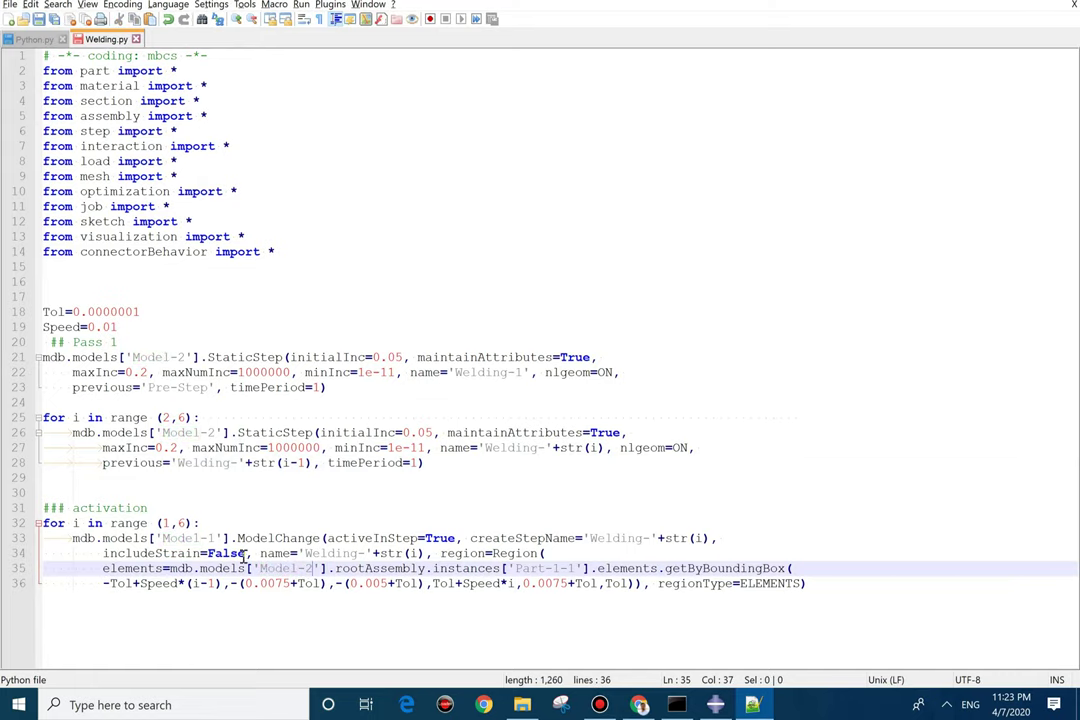
double_click(186, 537)
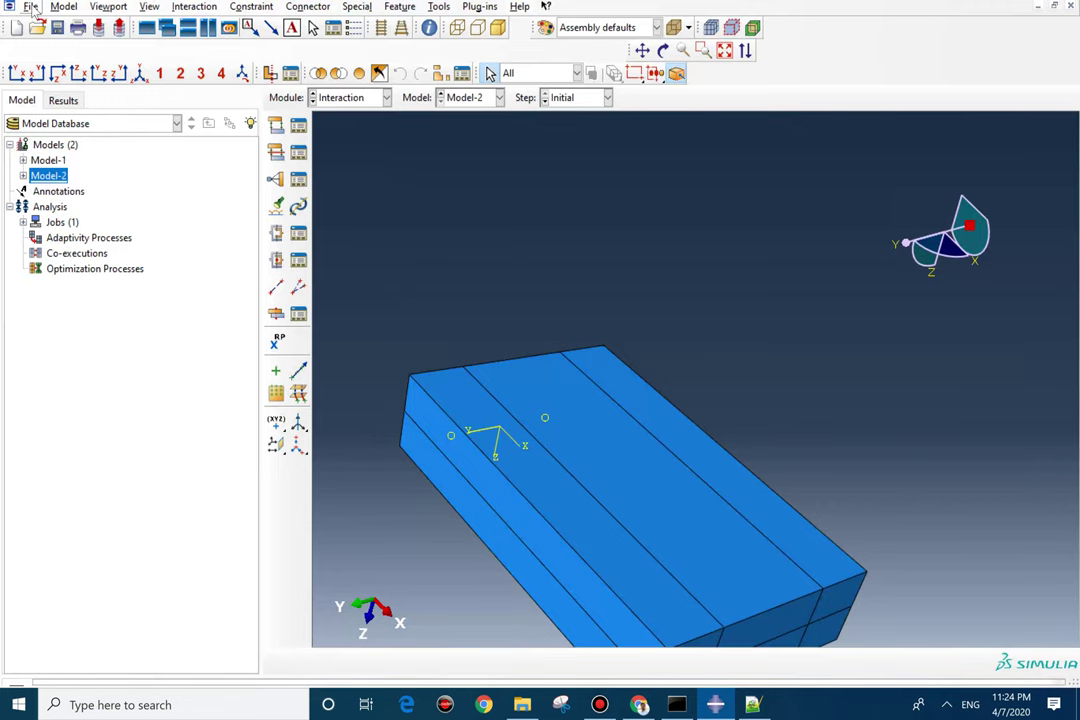
Run the Welding.py script in Abaqus and enlarge the message area to view its output.
left_click(31, 8)
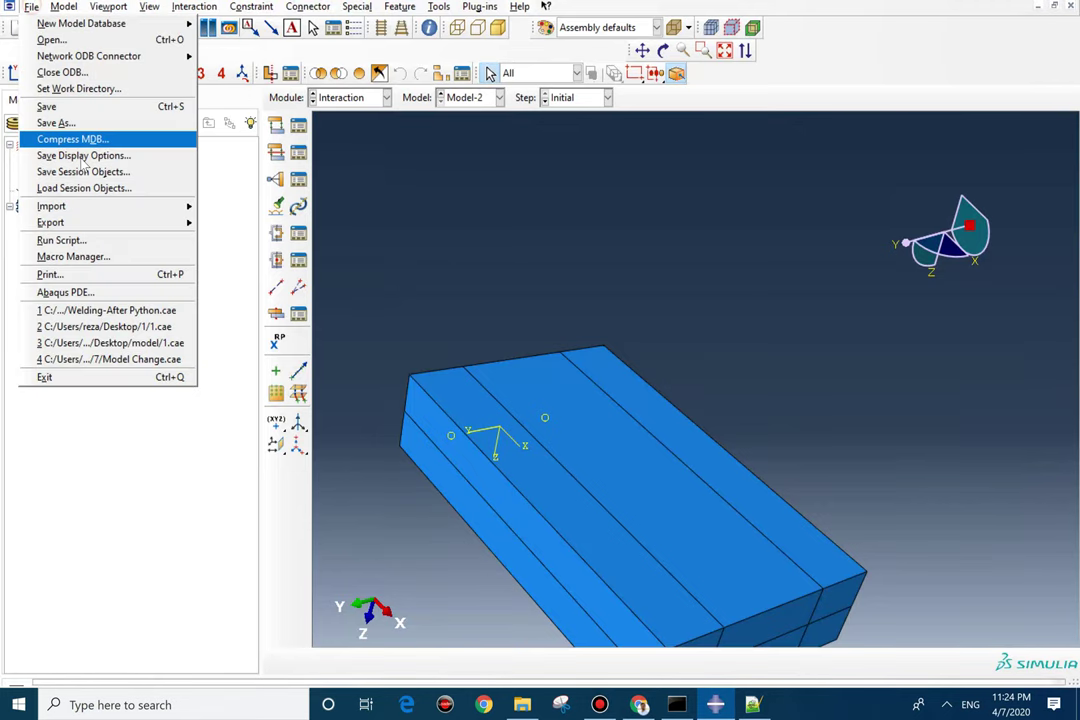
left_click(110, 244)
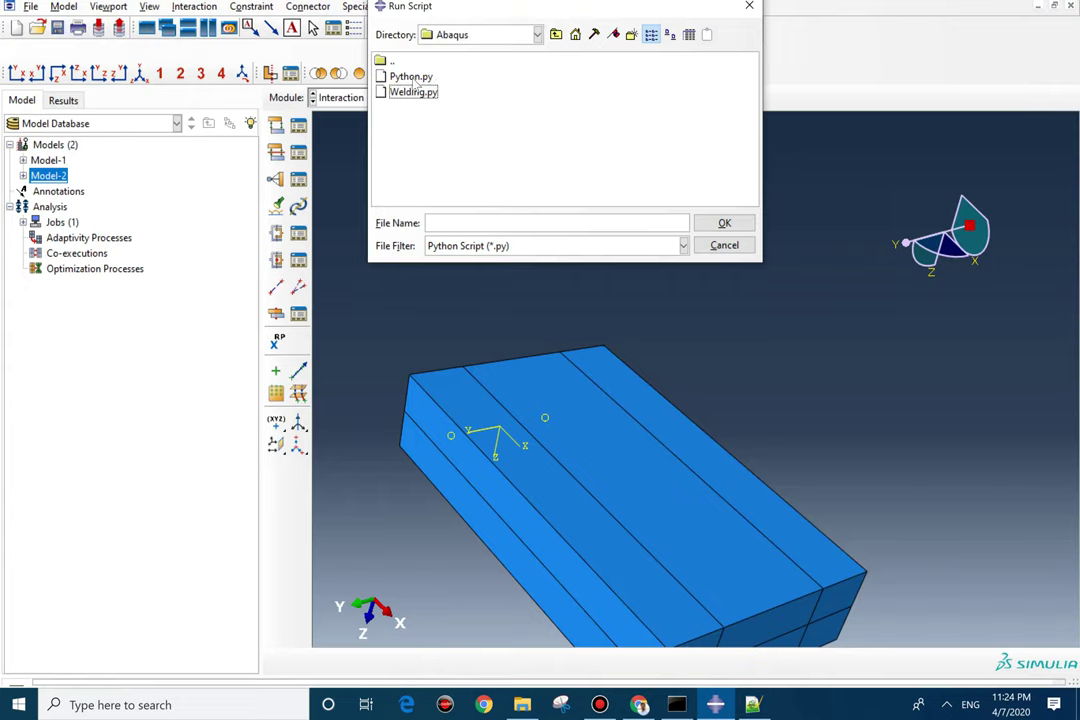
double_click(540, 145)
left_click_drag(559, 678, 564, 592)
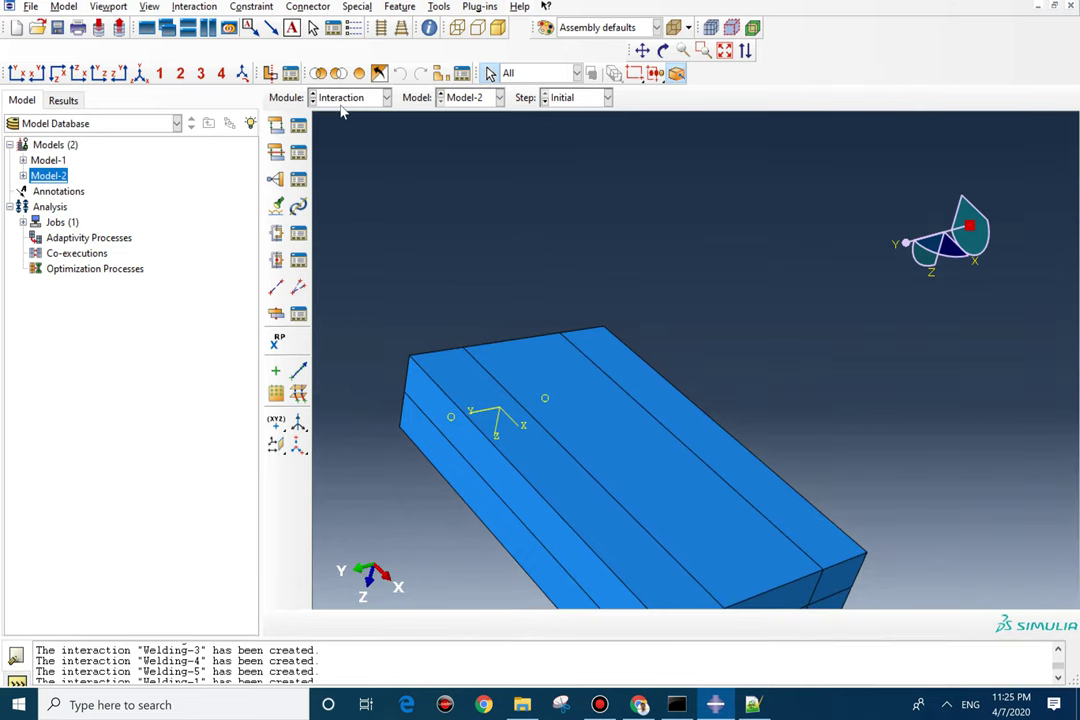
Switch to the Step module and examine the Welding-1 to Welding-5 steps of Model-2 in the Step Manager.
left_click(348, 97)
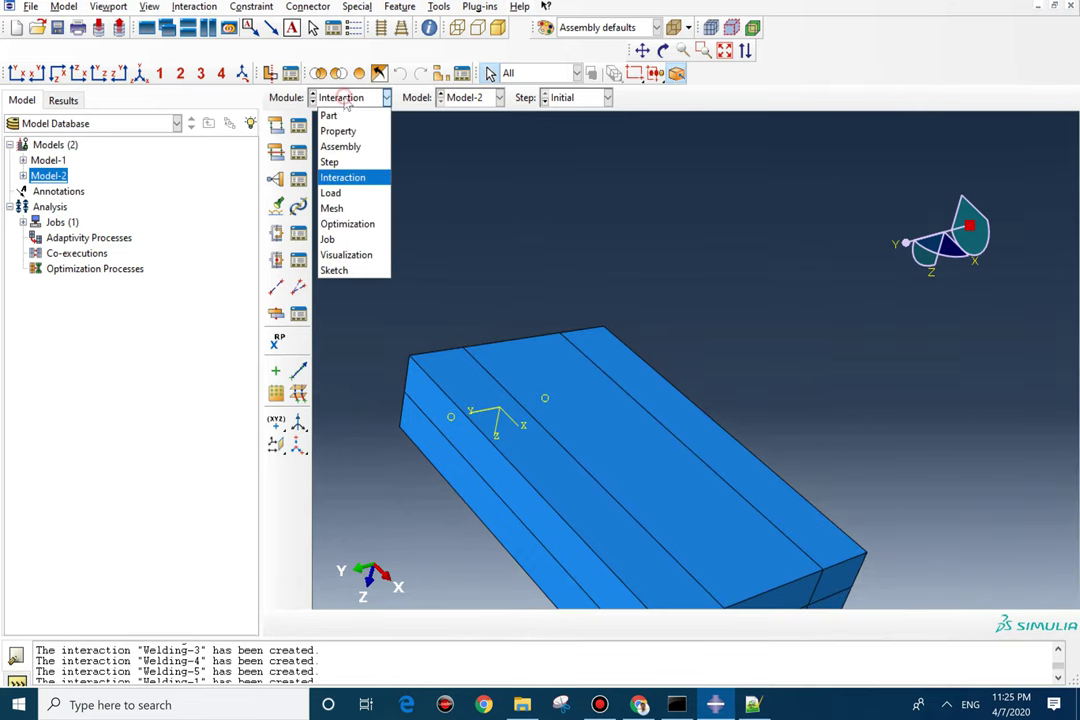
left_click(337, 161)
left_click(299, 126)
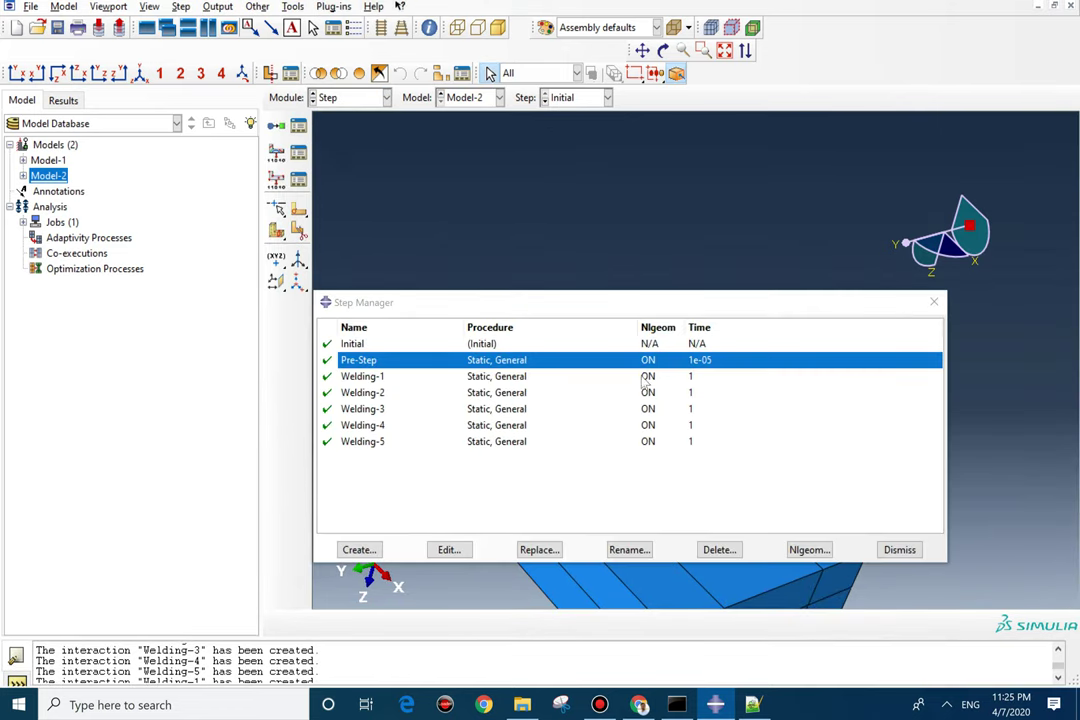
key("Down")
key("Down")
key("Down")
key("Down")
key("Down")
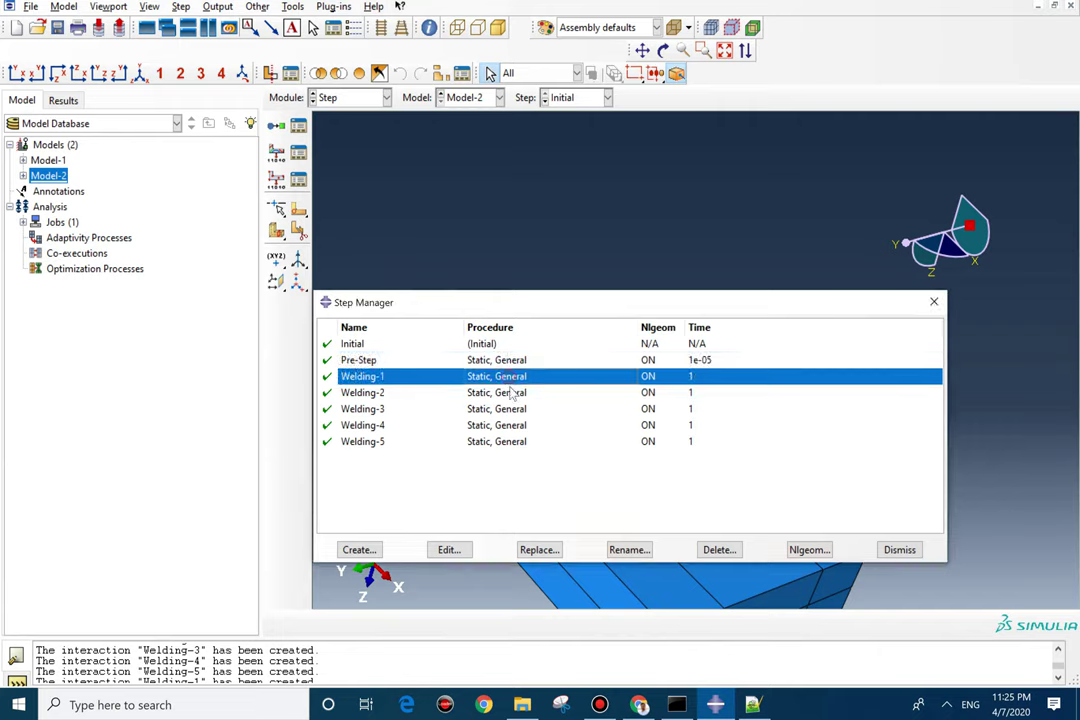
Add the thermal outputs NT (nodal temperature) and TEMP (element temperature) to field output request F-Output-1 in Pre-Step.
left_click(299, 153)
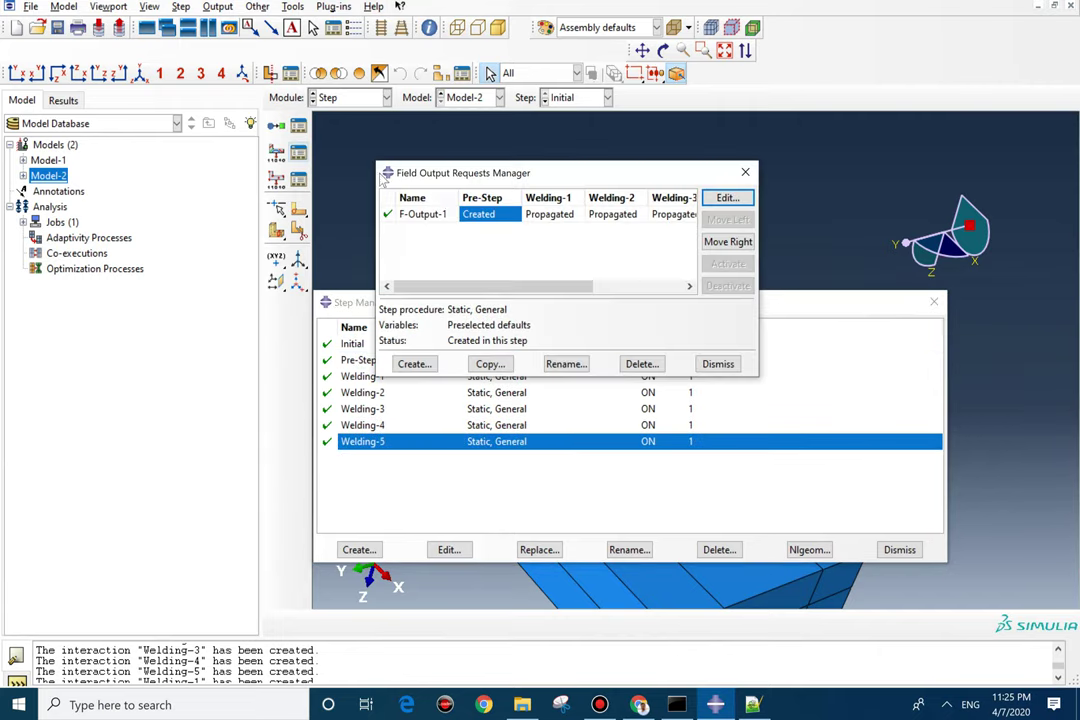
double_click(507, 217)
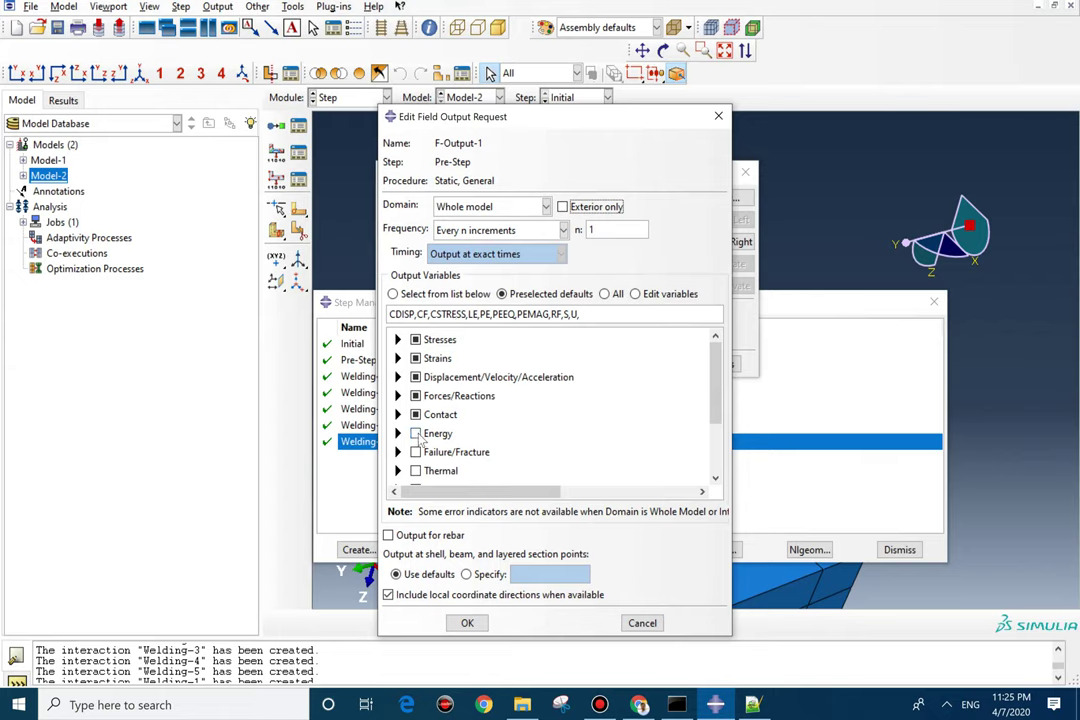
left_click(397, 470)
scroll(428, 430, "down", 1)
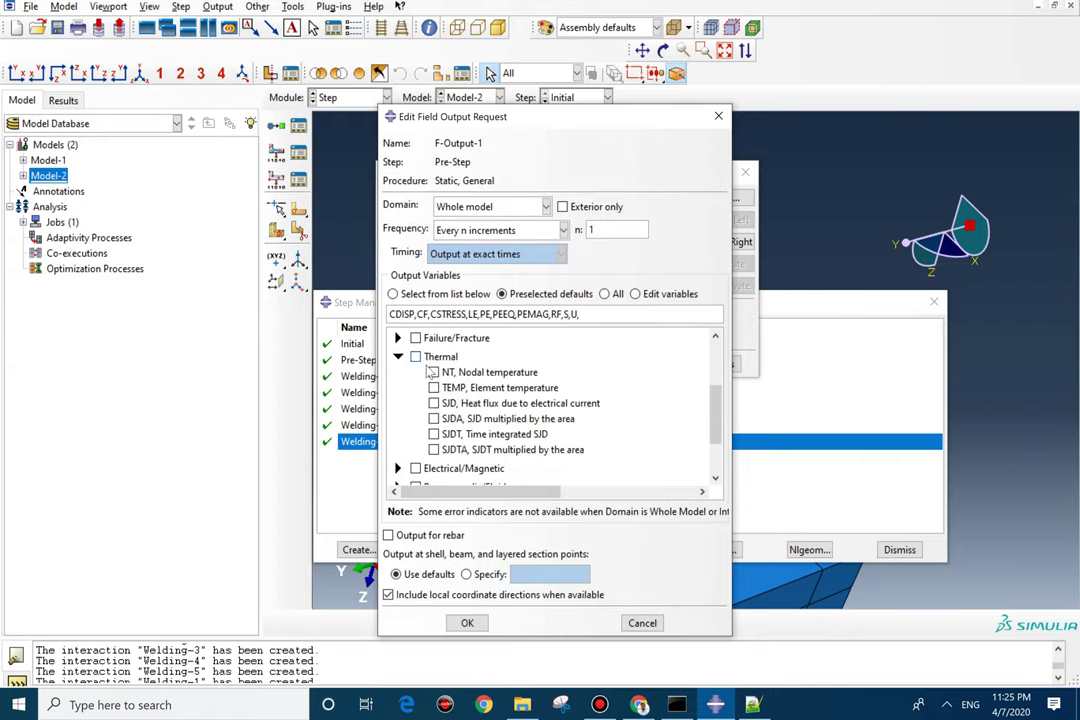
left_click(433, 372)
left_click(433, 388)
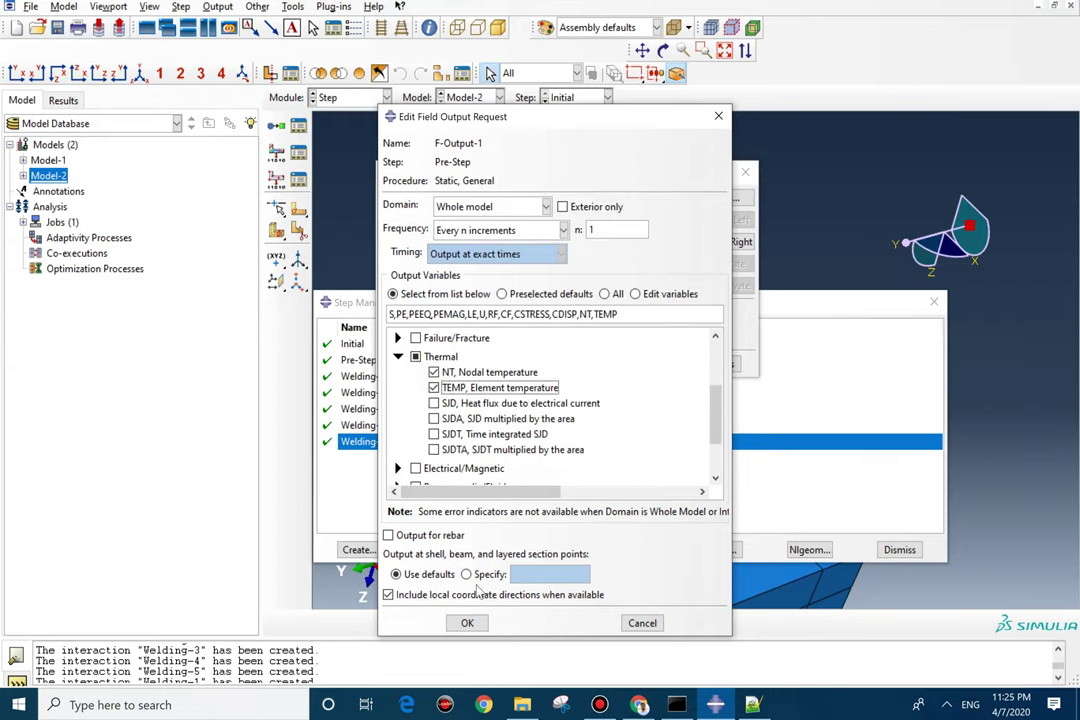
left_click(472, 622)
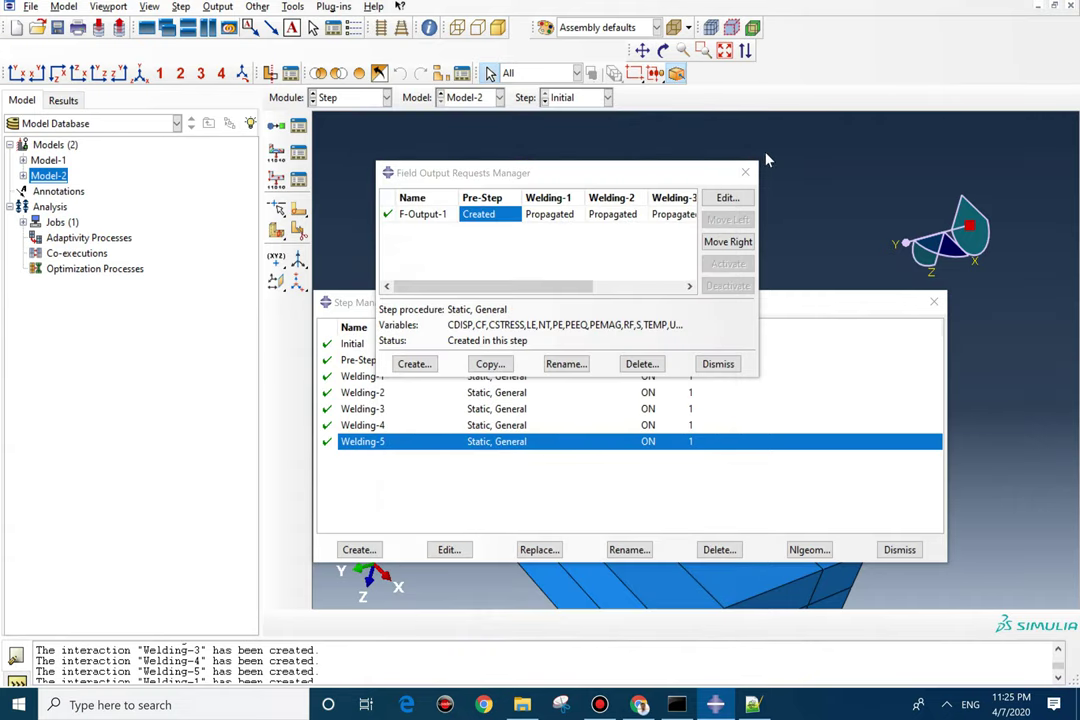
left_click(745, 171)
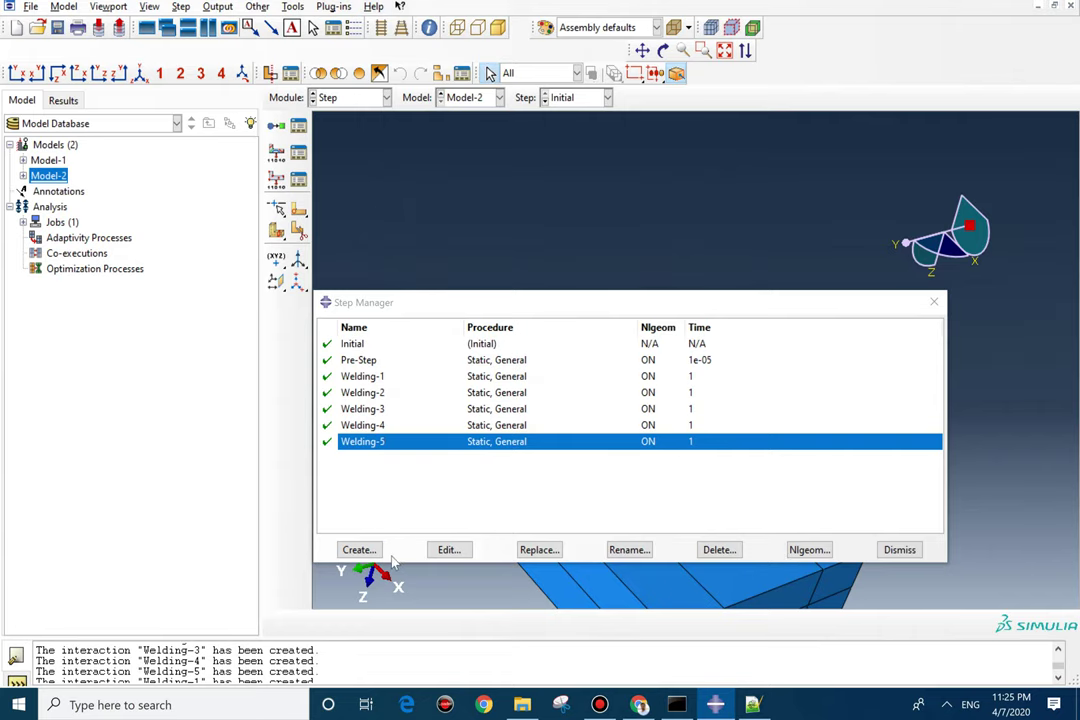
Create a Static, General step after Welding-5 with a higher maximum number of increments and an initial increment size of 0.1.
left_click(358, 550)
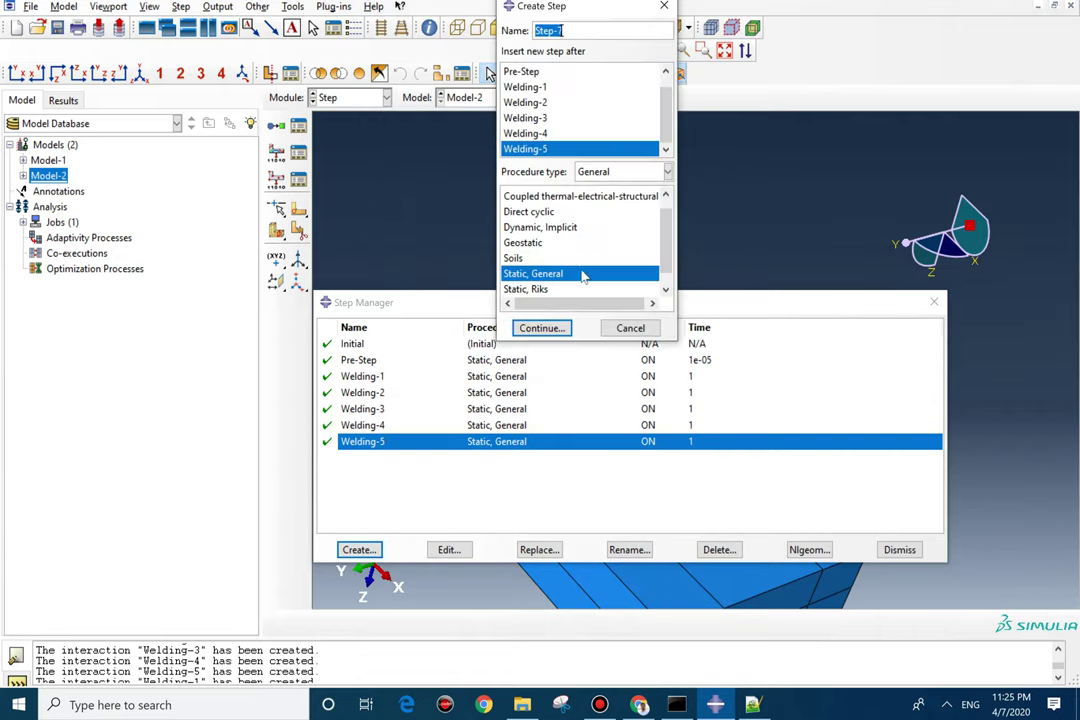
left_click(540, 328)
left_click(518, 226)
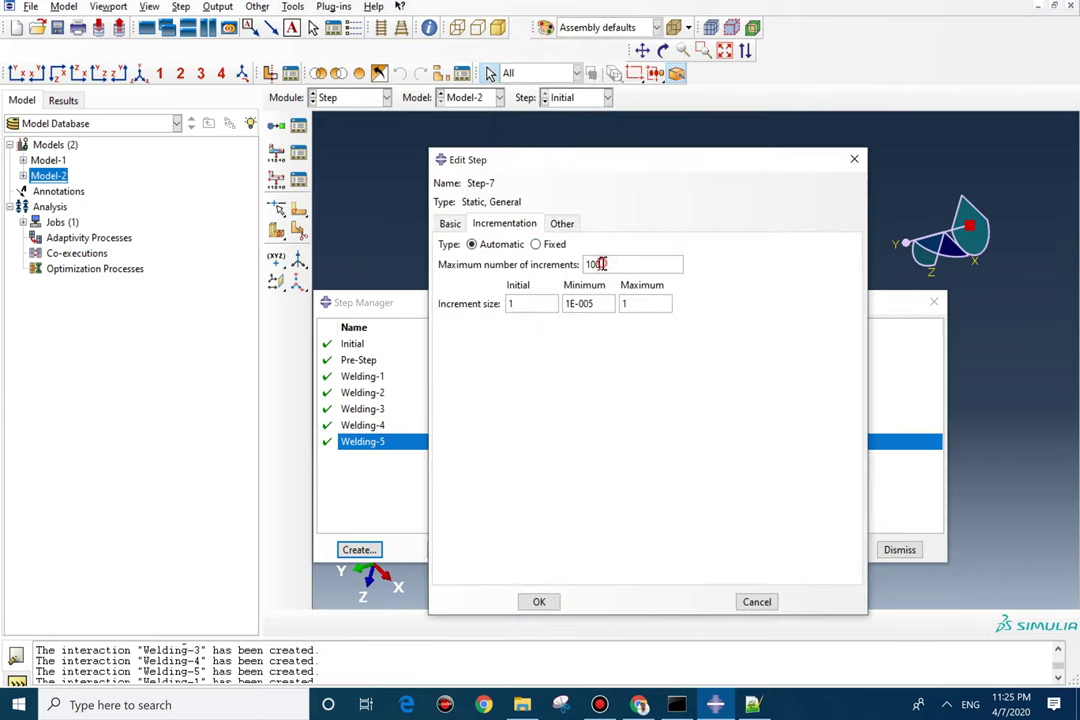
type("000")
left_click(539, 305)
key("BackSpace")
type("0.1")
left_click(452, 223)
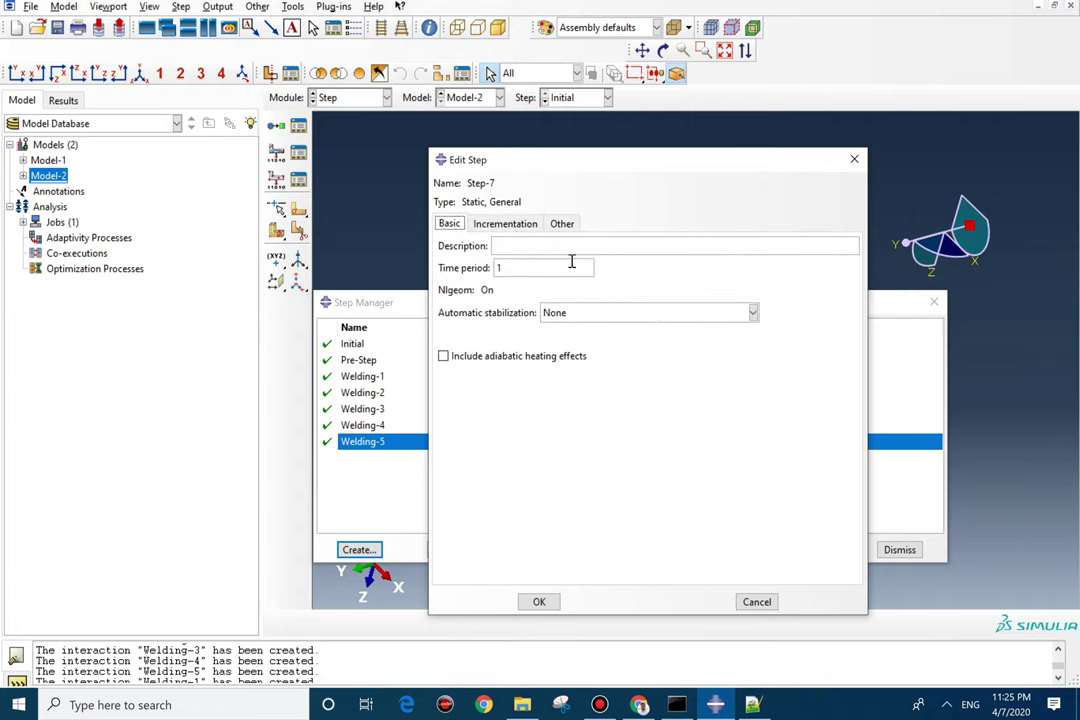
left_click(546, 602)
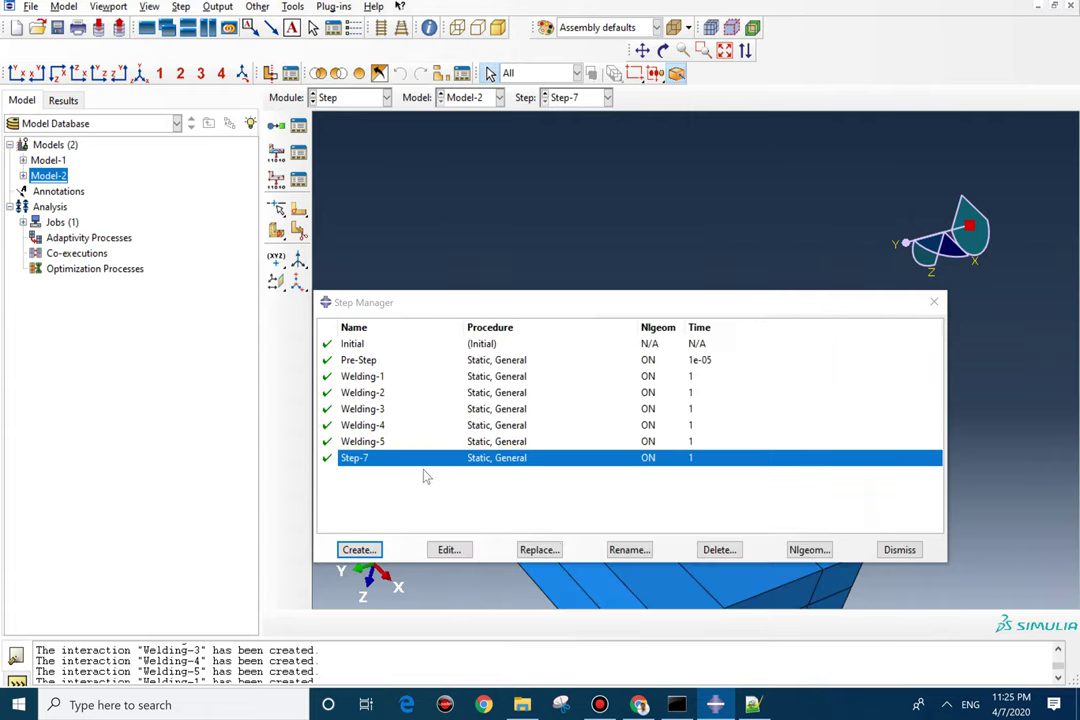
Switch to the Interaction module and examine the region and activation state of the Welding-1 to Welding-5 model change interactions.
left_click(368, 98)
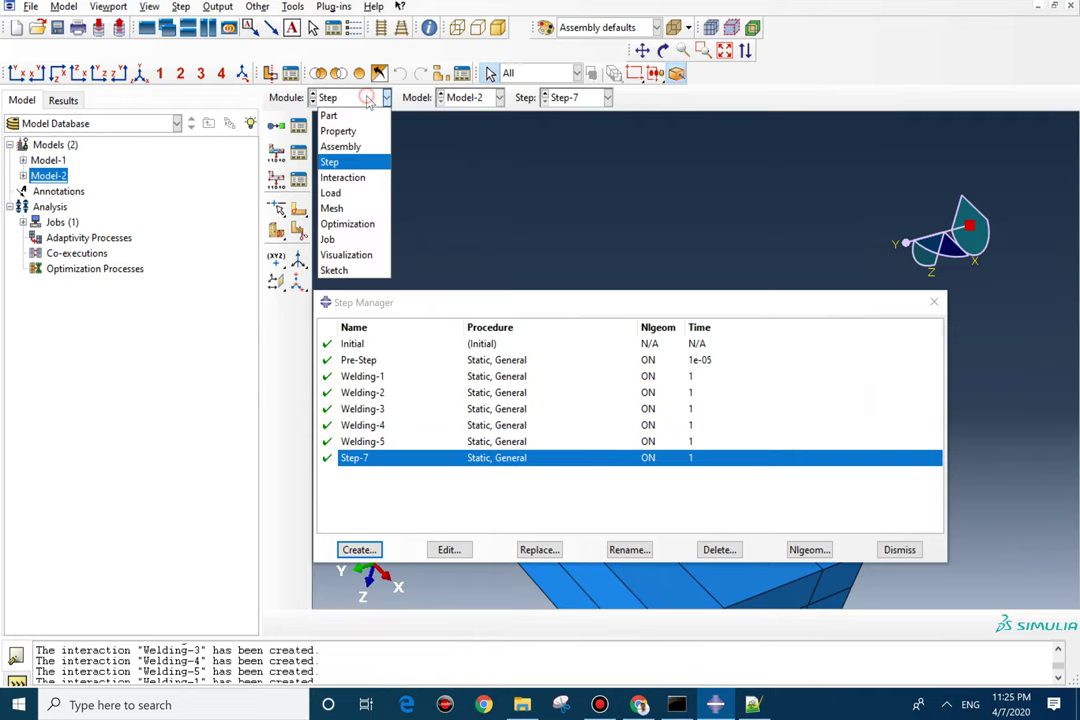
left_click(330, 177)
scroll(581, 246, "down", 3)
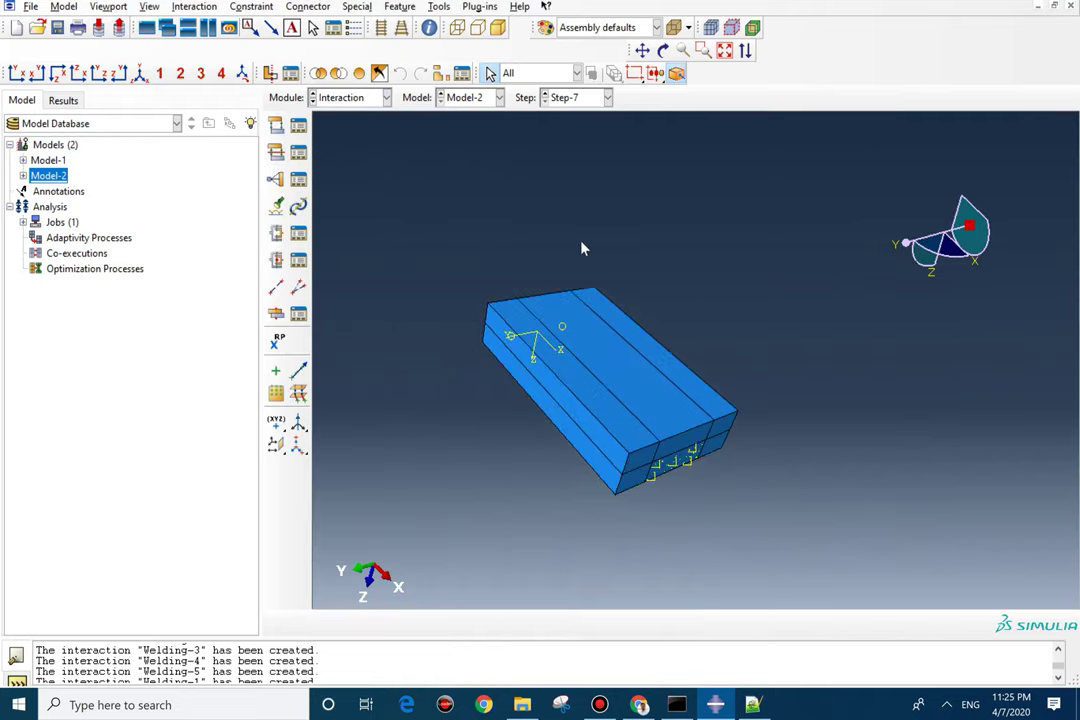
scroll(557, 497, "up", 2)
left_click_drag(538, 419, 400, 200, "ctrl+alt")
left_click(298, 124)
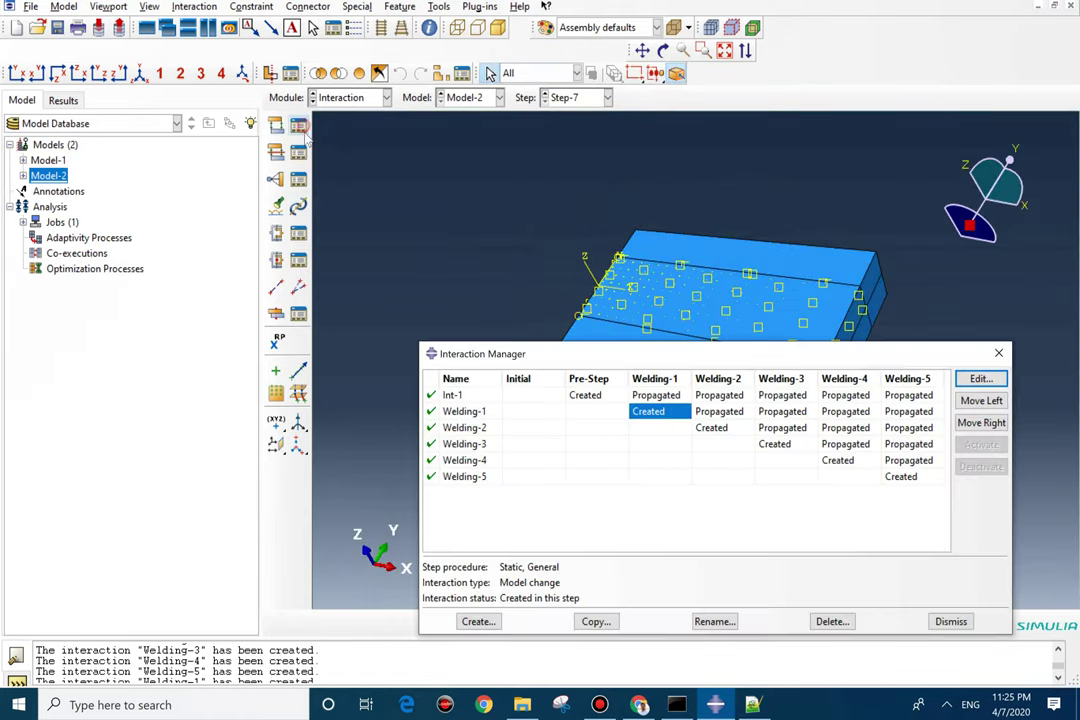
double_click(655, 412)
double_click(711, 428)
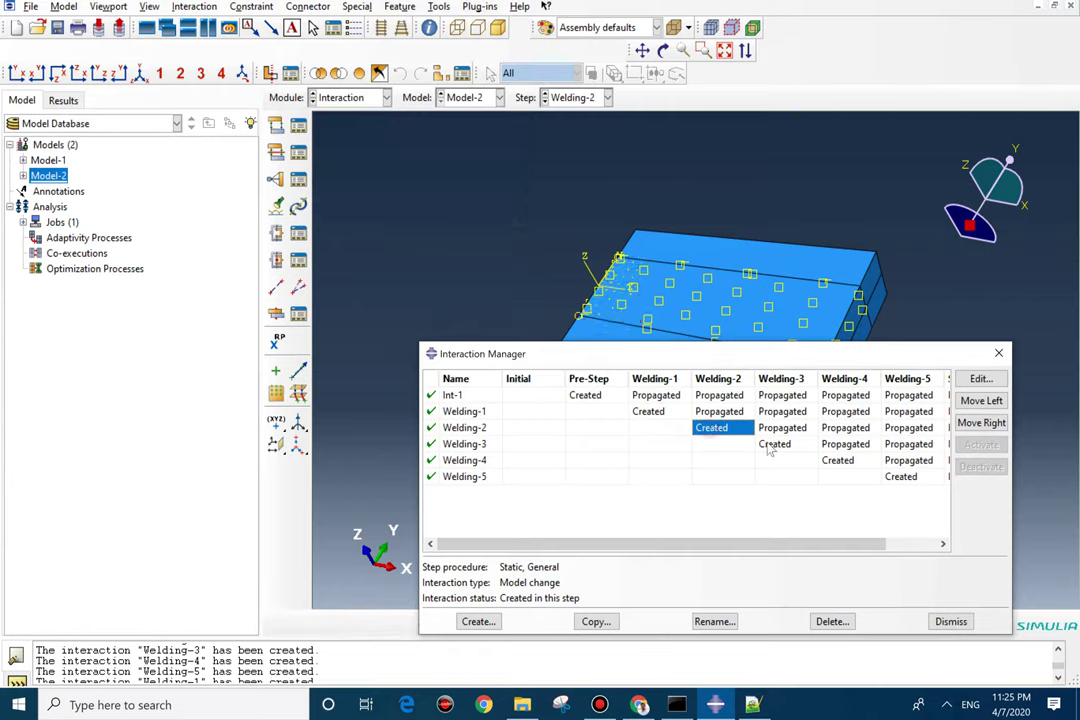
double_click(776, 445)
double_click(836, 460)
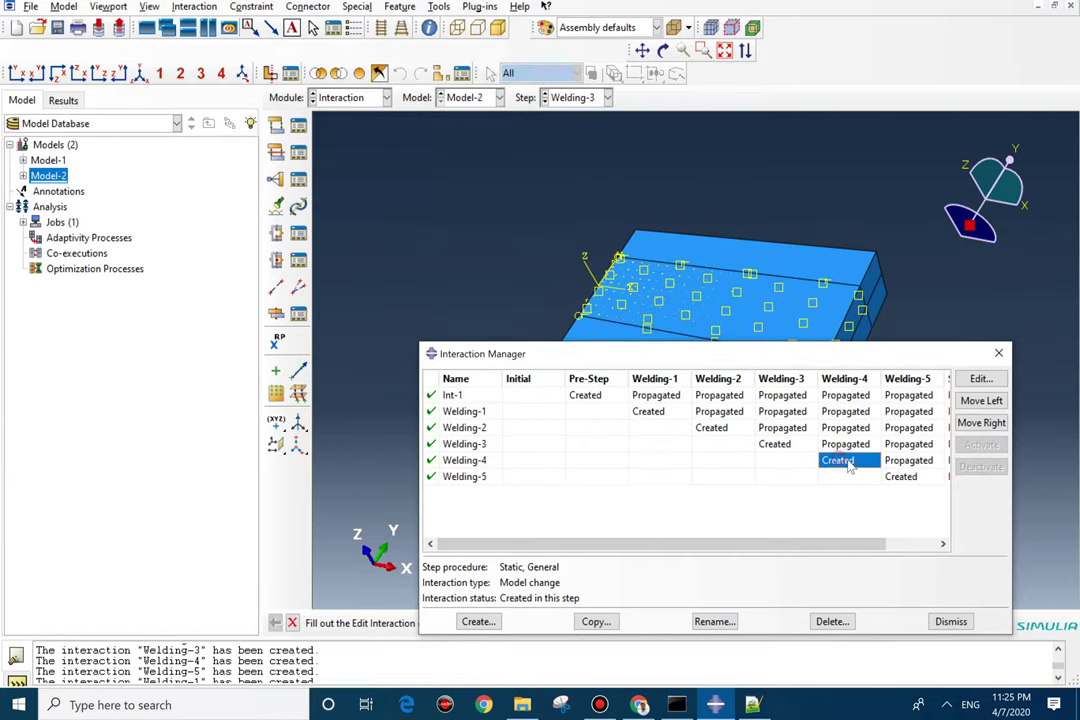
double_click(903, 477)
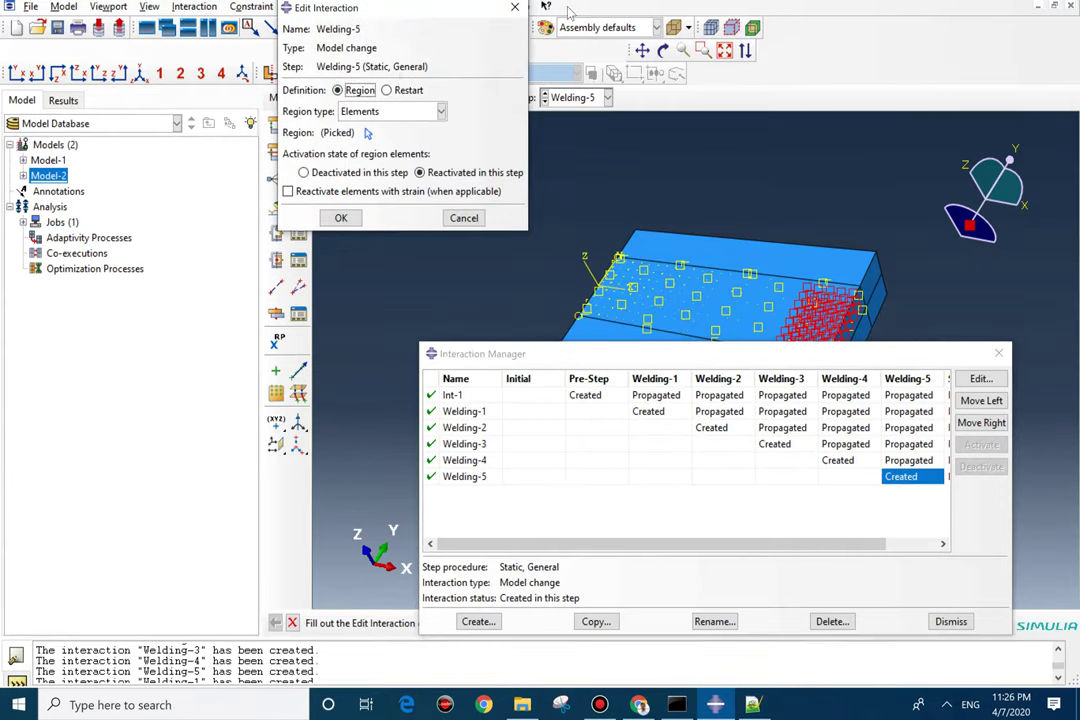
left_click(514, 8)
Switch to the Load module and examine the loads of Model-2 in the Load Manager.
left_click(330, 97)
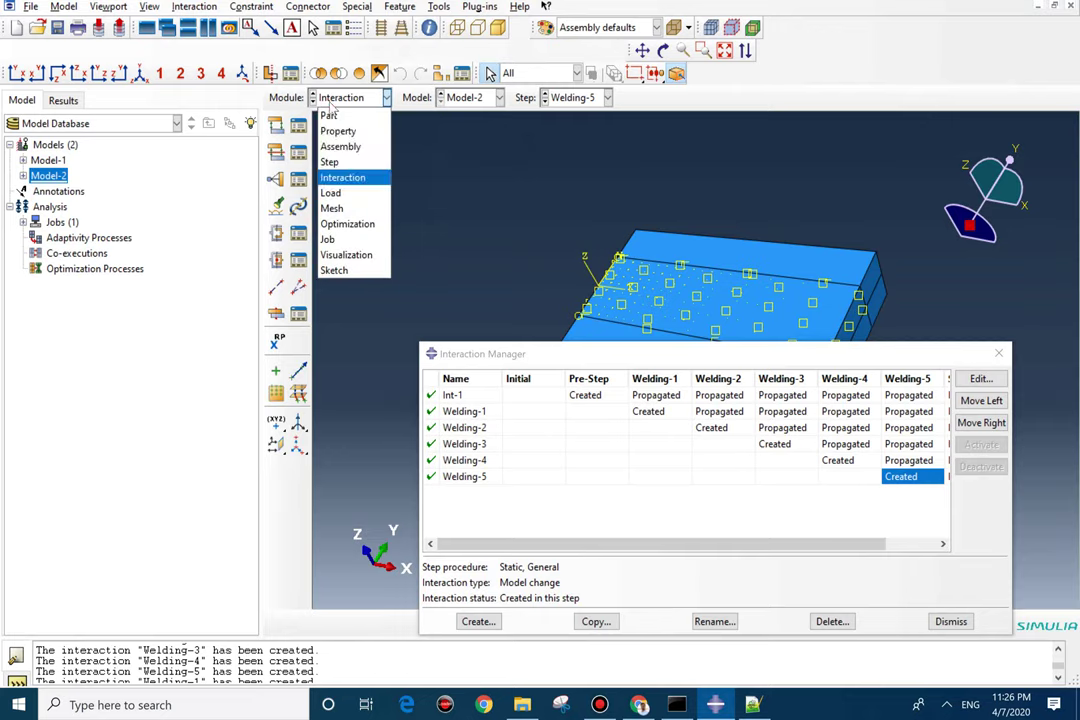
left_click(331, 193)
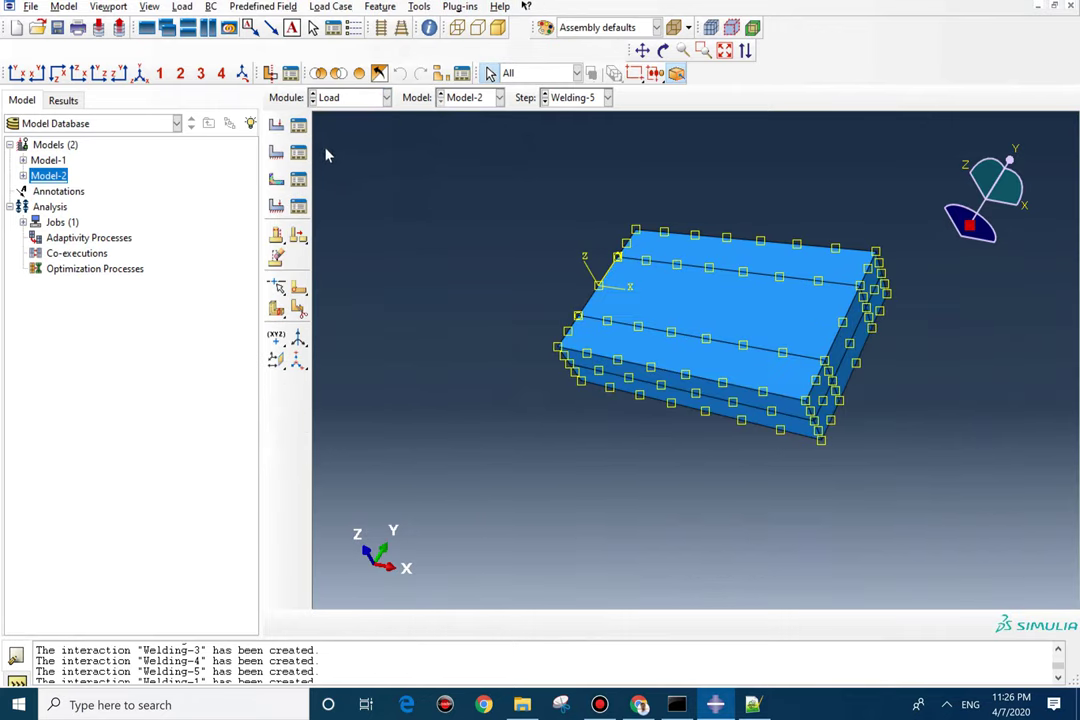
left_click(298, 124)
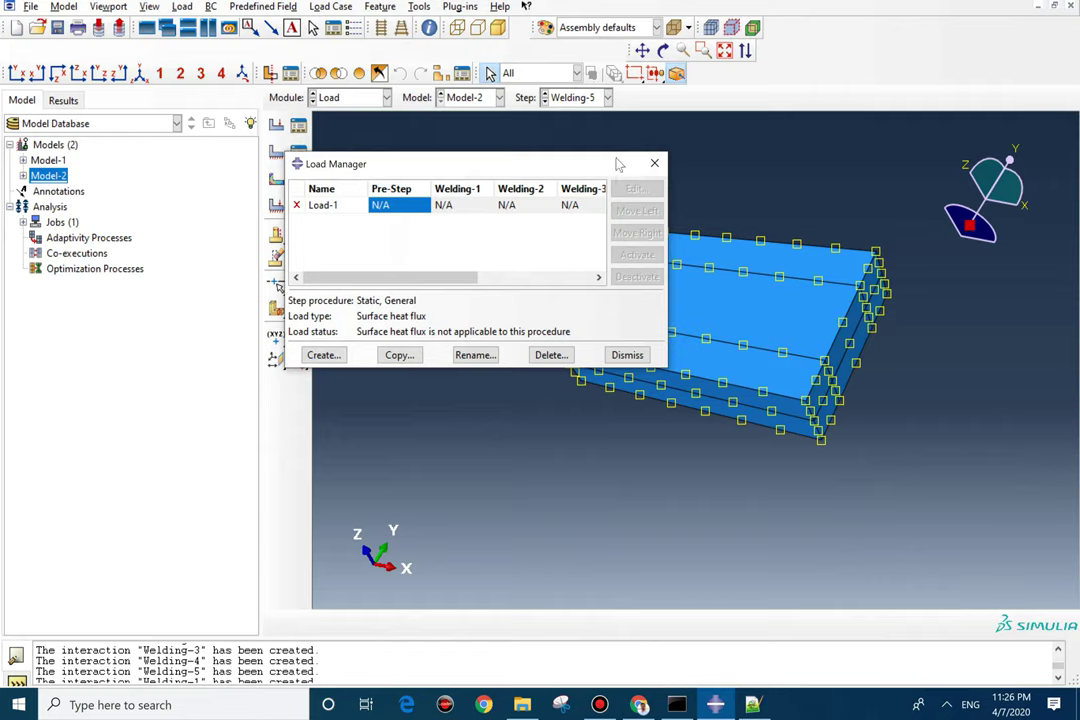
left_click(654, 163)
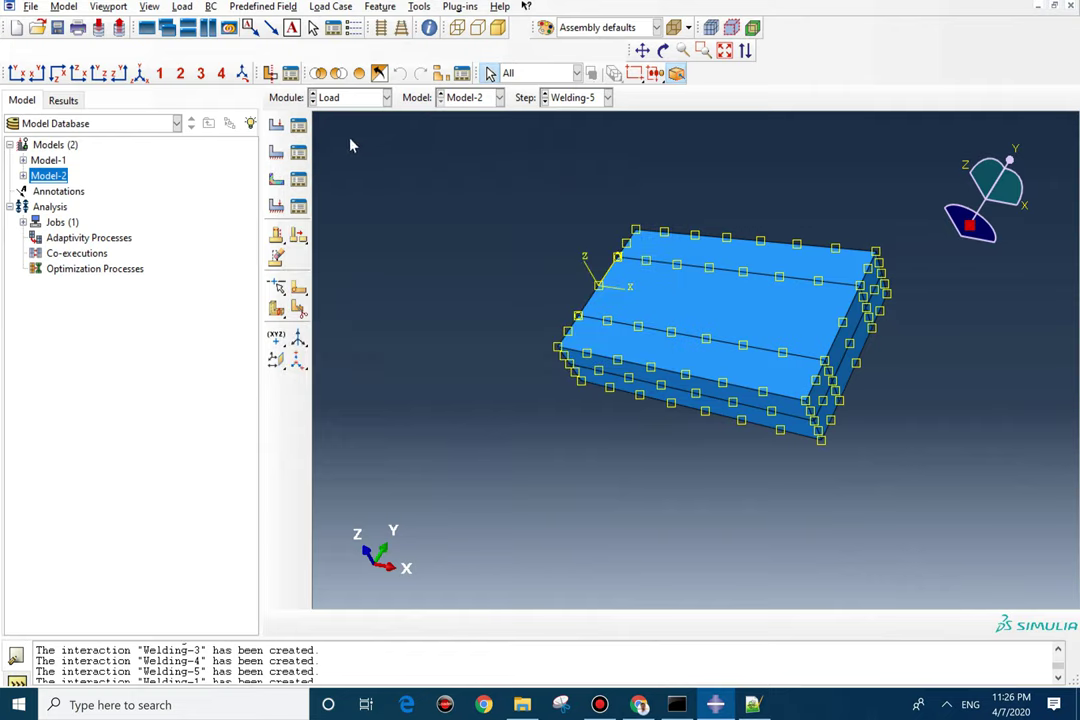
Create an ENCASTRE boundary condition in Step-7 on the entire bottom face of the plate.
left_click(300, 153)
left_click_drag(714, 424, 690, 200, "ctrl+alt")
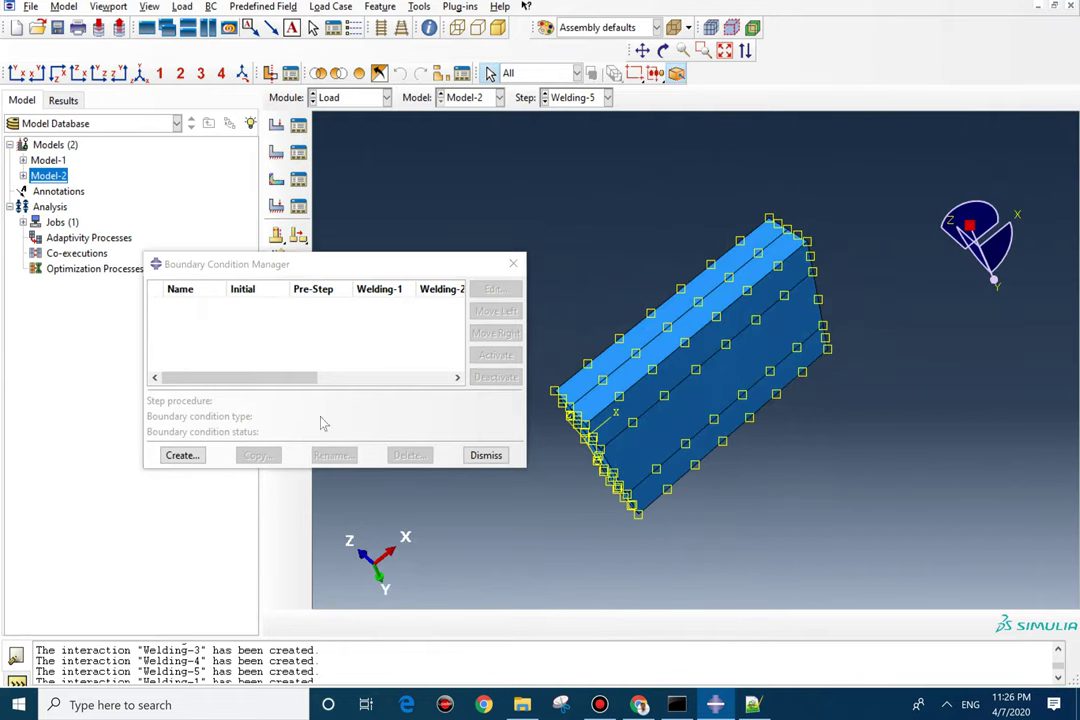
left_click(182, 455)
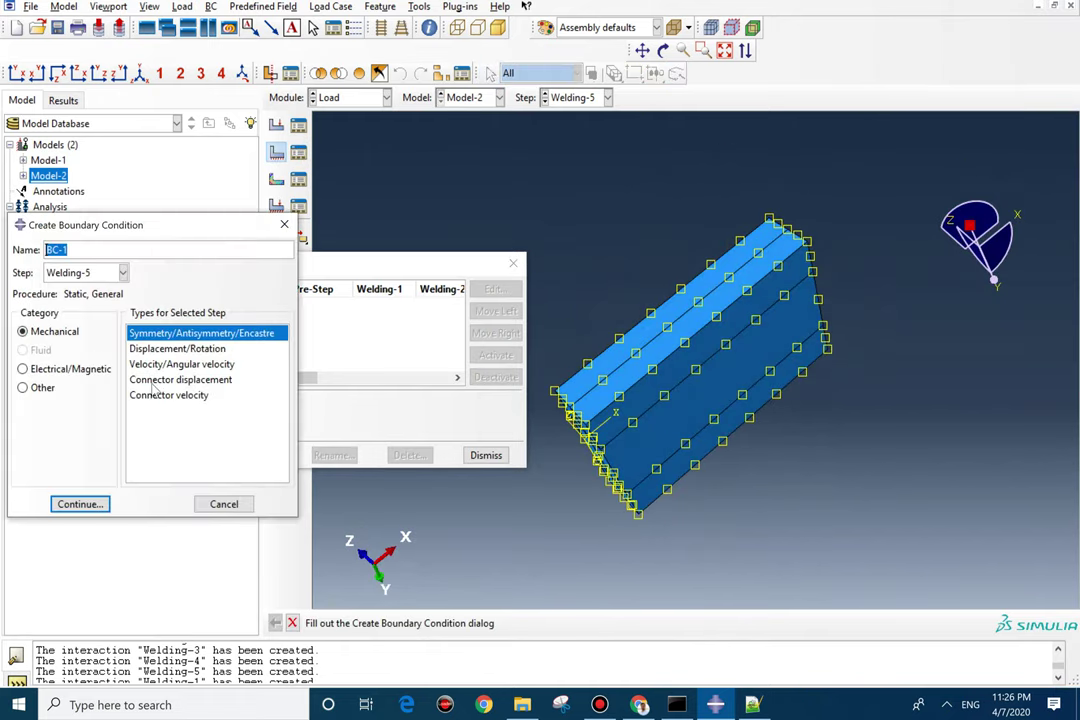
left_click(122, 272)
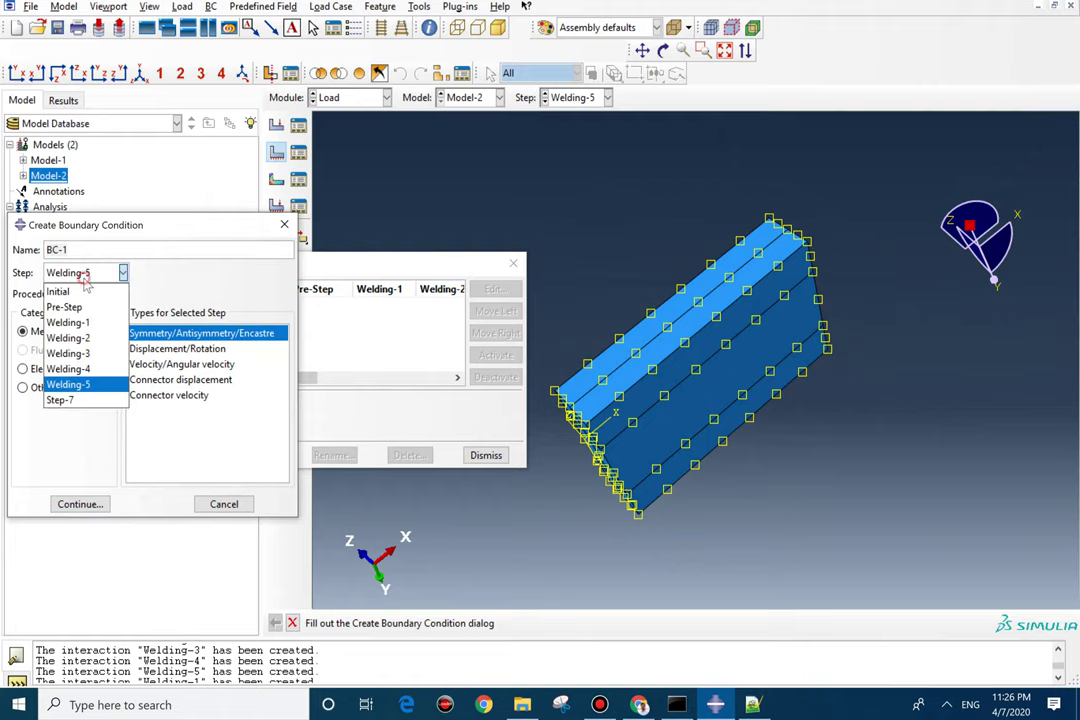
left_click(72, 403)
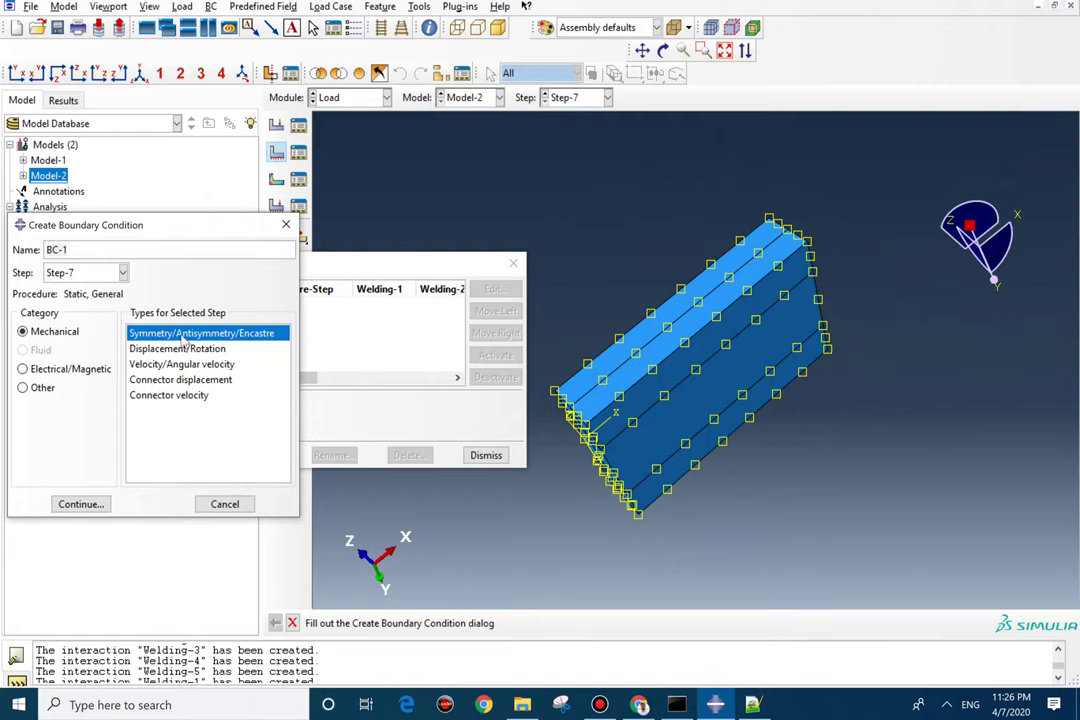
left_click(99, 508)
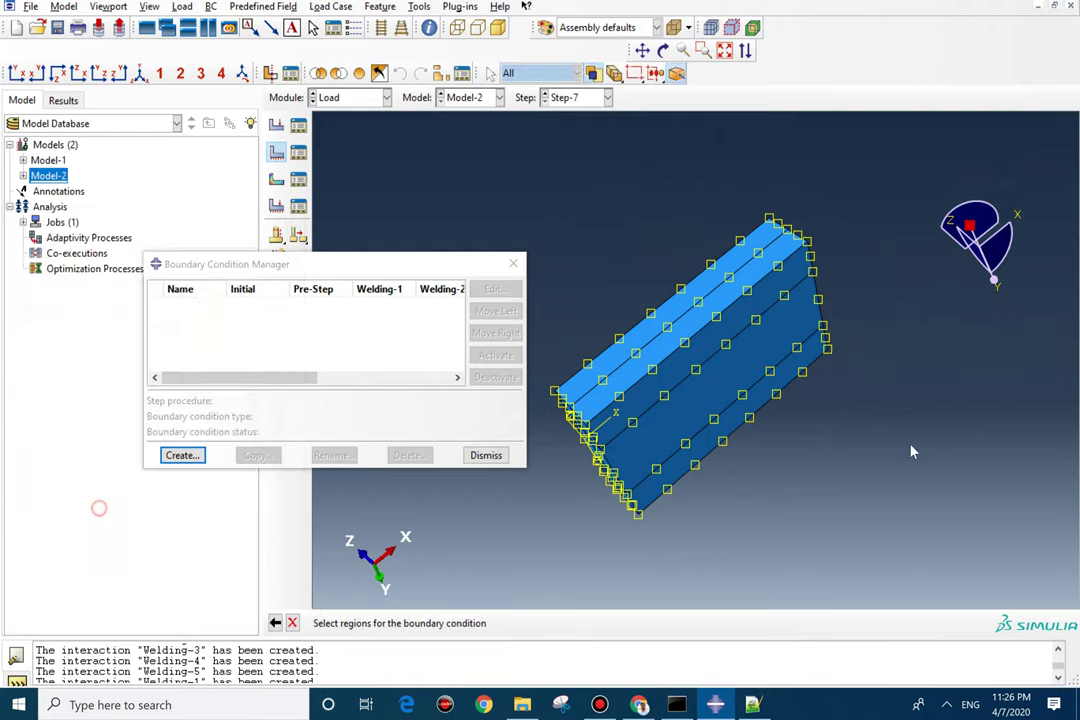
left_click(665, 374)
middle_click(665, 374)
left_click(467, 263)
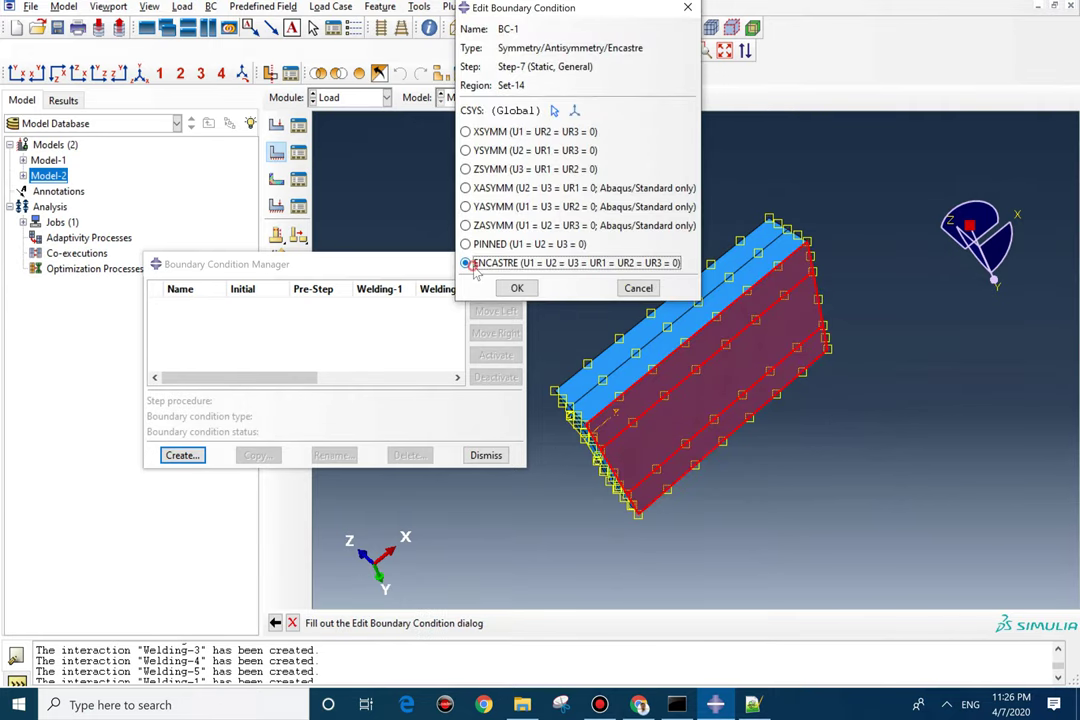
left_click(517, 288)
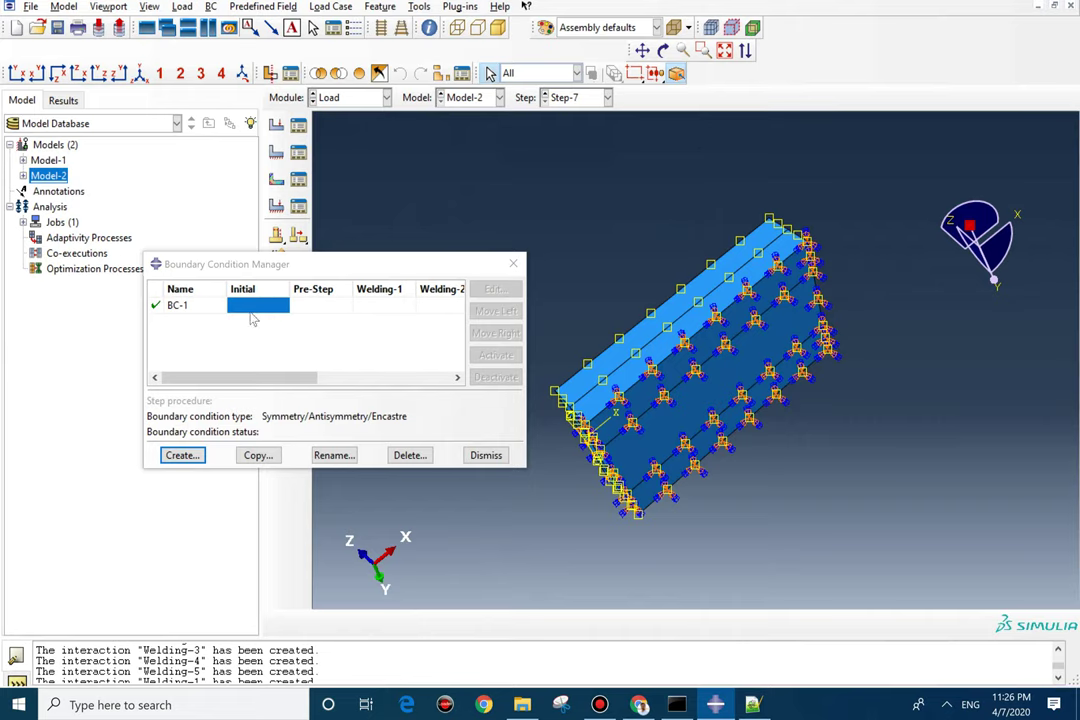
Move the start of boundary condition BC-1 back to Pre-Step and deactivate it in Step-7.
left_click(207, 308)
left_click(493, 311)
left_click(493, 311)
left_click(490, 312)
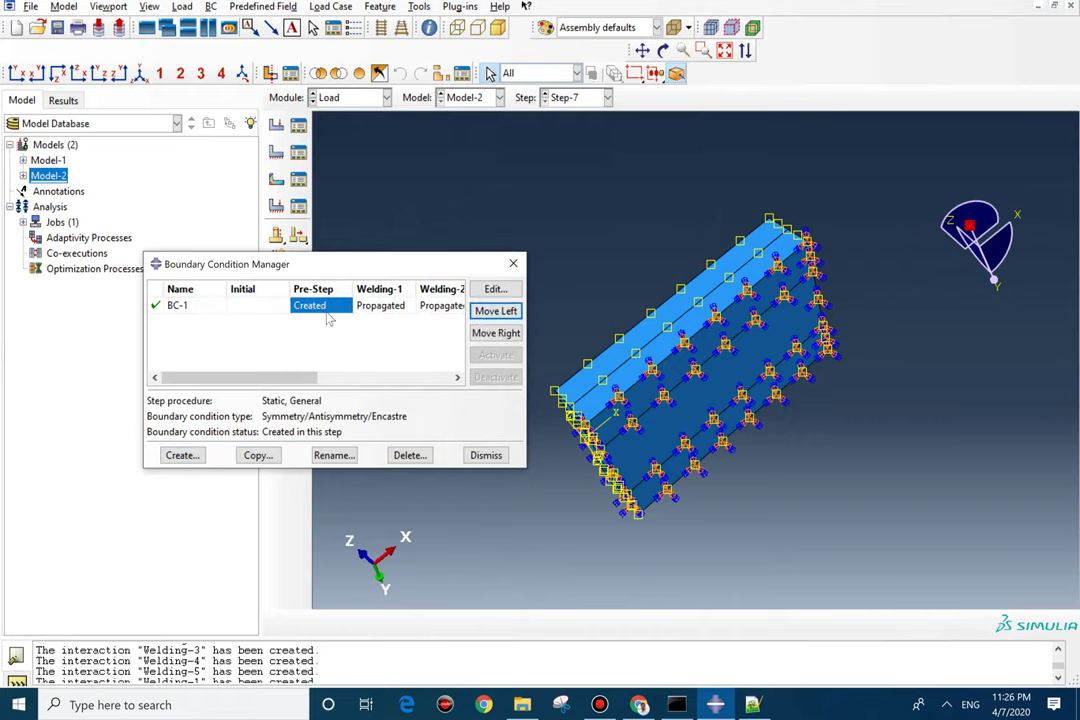
left_click_drag(306, 379, 446, 378)
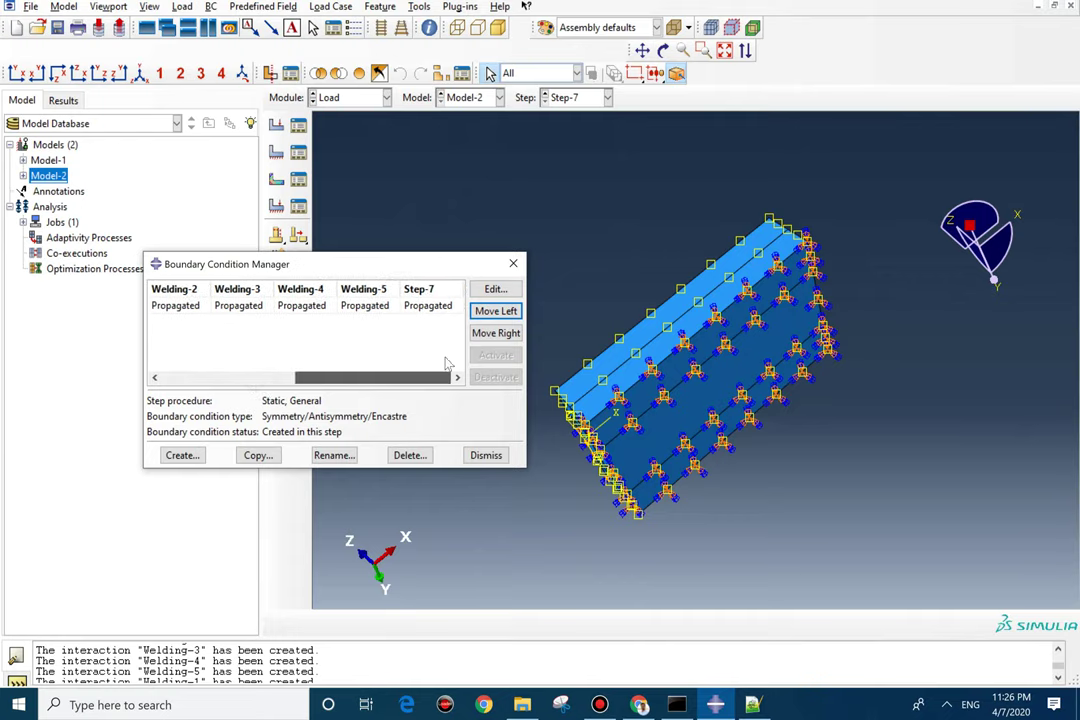
left_click(428, 305)
left_click(496, 377)
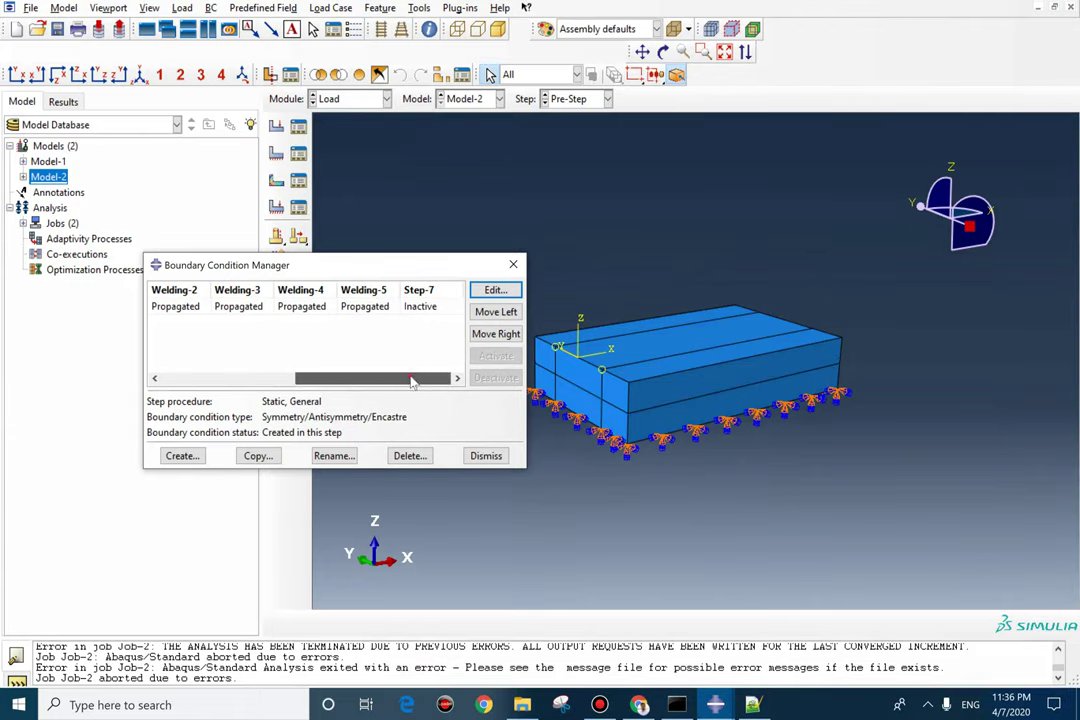
Create a second ENCASTRE boundary condition in Step-7 on the plate's front bottom corner vertex, and close the Boundary Condition Manager.
left_click_drag(411, 382, 250, 380)
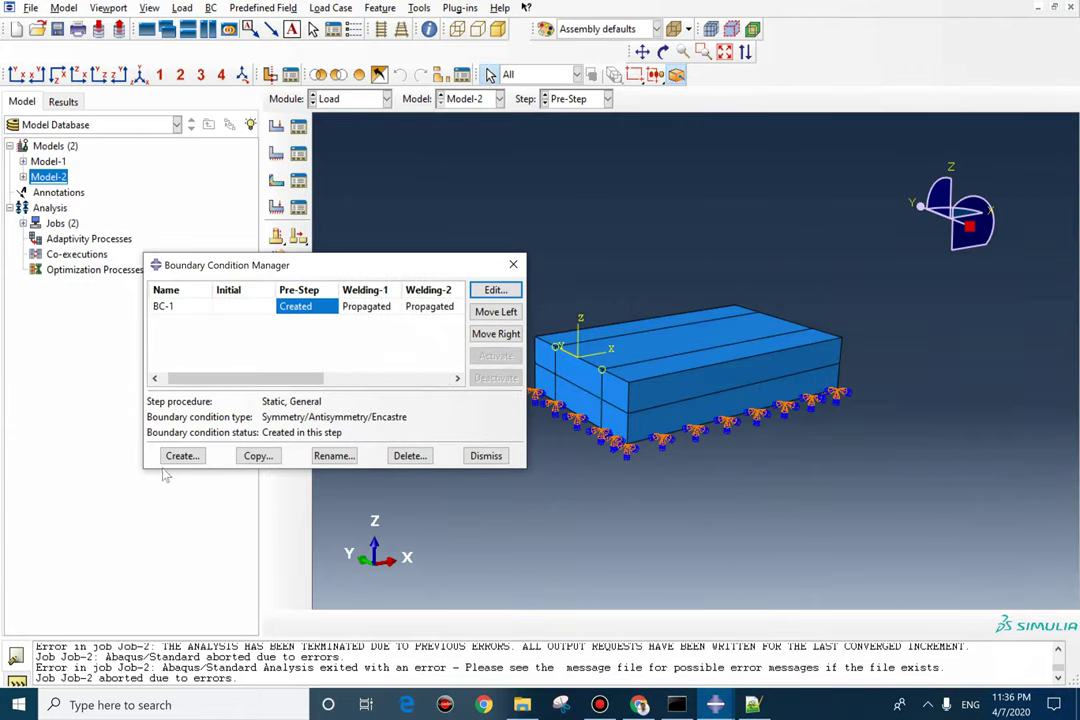
left_click(180, 456)
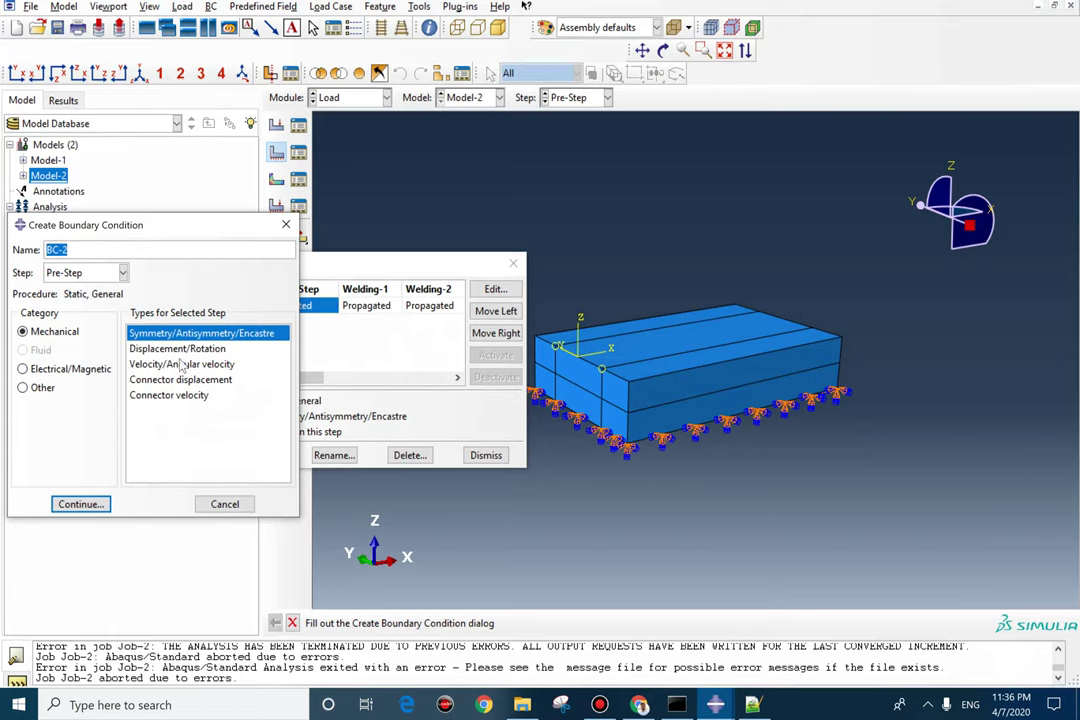
left_click(110, 273)
left_click(71, 402)
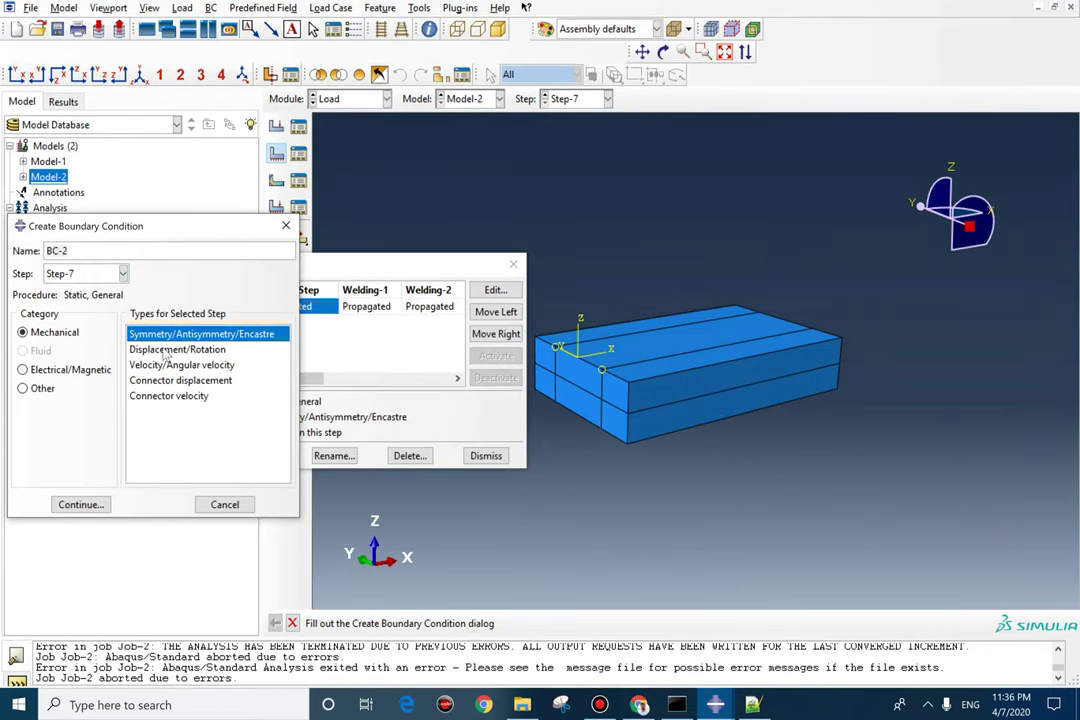
left_click(103, 507)
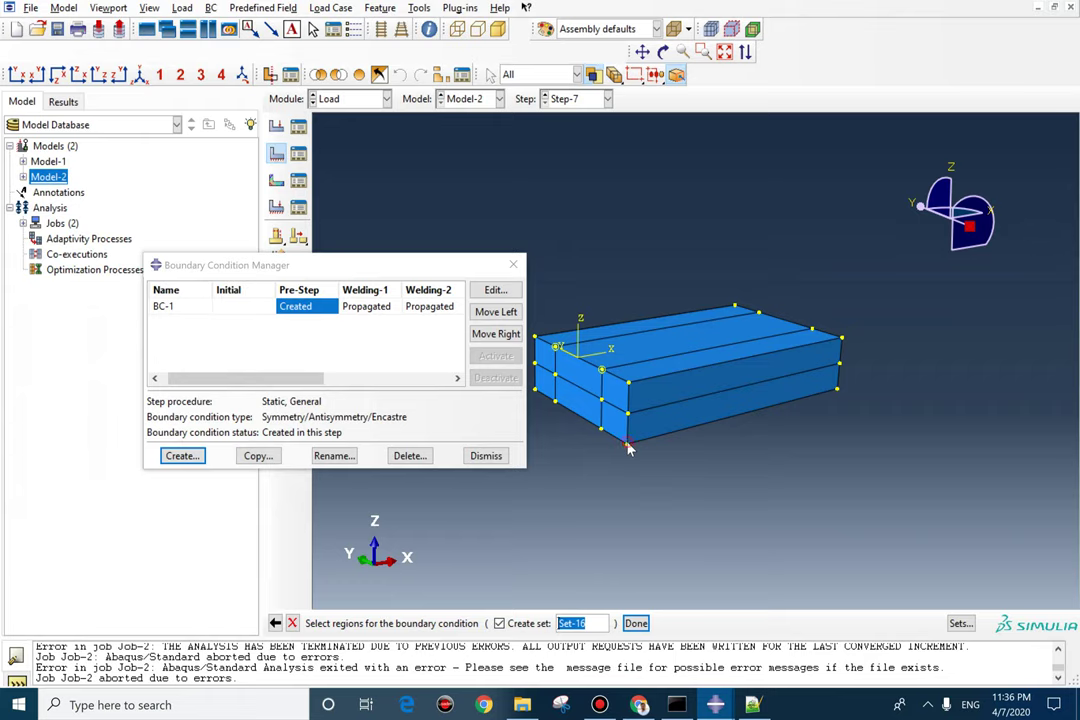
left_click(646, 475)
middle_click(646, 475)
left_click(487, 264)
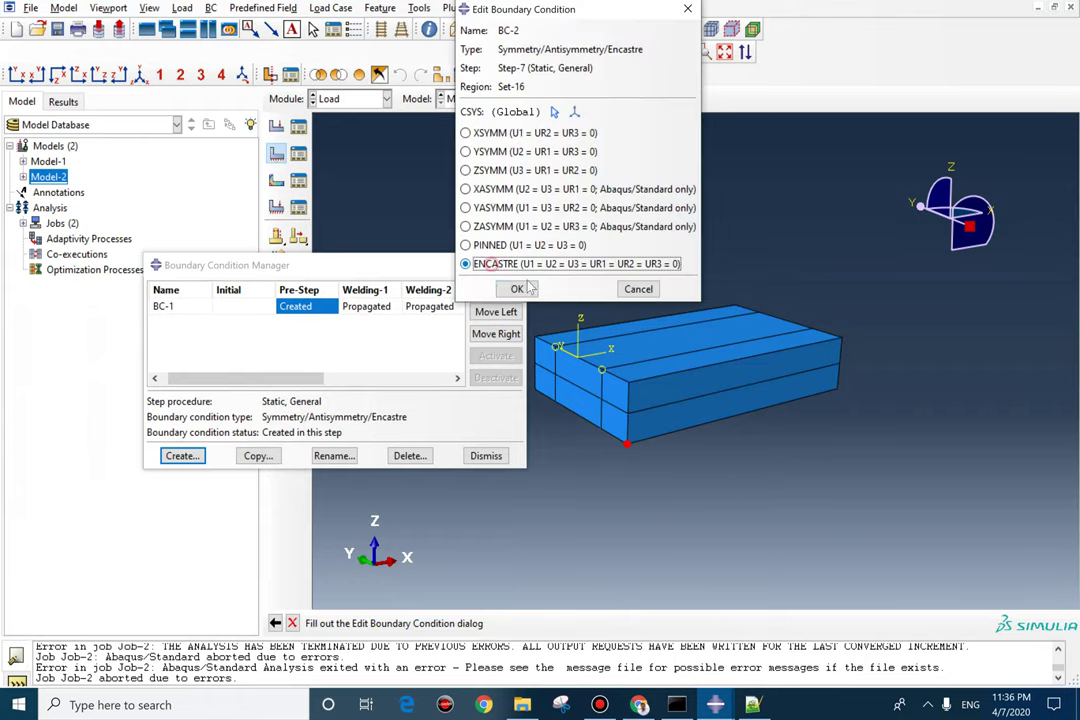
left_click(519, 289)
left_click(486, 455)
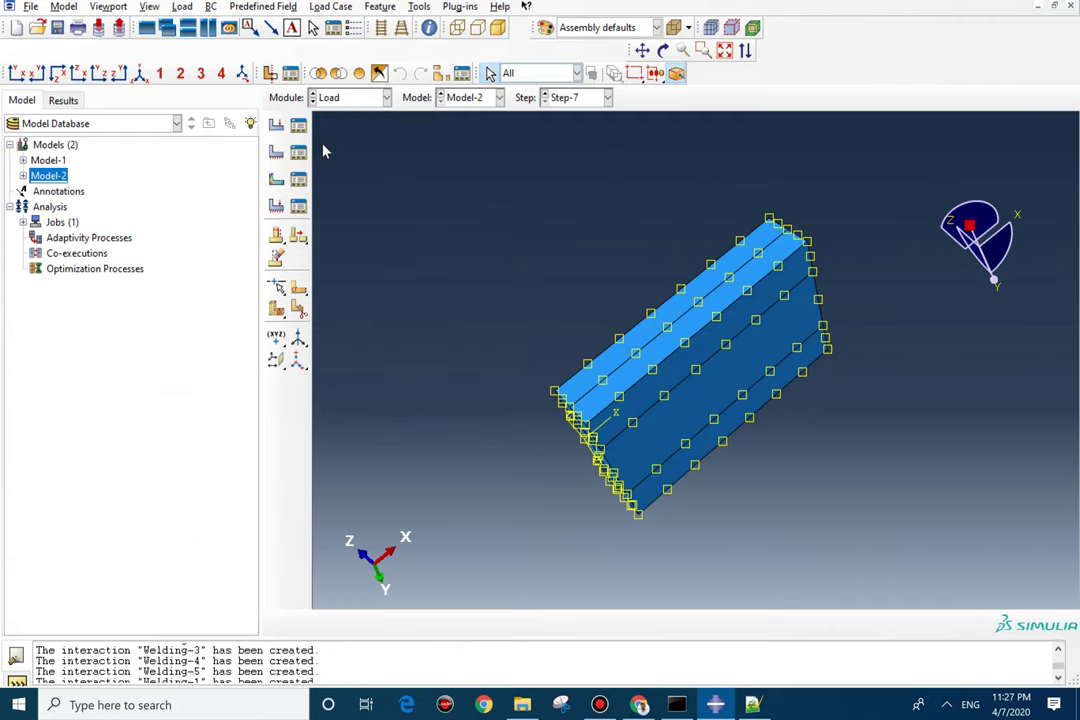
Create a temperature predefined field in Pre-Step and select the whole plate as its region.
left_click_drag(635, 277, 600, 330, "ctrl+alt")
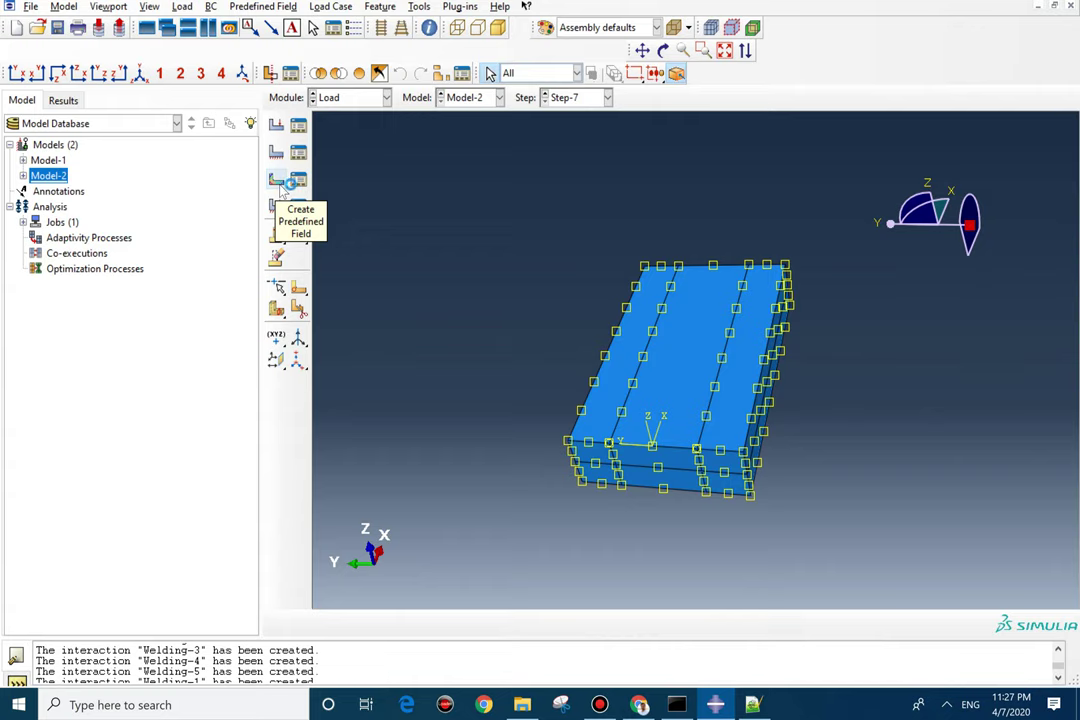
left_click(278, 183)
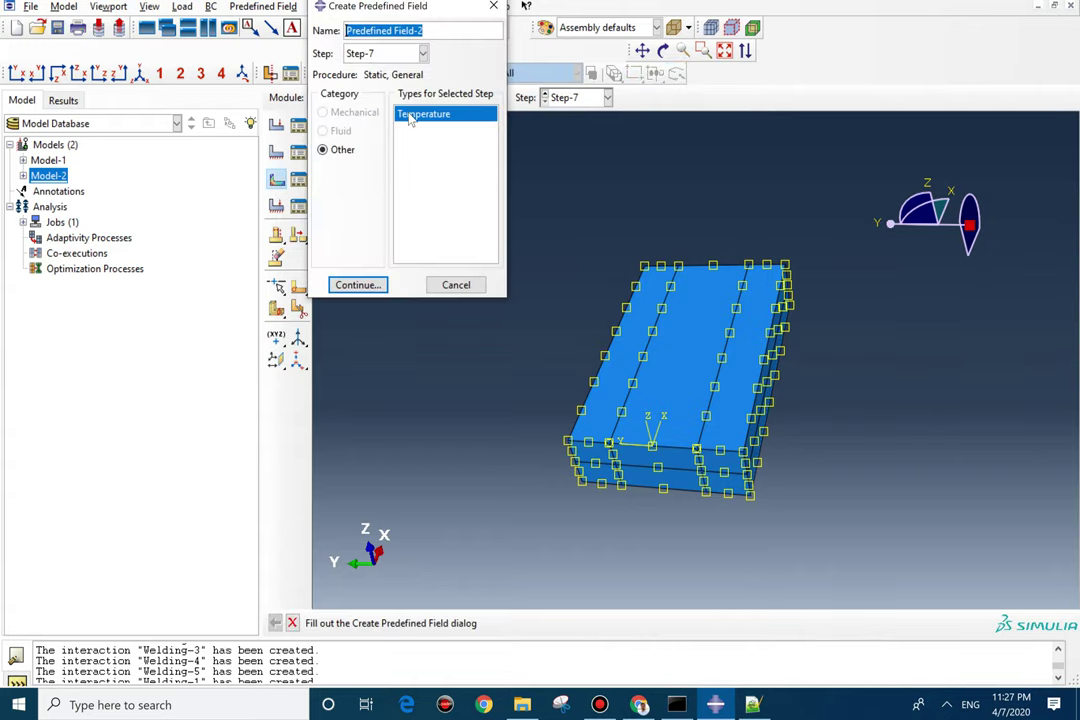
left_click(422, 53)
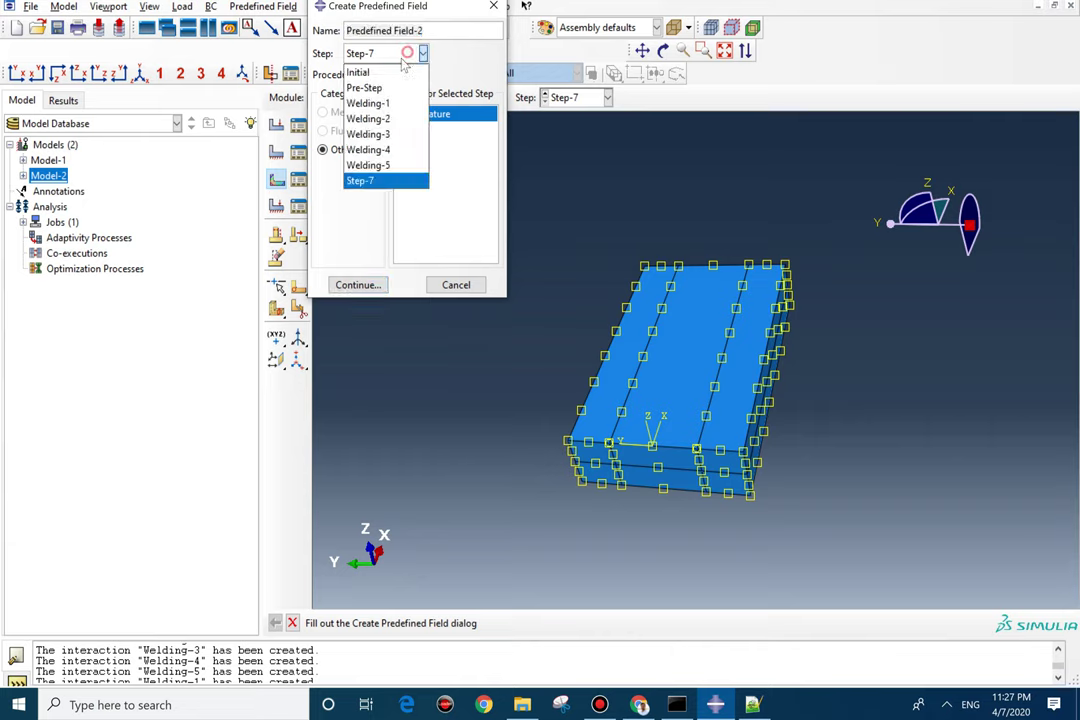
left_click(366, 88)
left_click(352, 287)
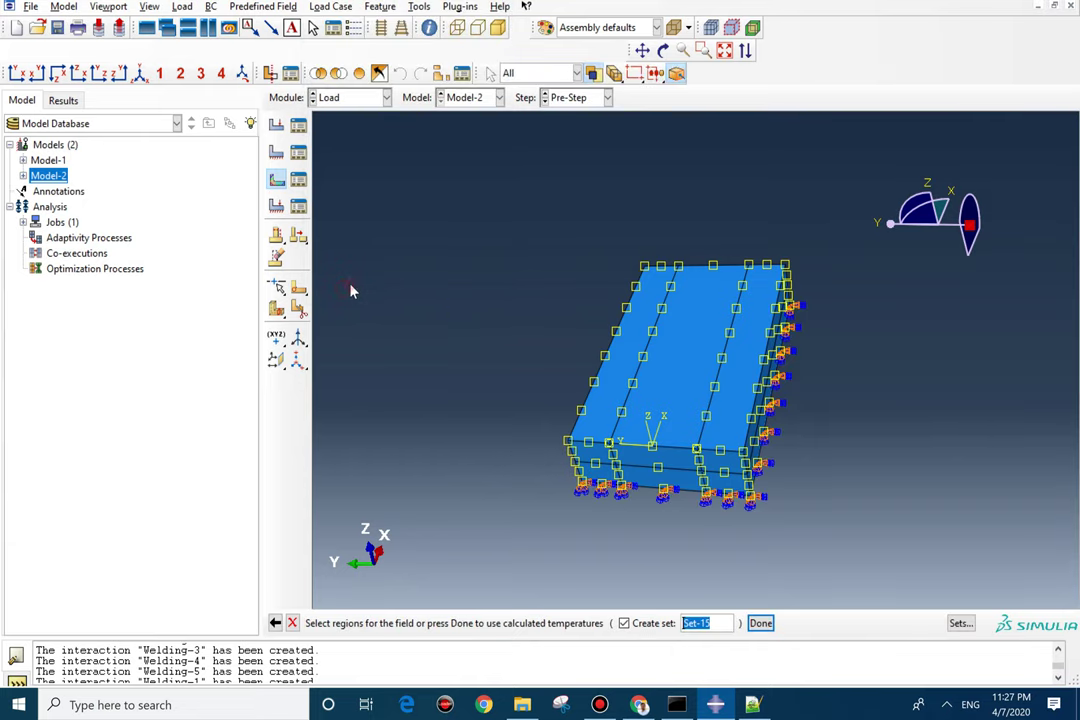
left_click_drag(832, 217, 500, 626)
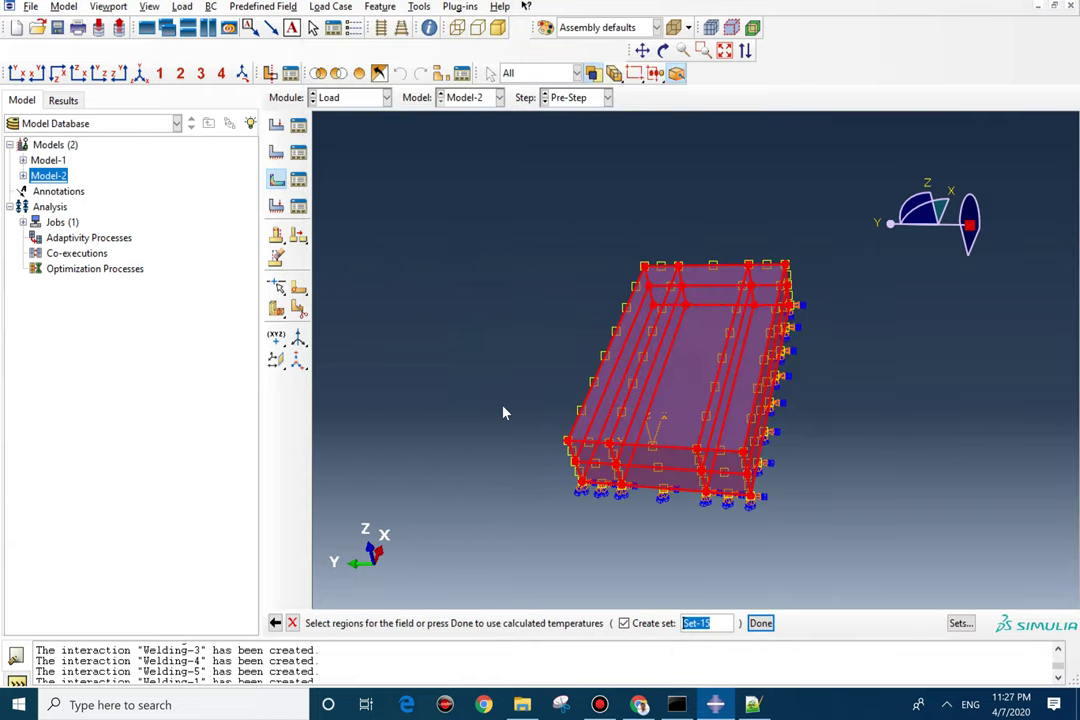
middle_click(495, 413)
Set the field's distribution to From results or output database file, using job-1.odb as the source.
left_click(513, 149)
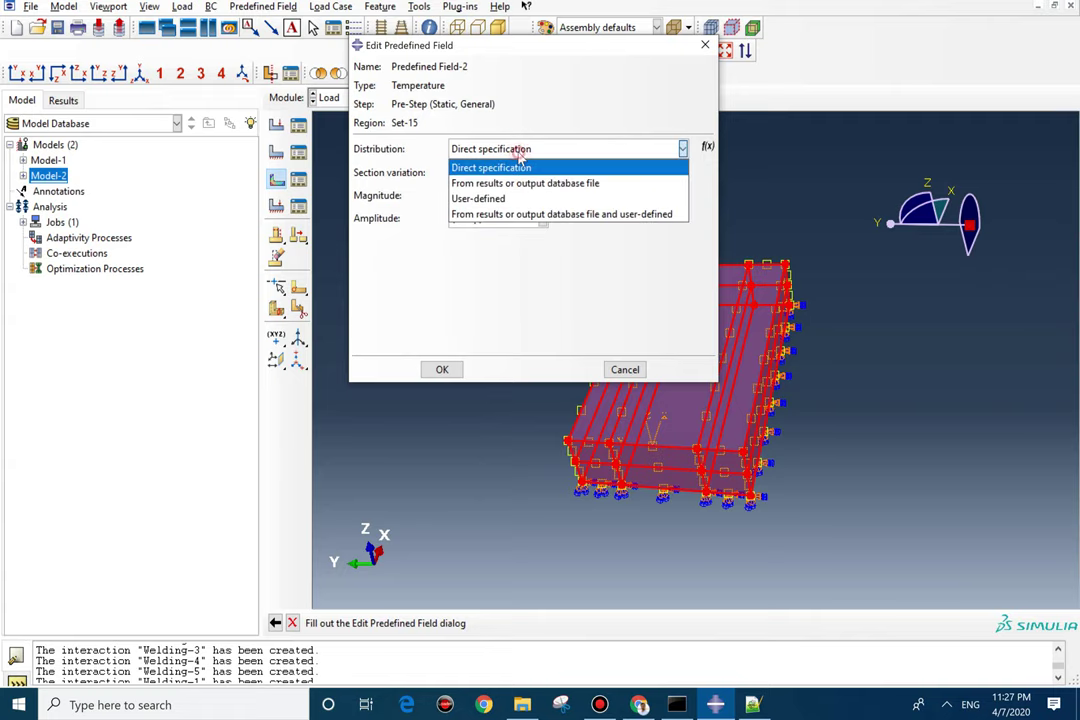
left_click(511, 184)
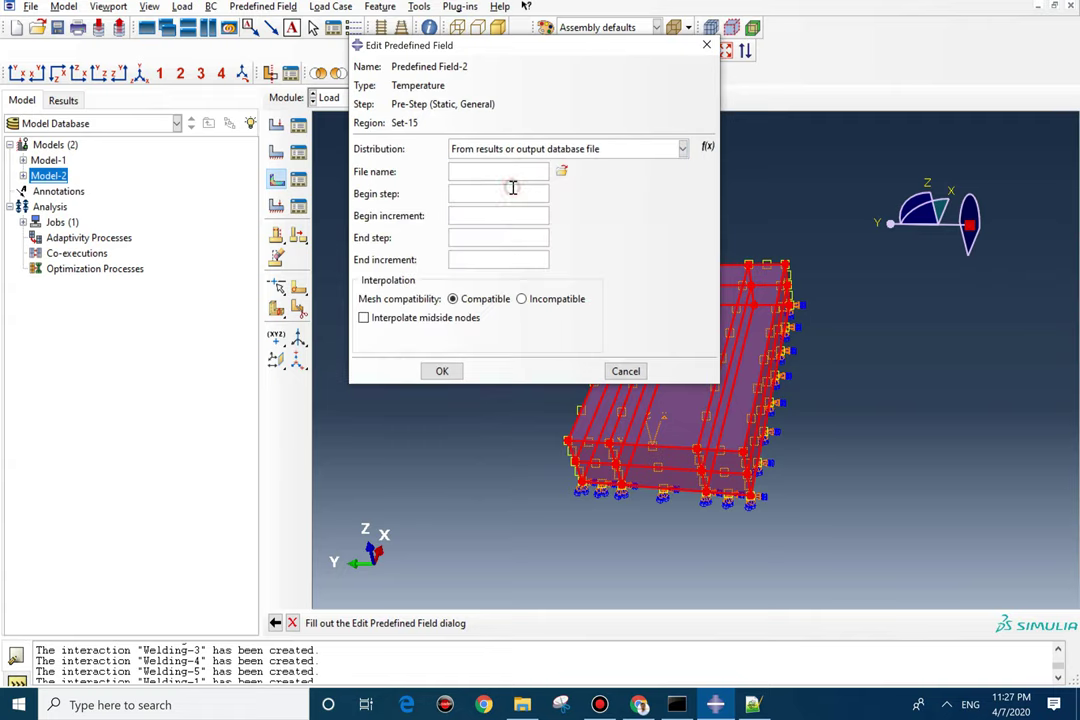
left_click(562, 172)
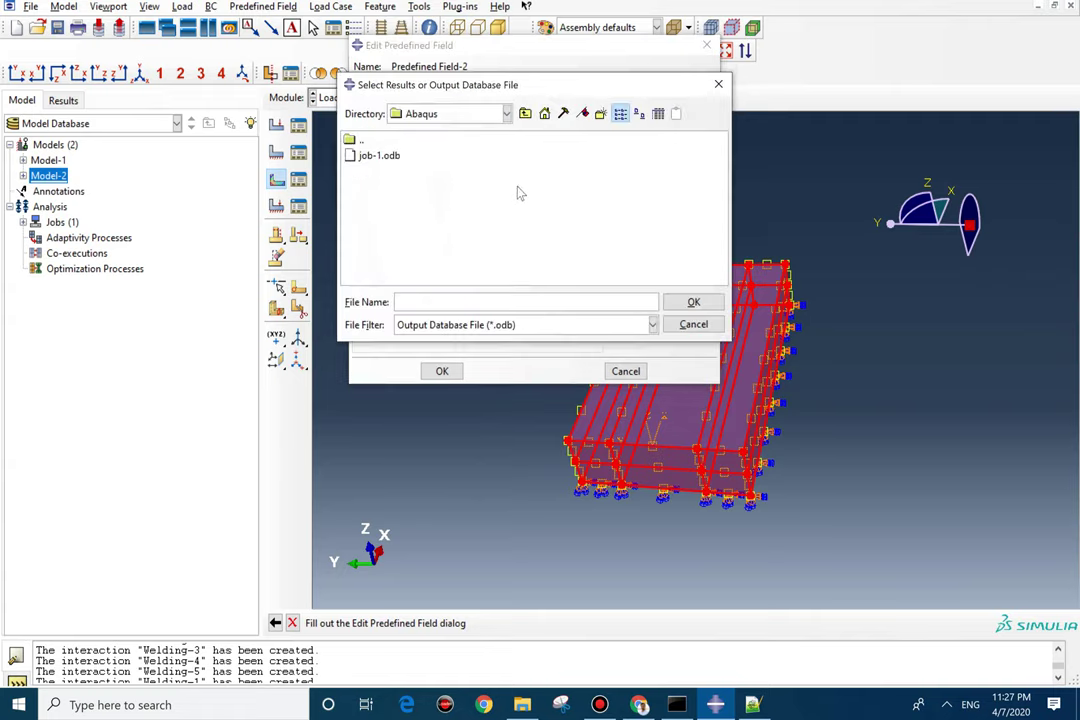
double_click(370, 156)
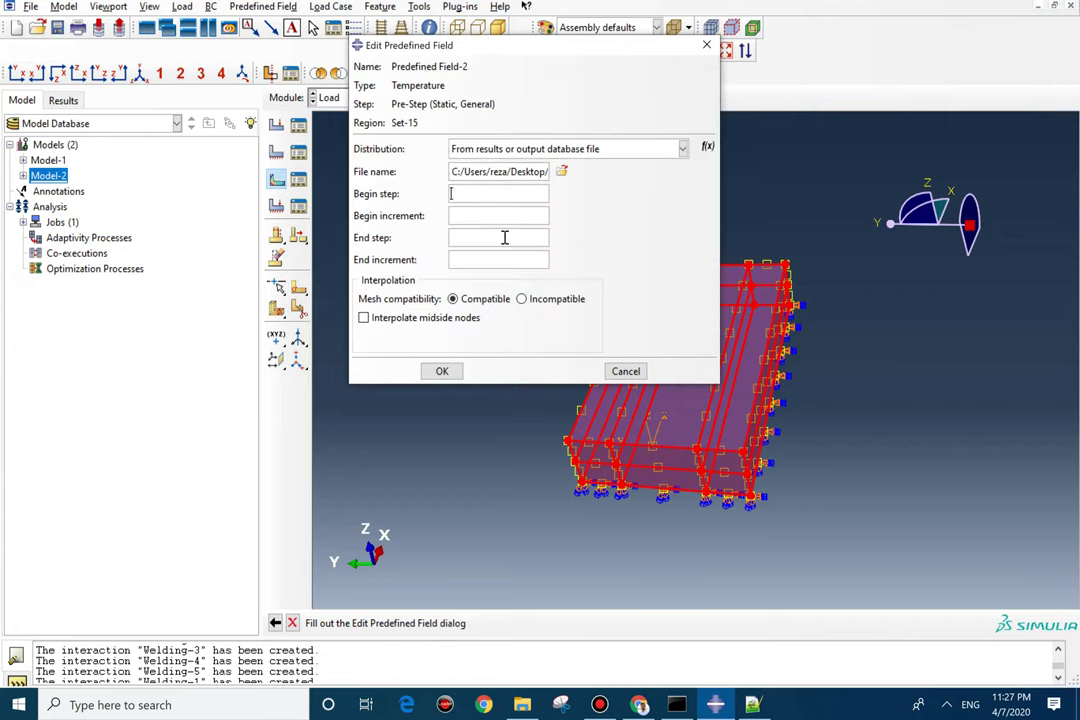
Set begin step, begin increment and end step to 1, enable Interpolate midside nodes, and confirm the field.
type("1")
left_click(475, 218)
type("1")
key("Tab")
left_click(474, 259)
type("1")
key("Tab")
left_click(446, 318)
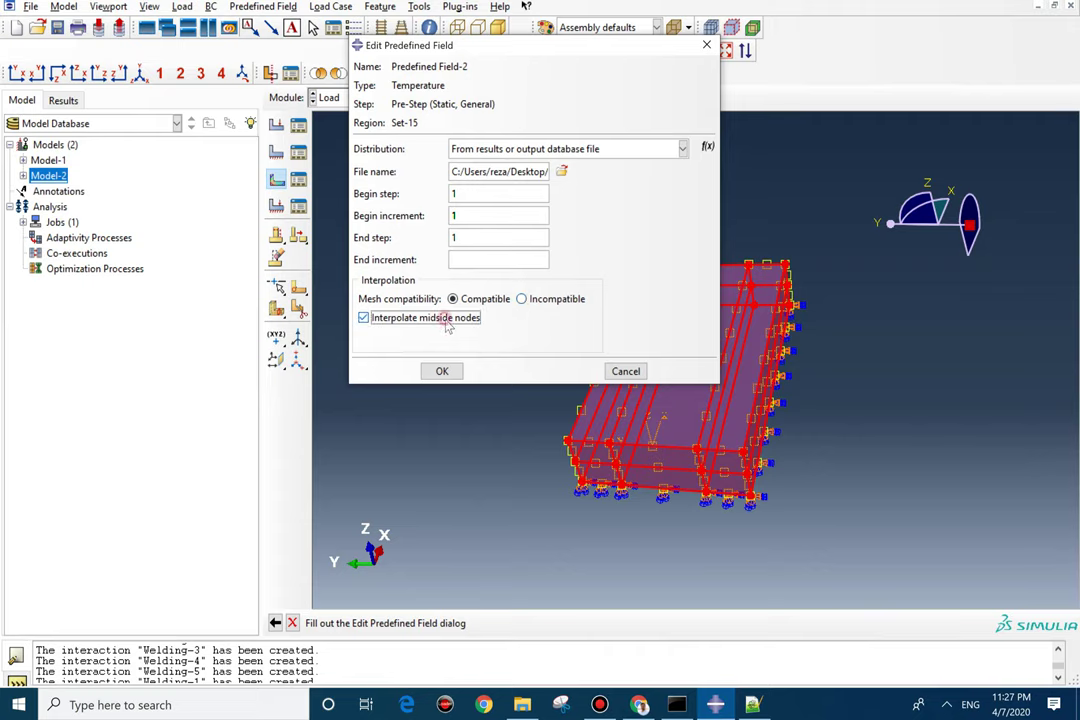
left_click(442, 372)
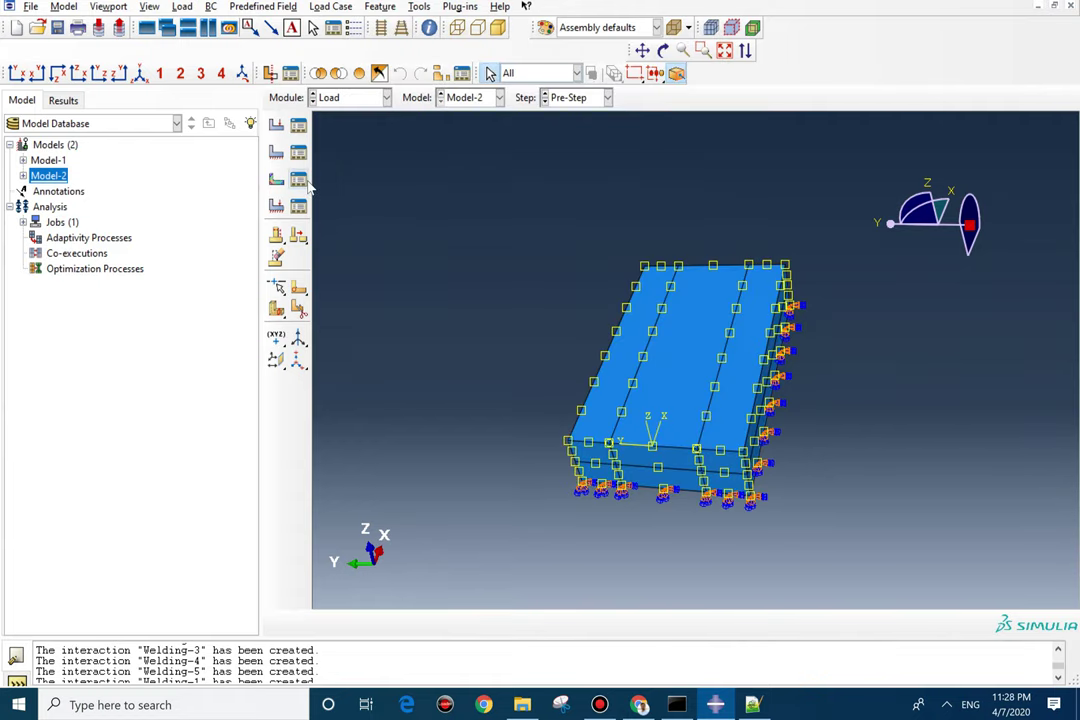
Review Predefined Field-1 in the Predefined Field Manager and suppress this initial temperature field.
left_click(298, 178)
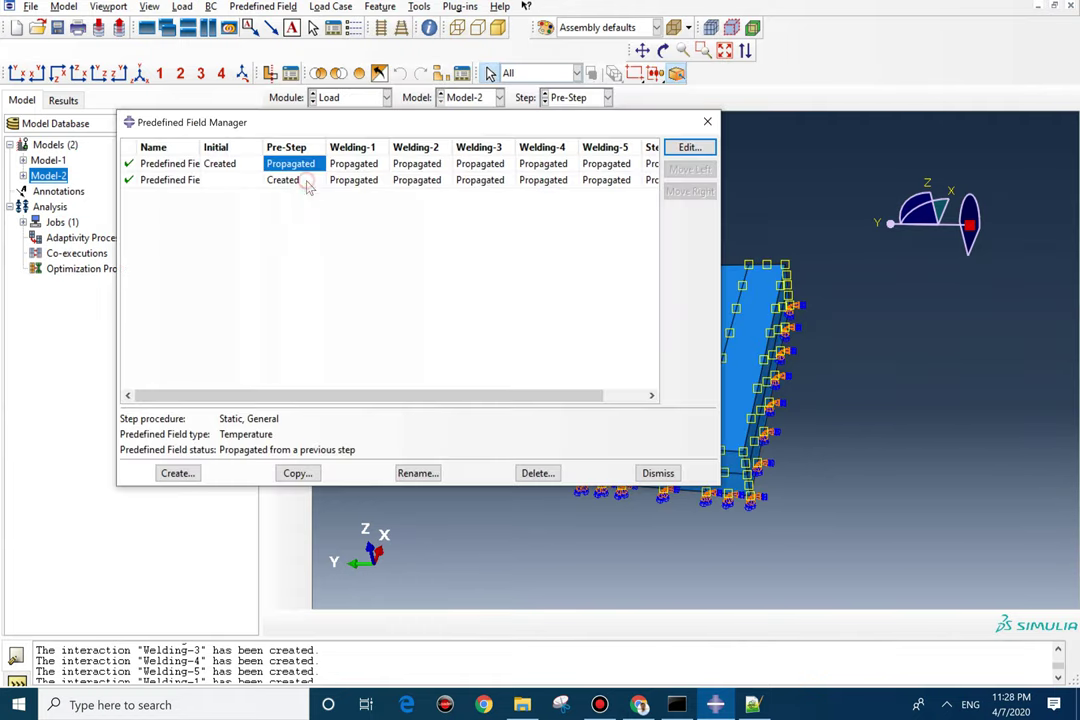
left_click(216, 164)
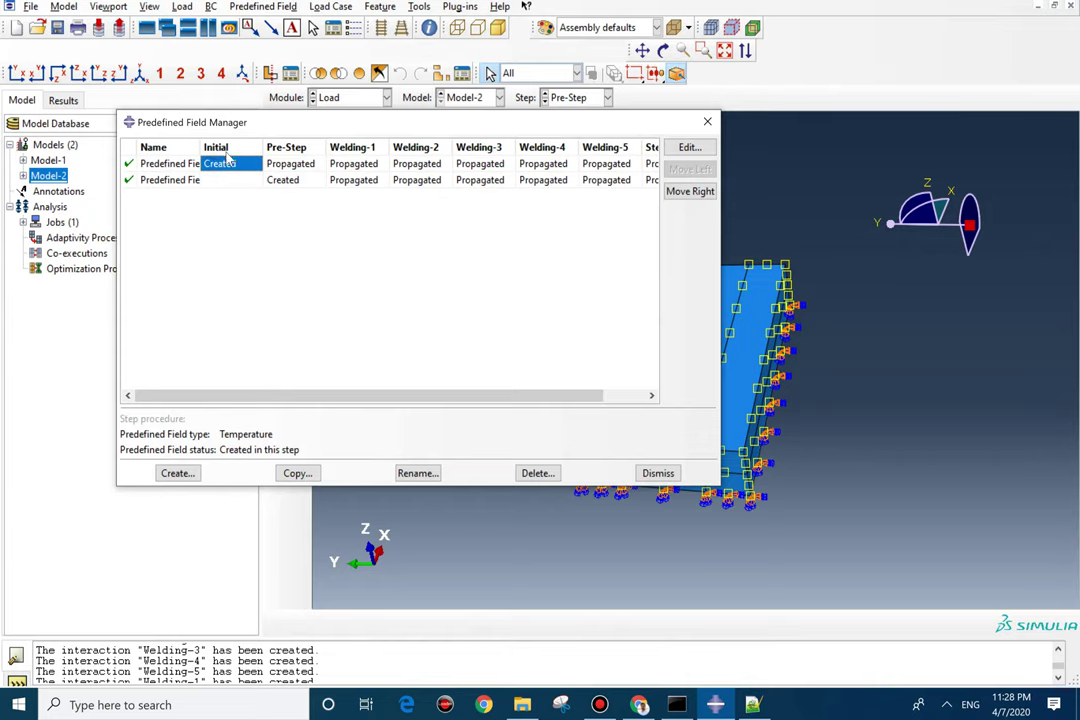
left_click(230, 170)
double_click(230, 170)
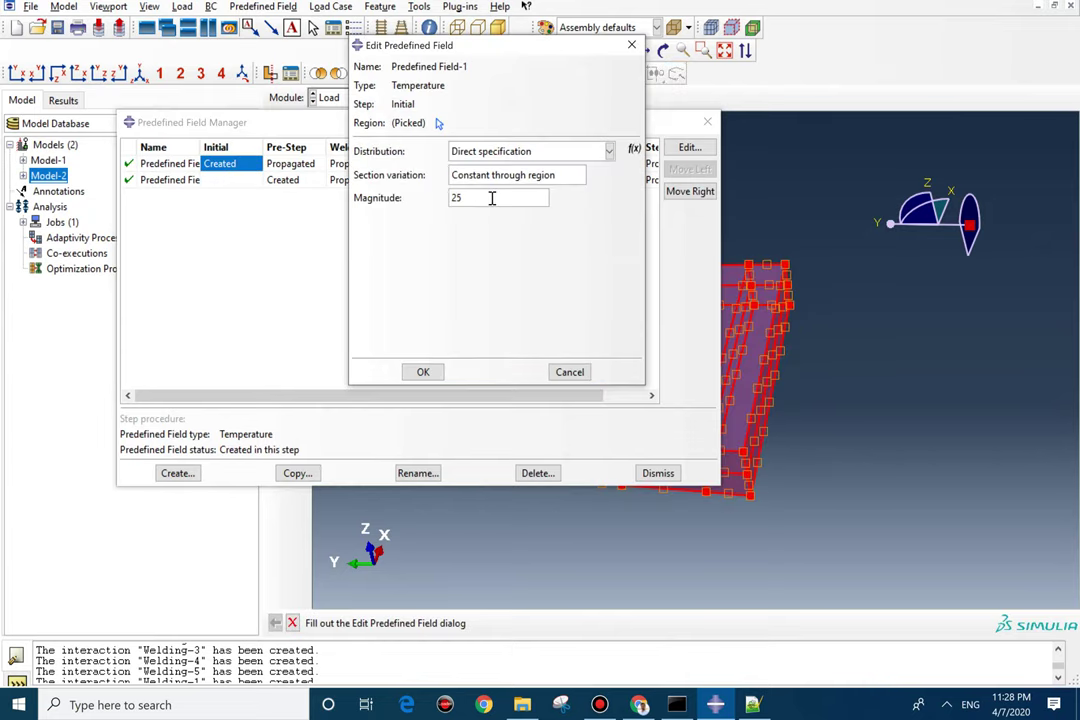
left_click(631, 45)
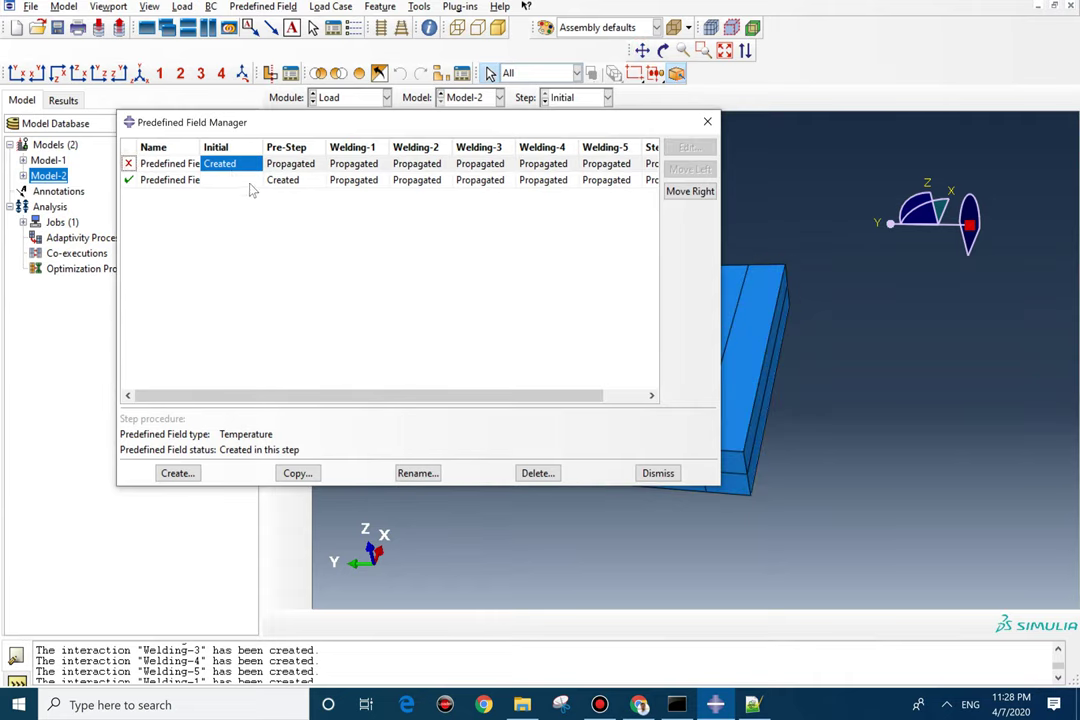
Modify Predefined Field-2 in Welding-1 with begin step 2 and end step 2.
left_click(280, 181)
left_click(343, 184)
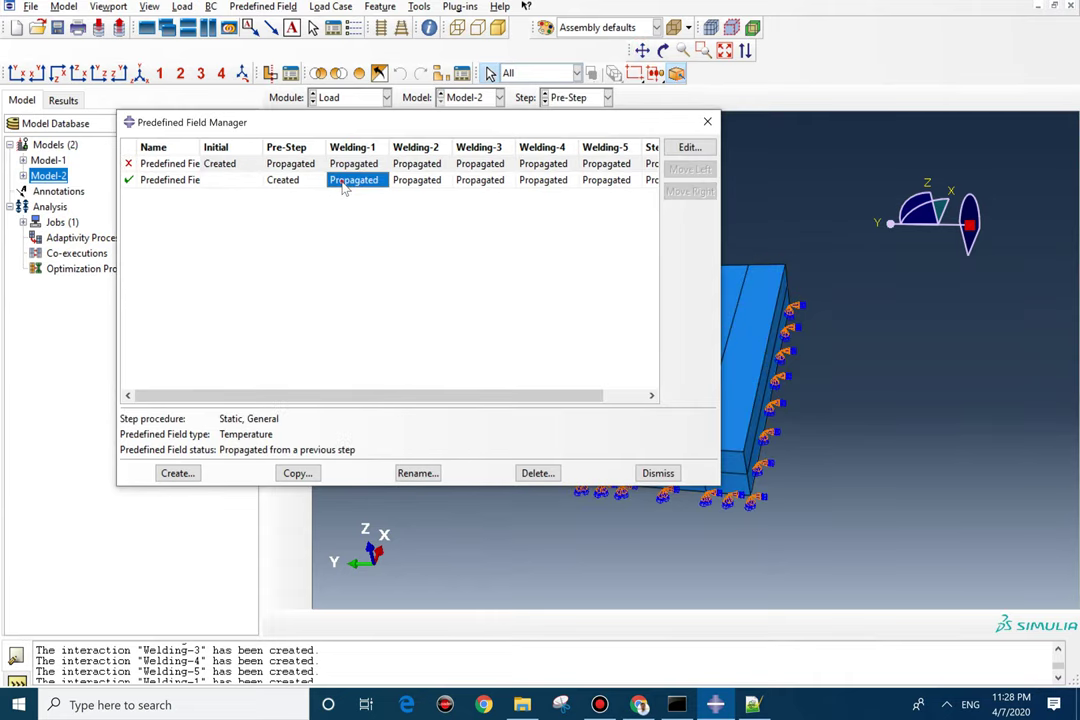
double_click(343, 186)
left_click(447, 150)
left_click(447, 184)
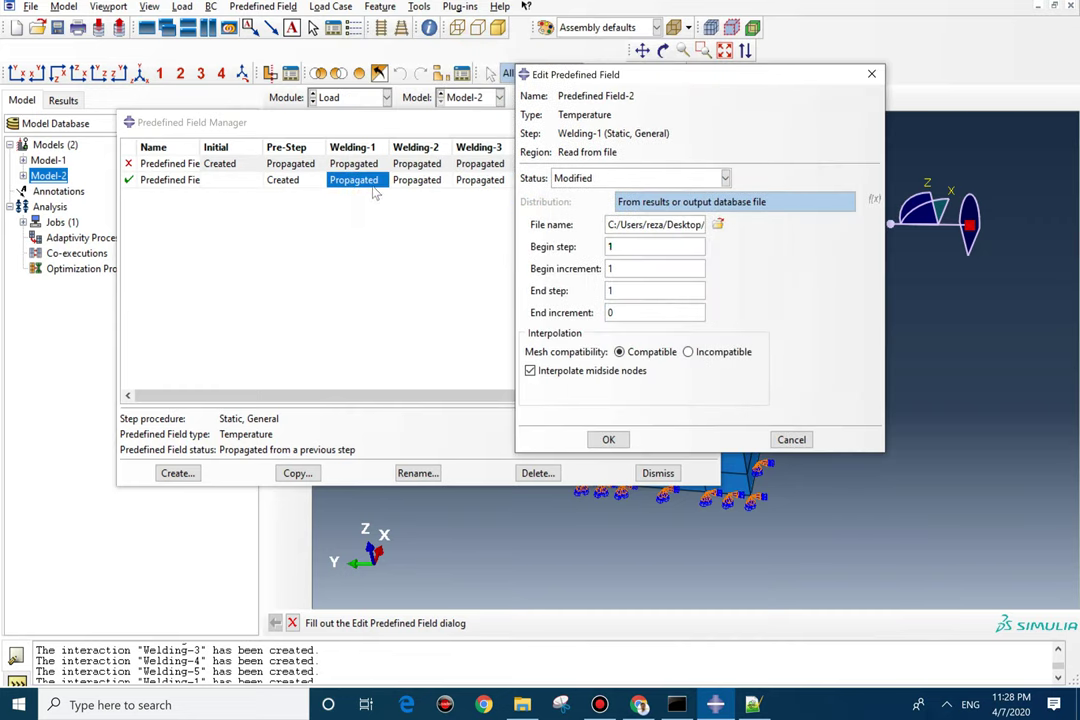
type("2")
double_click(621, 291)
type("2")
left_click(608, 440)
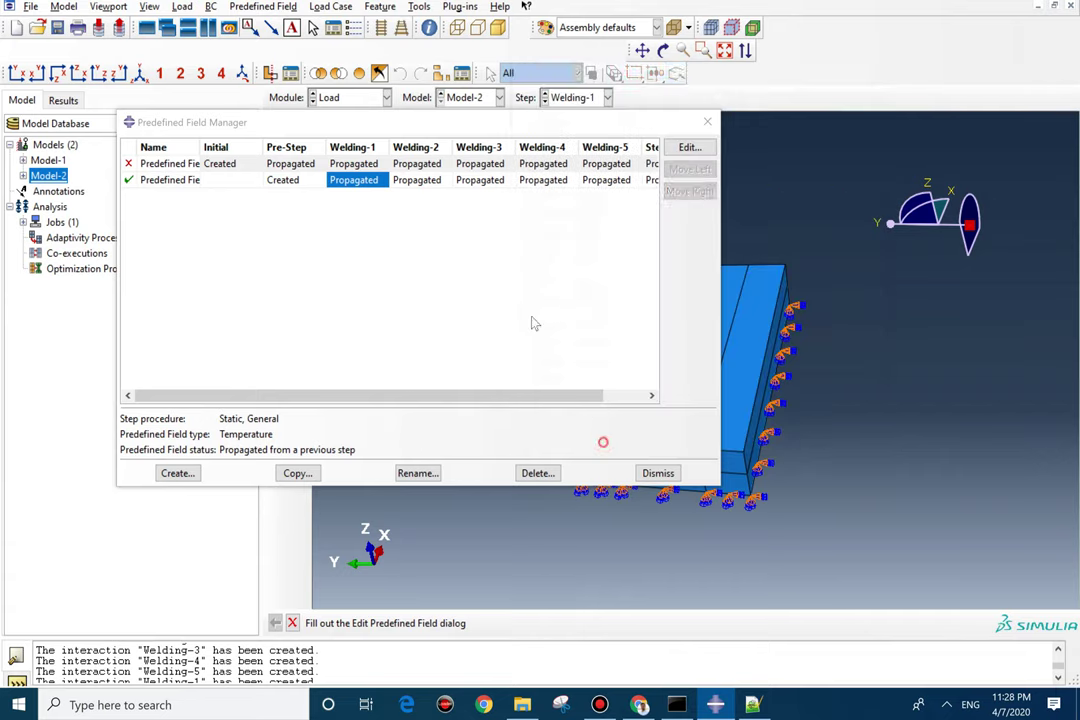
Modify Predefined Field-2 with begin and end step 3 in Welding-2, and begin and end step 4 in Welding-3.
double_click(420, 181)
left_click(597, 178)
left_click(580, 212)
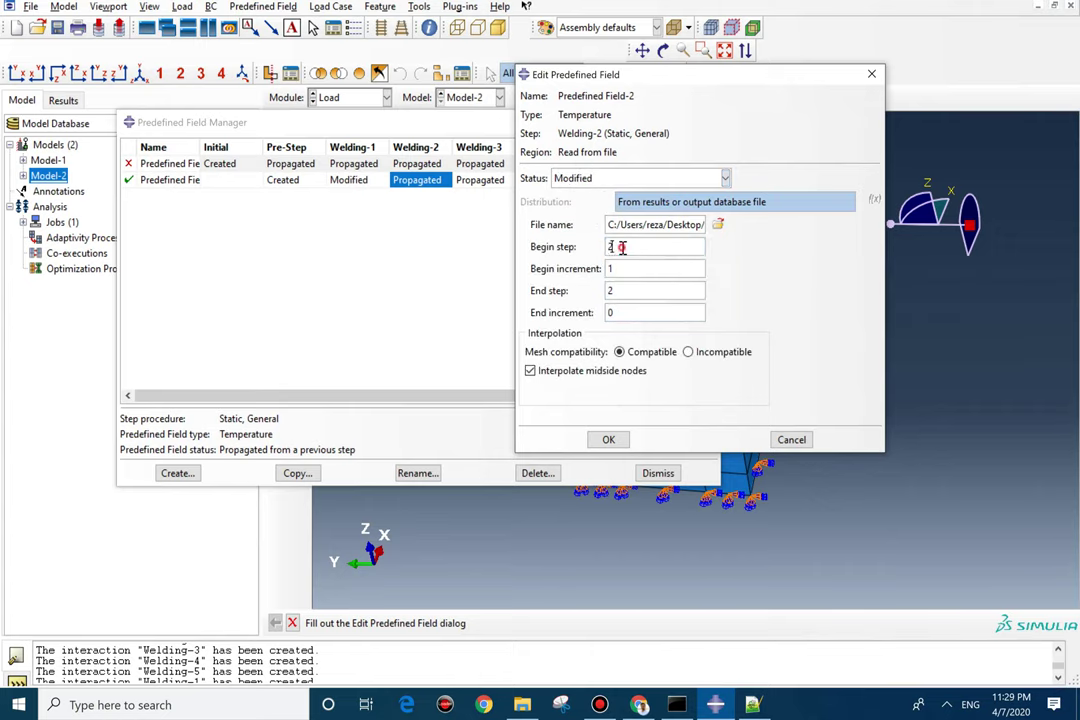
type("33")
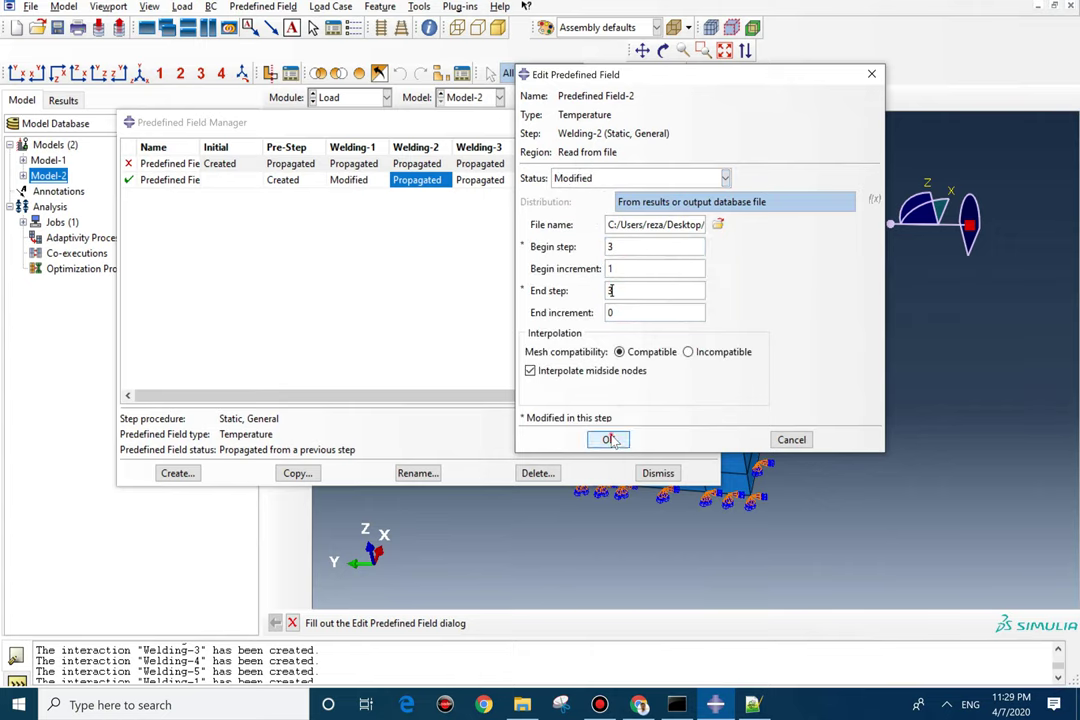
left_click(609, 439)
double_click(505, 192)
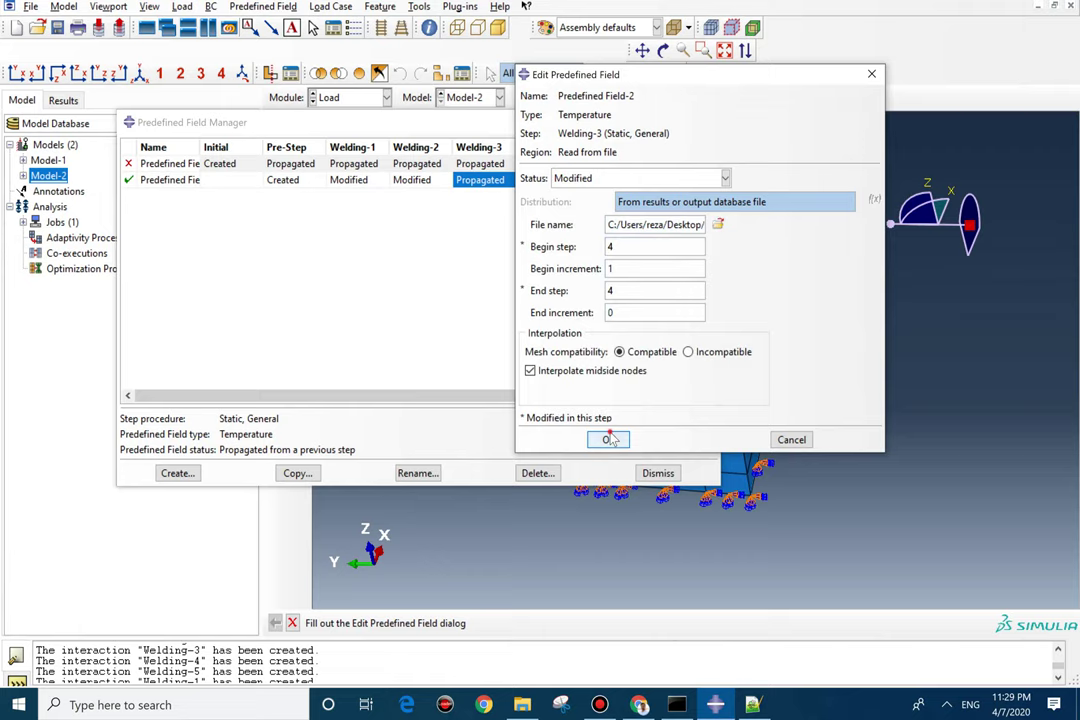
left_click(610, 438)
Modify Predefined Field-2 in Welding-4 and Welding-5, and close the Predefined Field Manager.
double_click(540, 186)
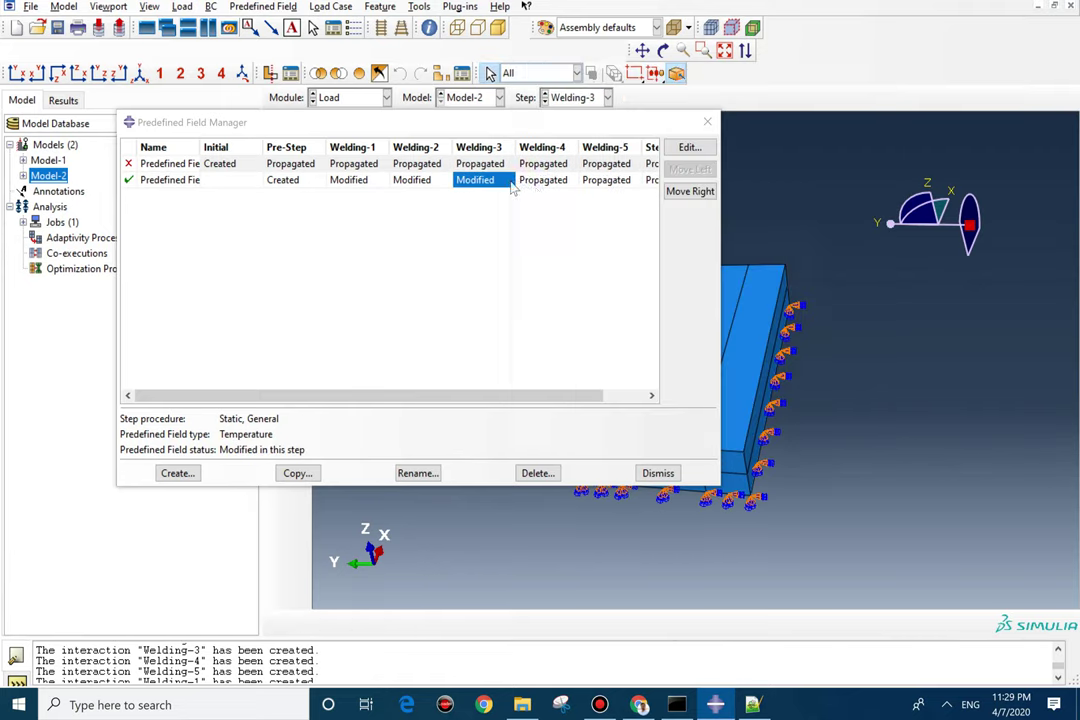
double_click(540, 186)
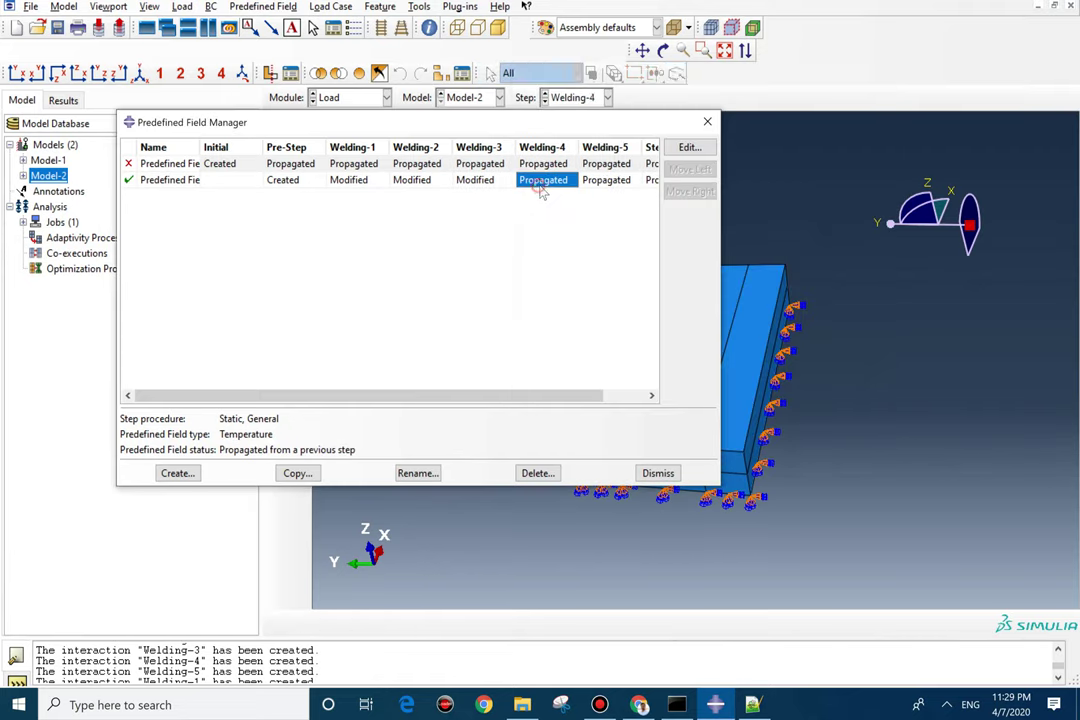
left_click(590, 177)
left_click(590, 212)
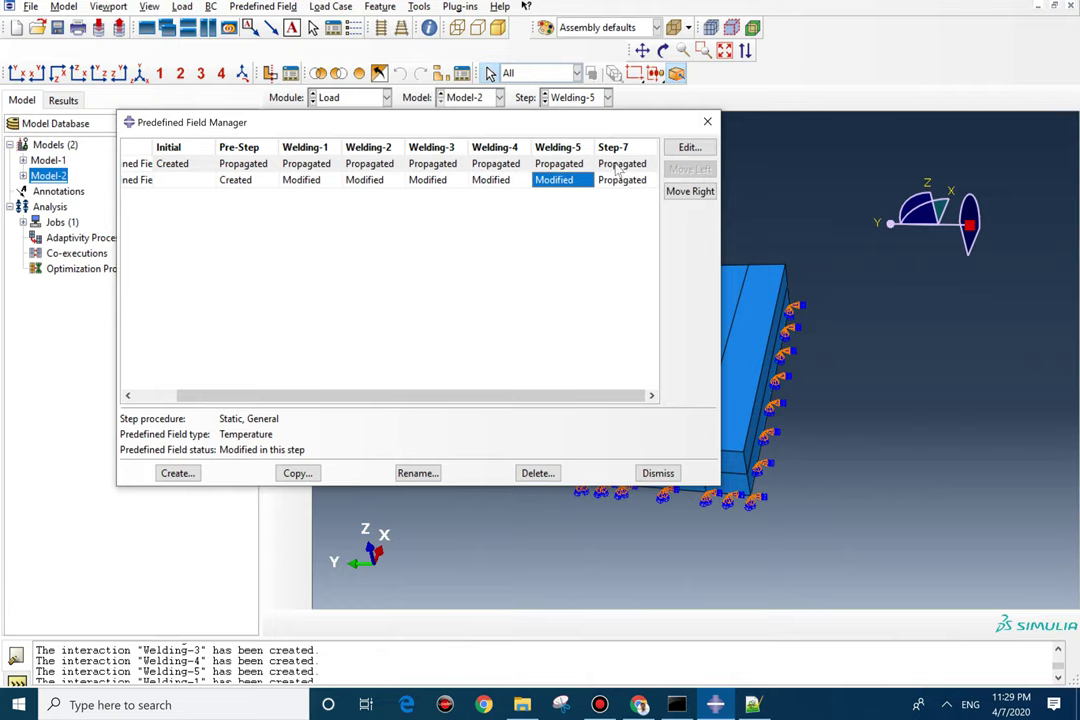
left_click(708, 125)
Switch to the Mesh module and change the meshing object from the assembly to the part.
left_click(351, 94)
left_click(332, 208)
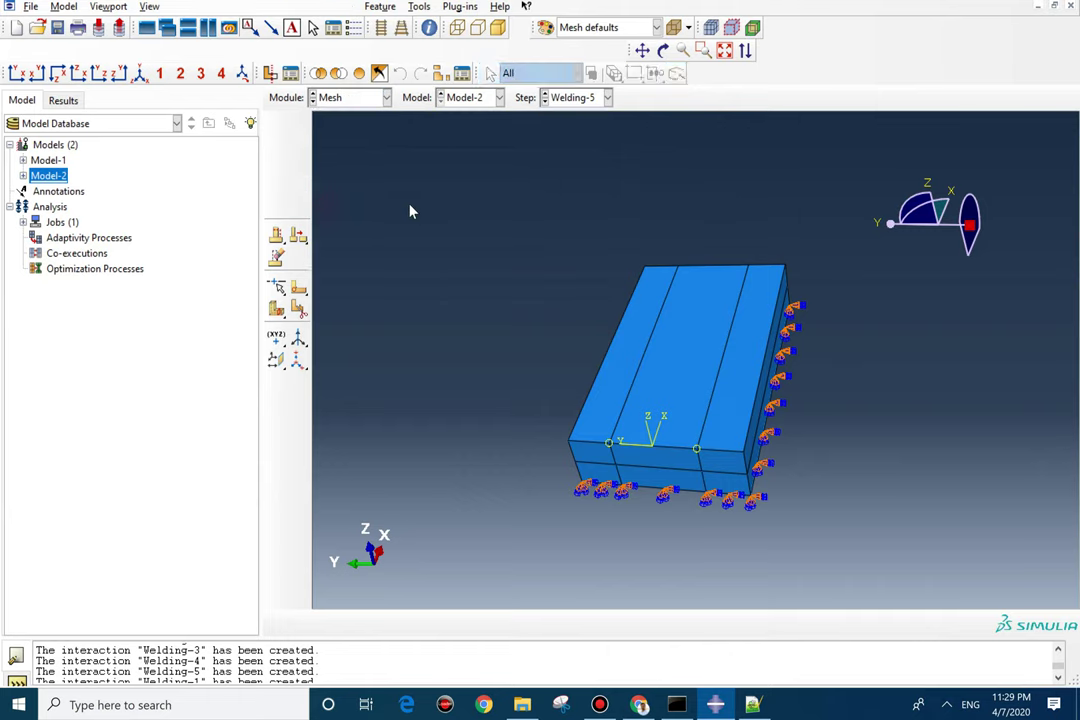
left_click(276, 193)
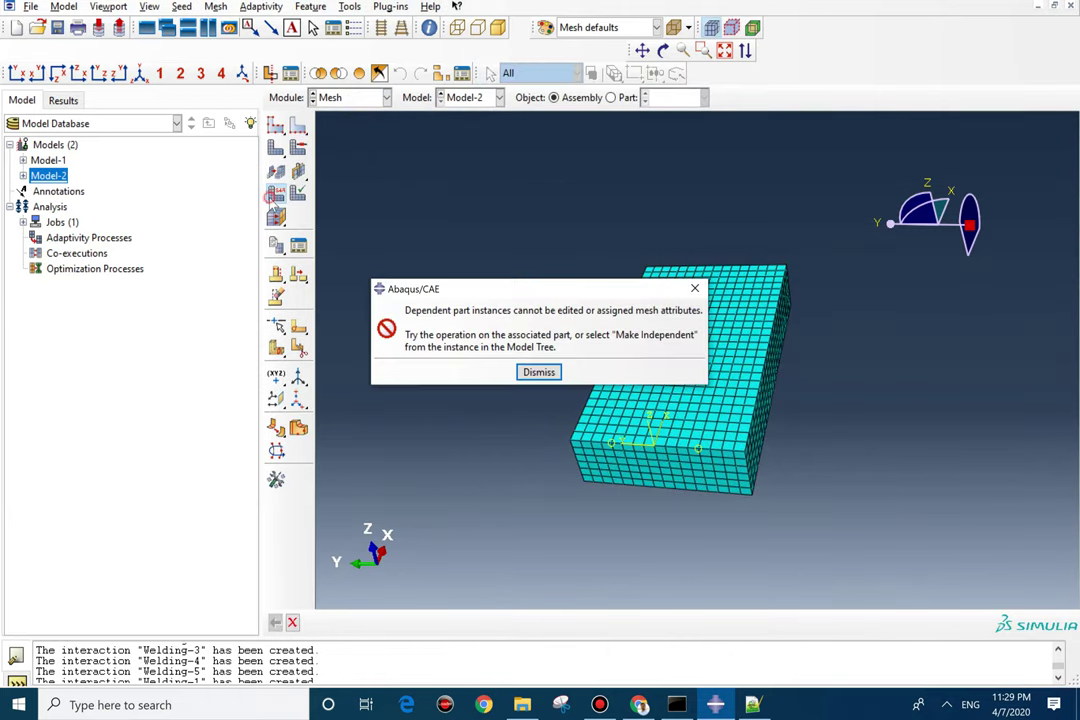
left_click(539, 376)
left_click(610, 98)
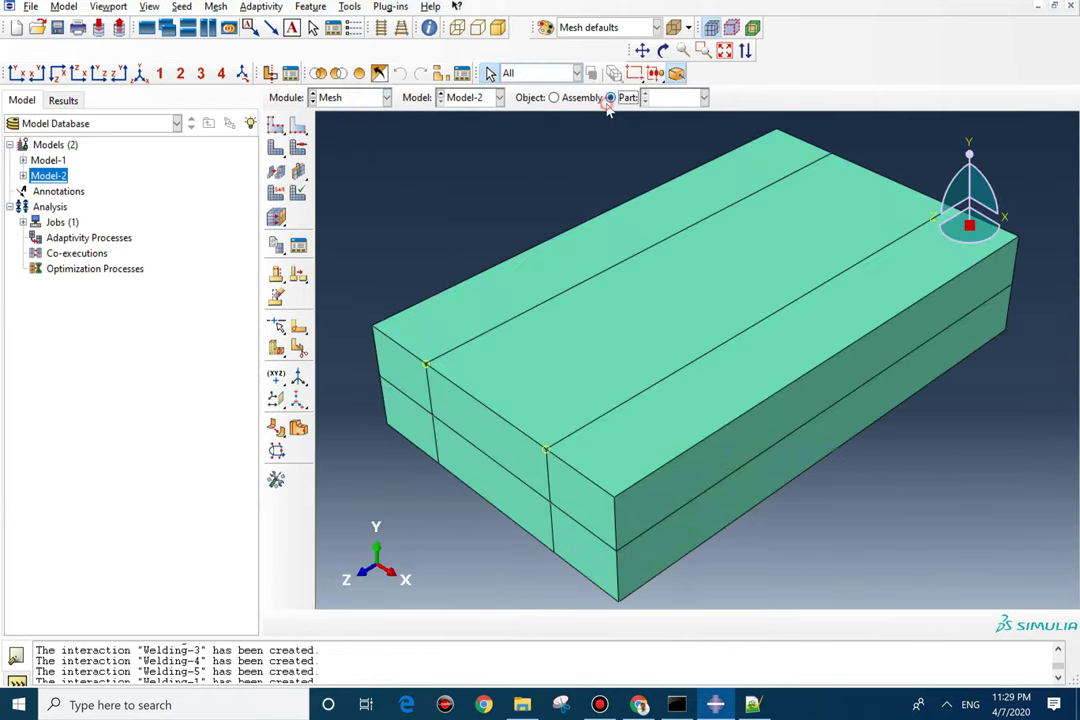
Assign linear 3D Stress hex elements to the whole part, with reduced integration disabled.
left_click(272, 195)
scroll(620, 350, "down", 3)
left_click_drag(789, 206, 458, 443)
middle_click(458, 443)
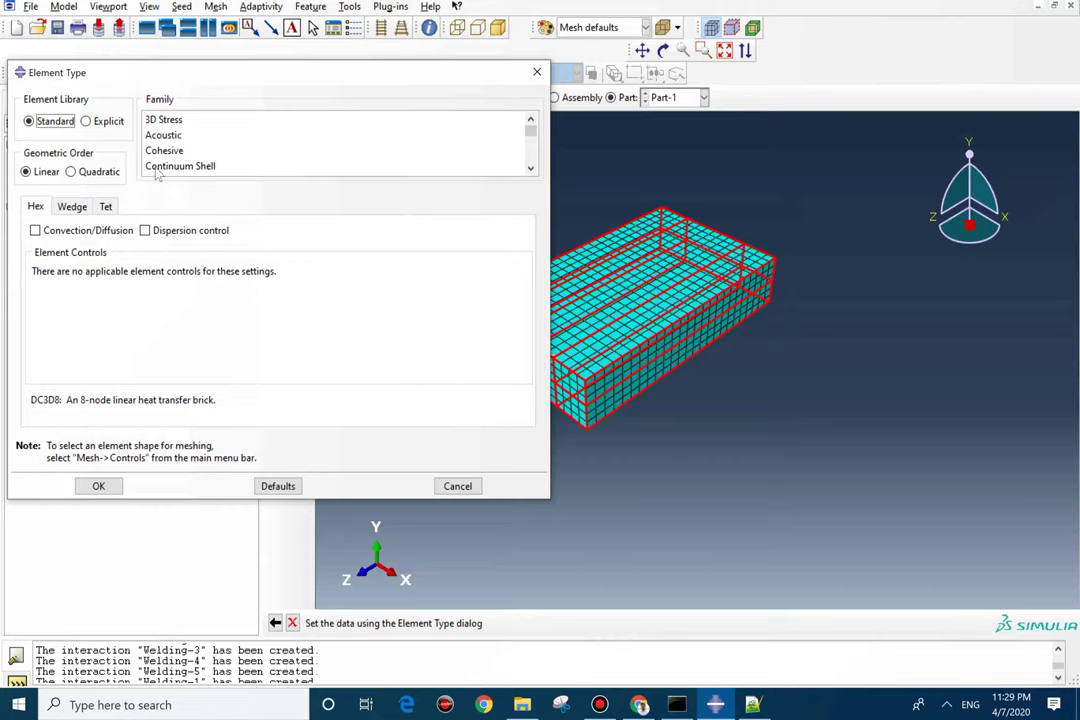
left_click(152, 118)
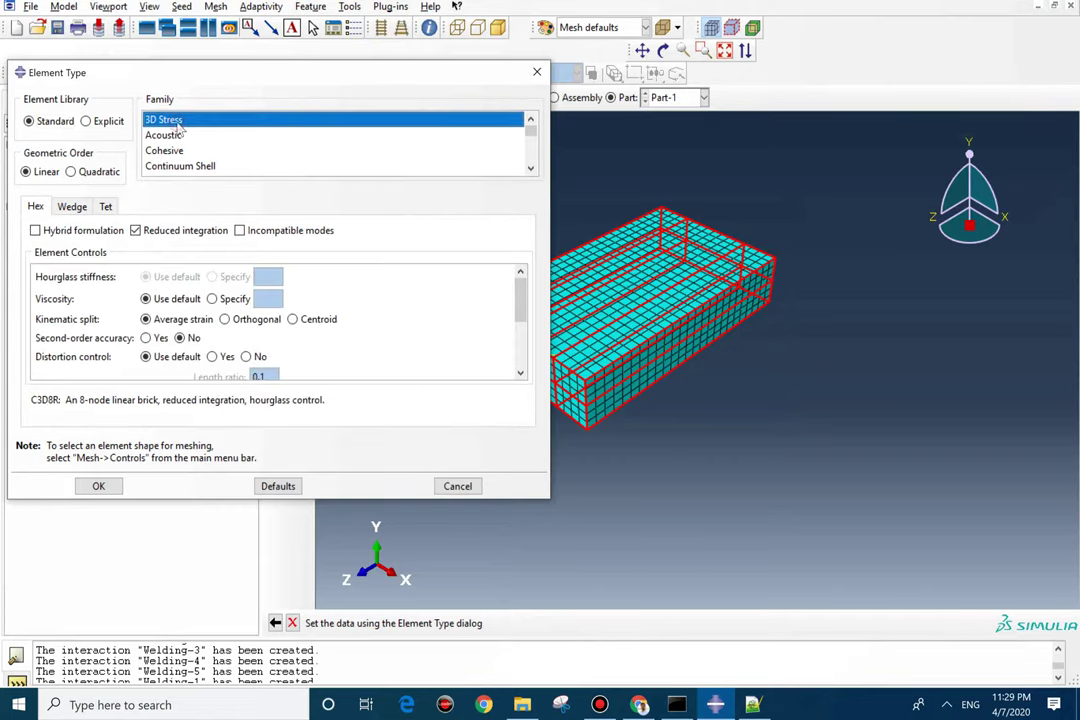
left_click(142, 233)
scroll(150, 330, "down", 5)
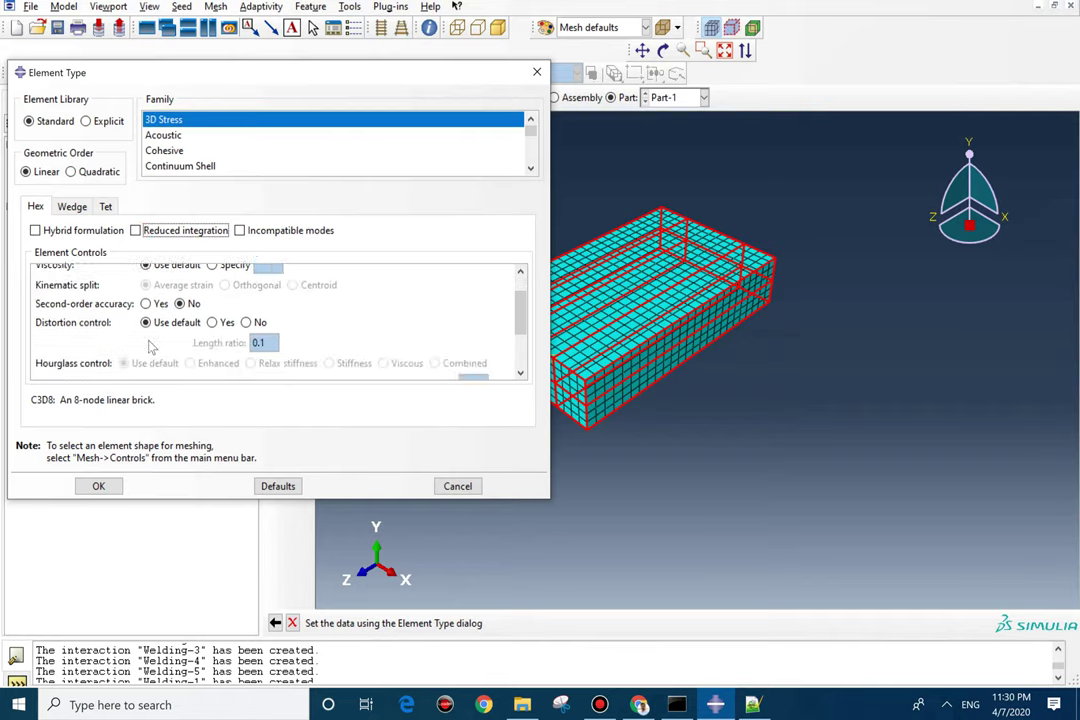
scroll(150, 345, "down", 1)
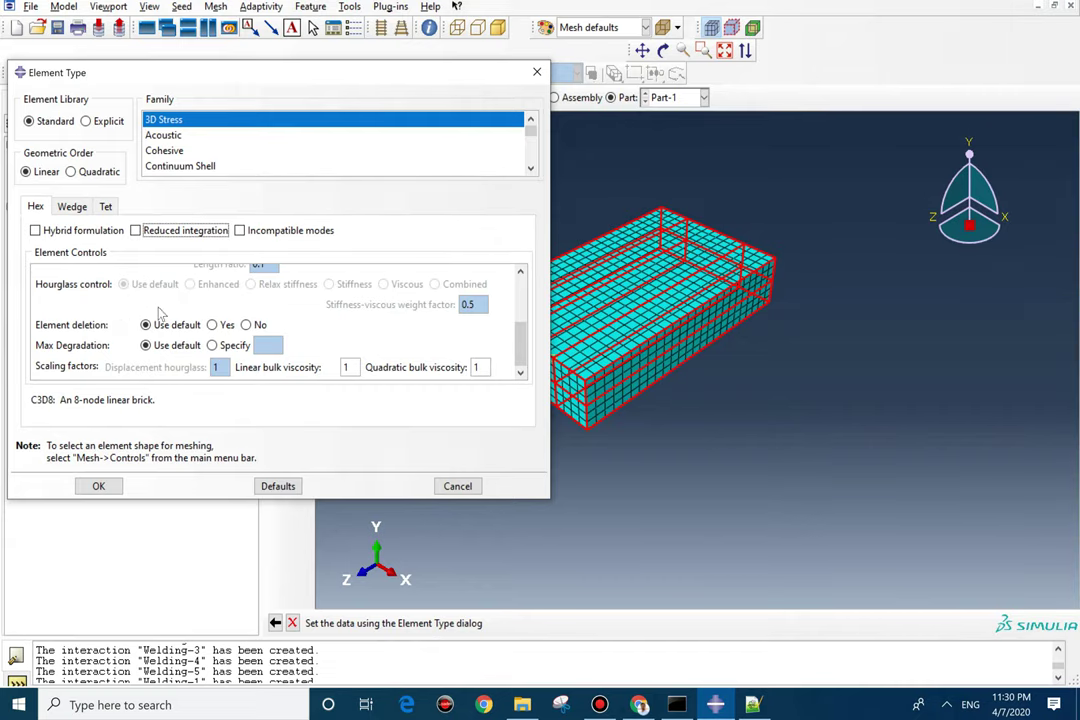
left_click(97, 485)
key("Escape")
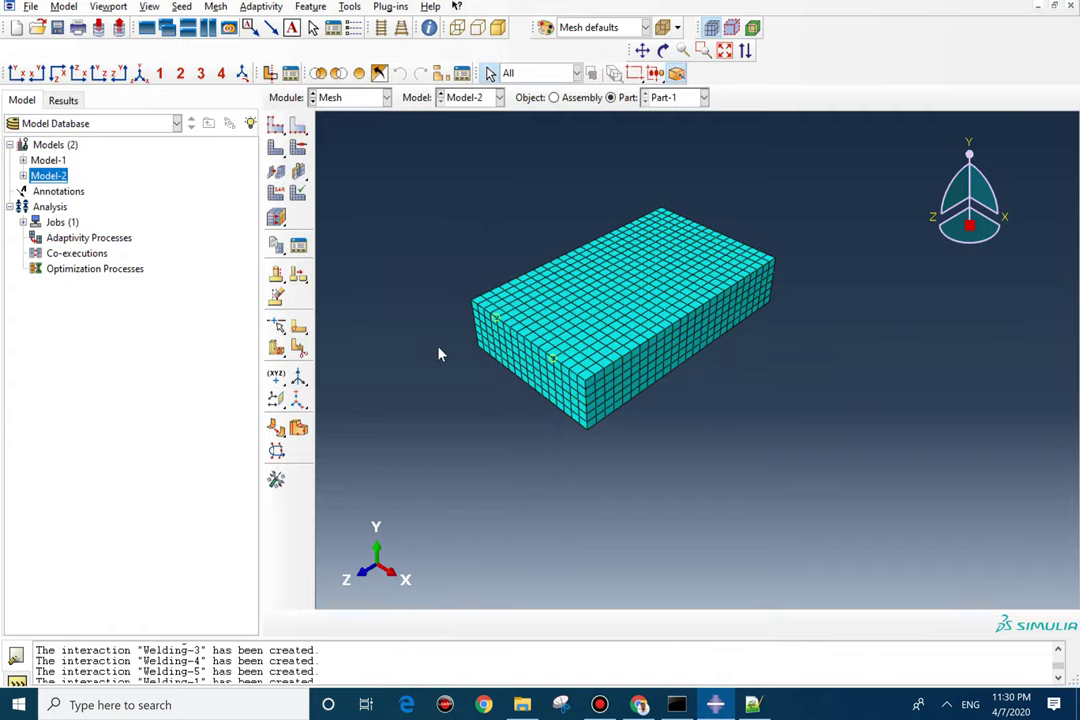
Switch to the Job module and create Job-2 for Model-2 as a full analysis with default settings.
left_click(384, 97)
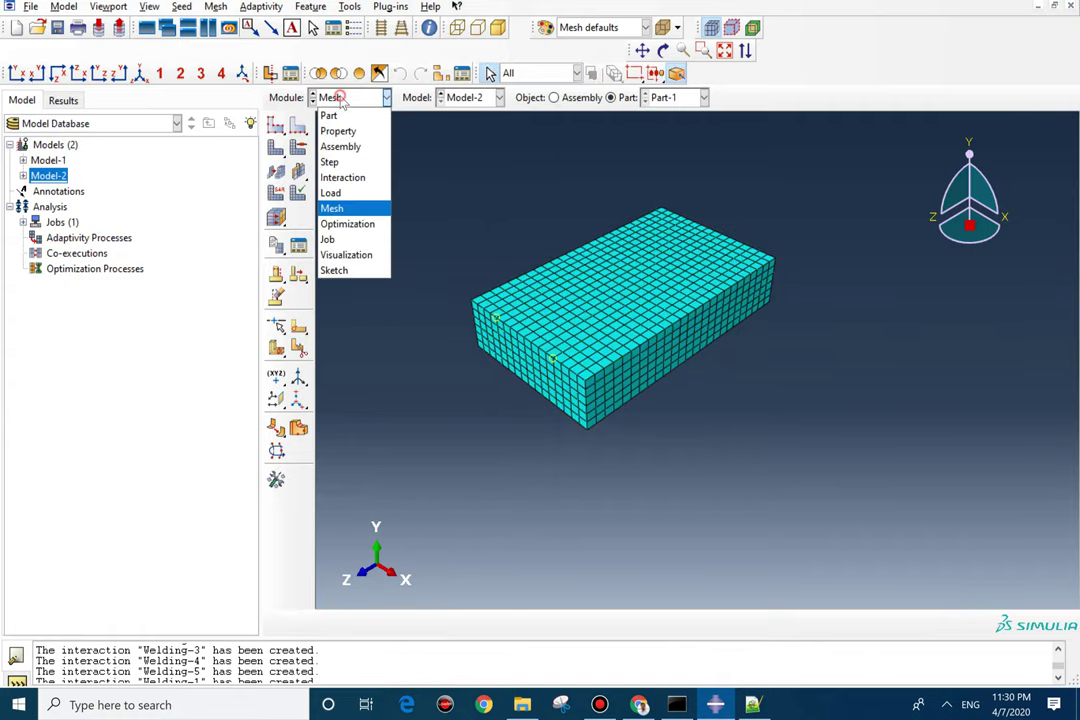
left_click(328, 240)
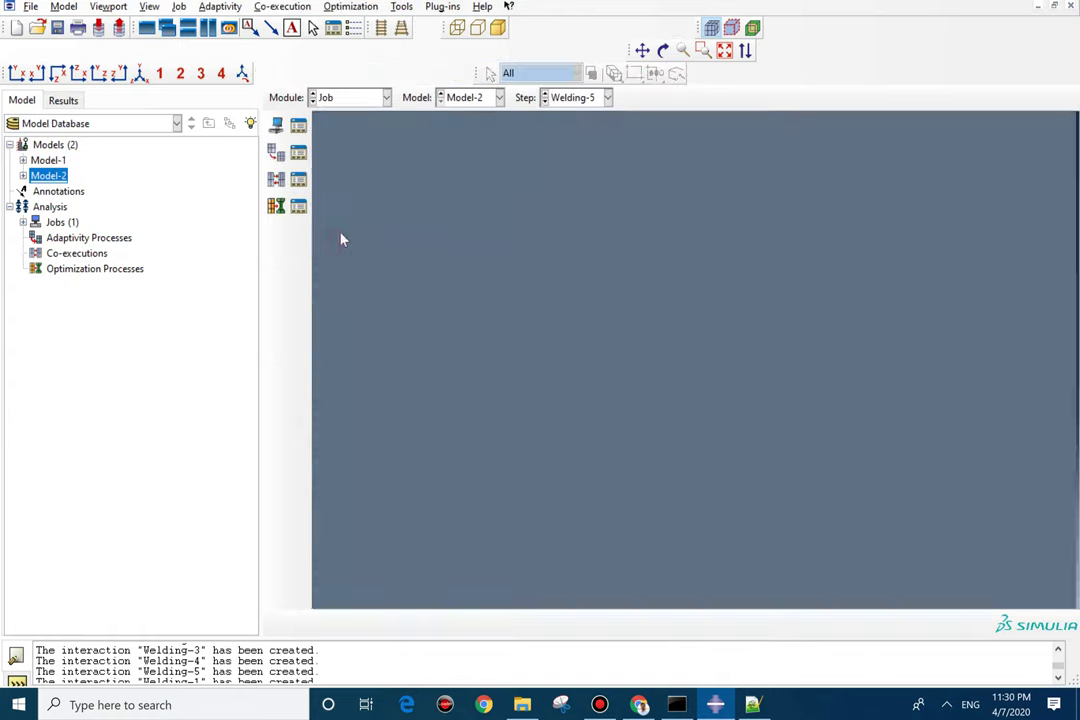
double_click(62, 222)
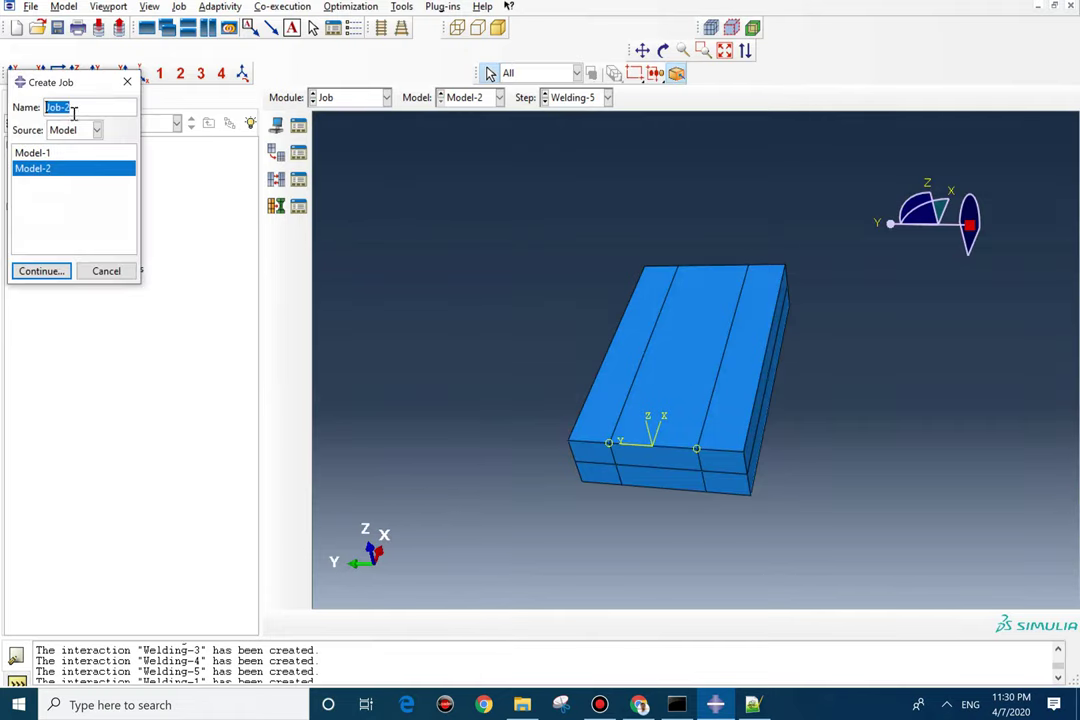
left_click(42, 271)
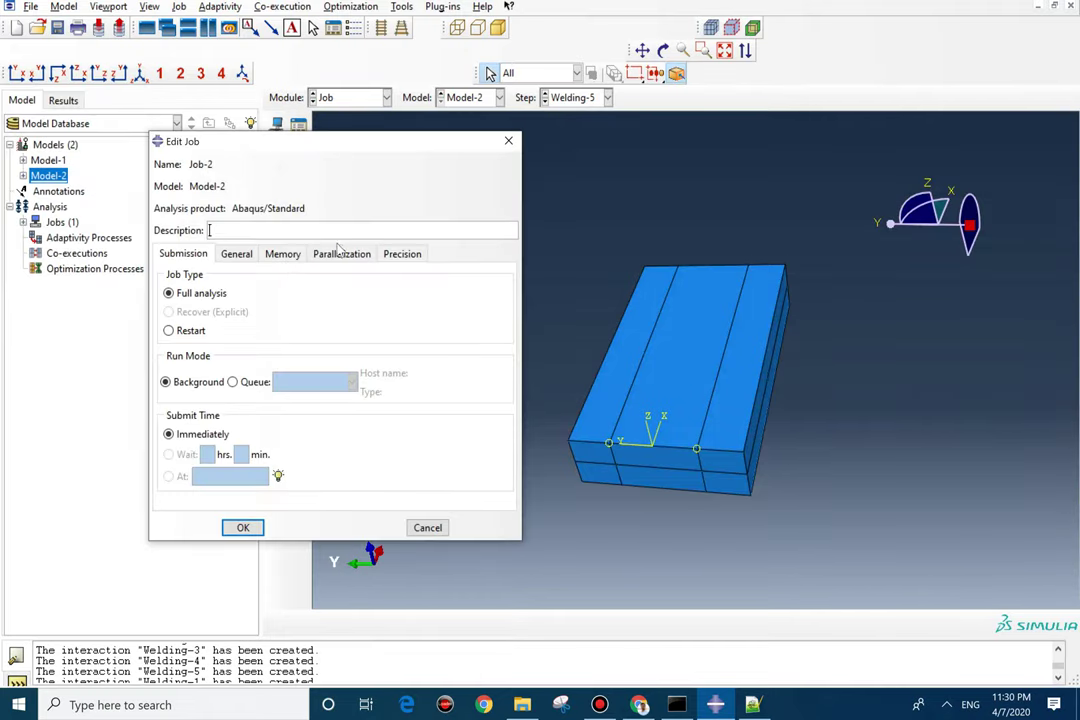
left_click(242, 527)
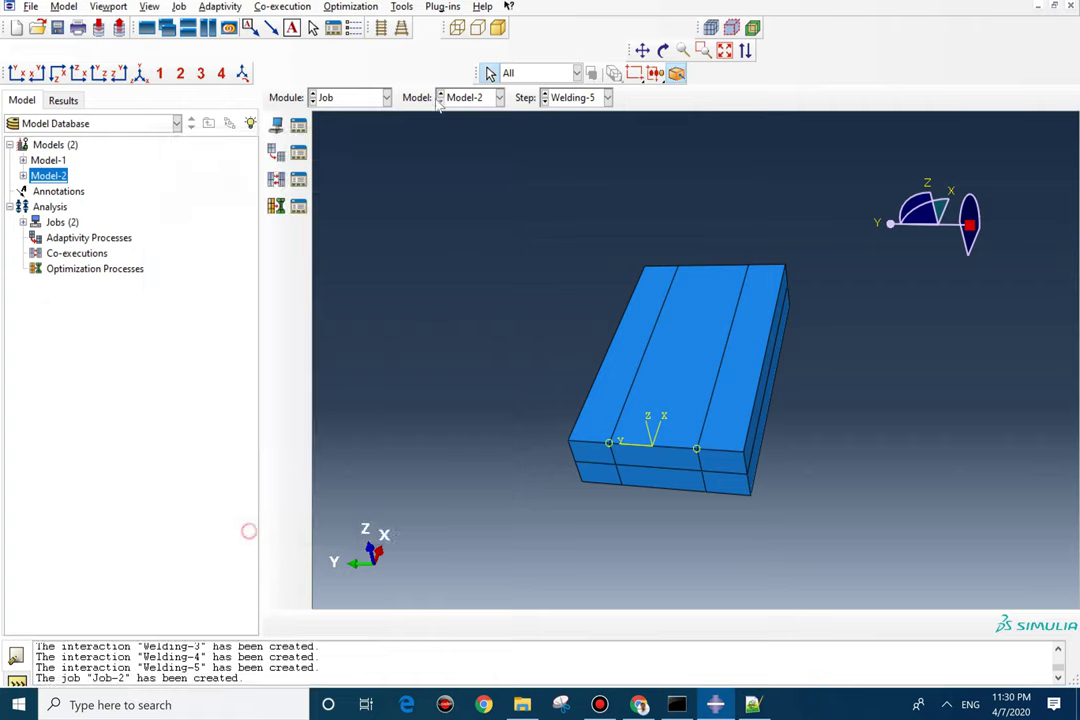
Submit Job-2 from the Job Manager, agreeing to continue without history output requests.
left_click(298, 124)
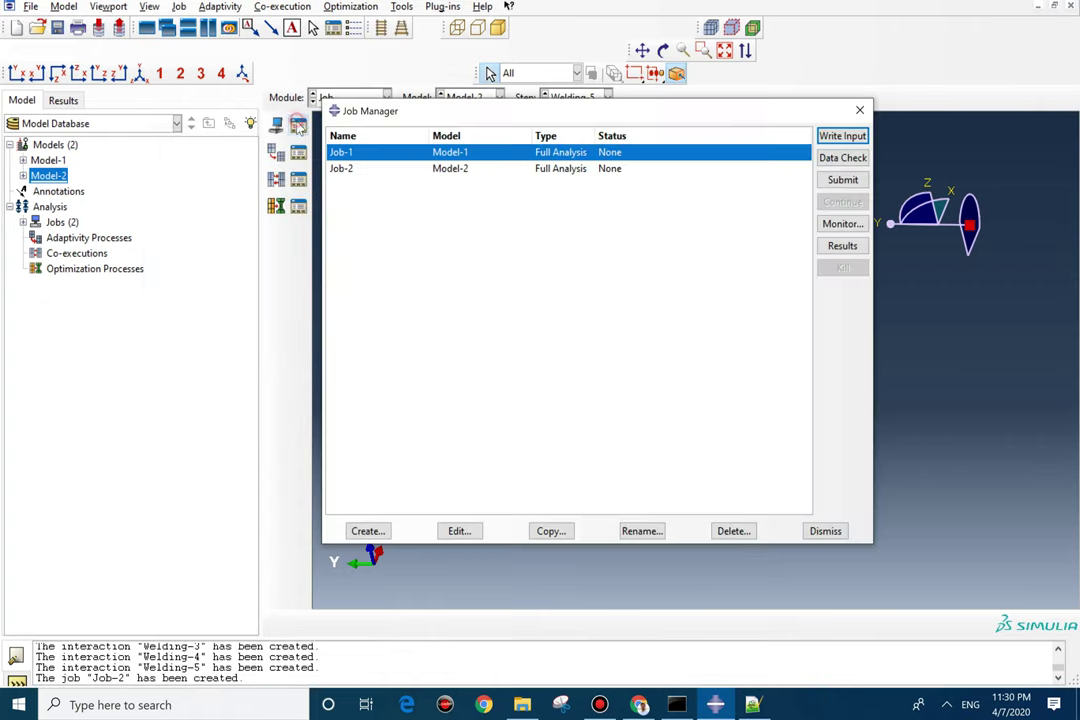
left_click(598, 170)
left_click(842, 180)
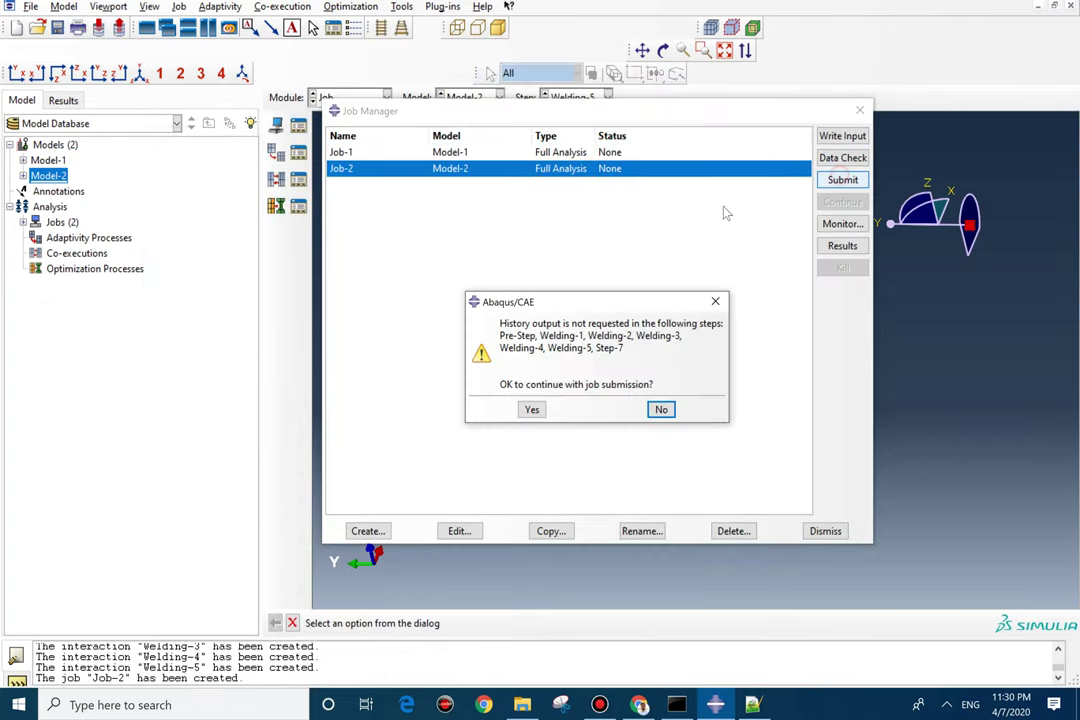
left_click(532, 410)
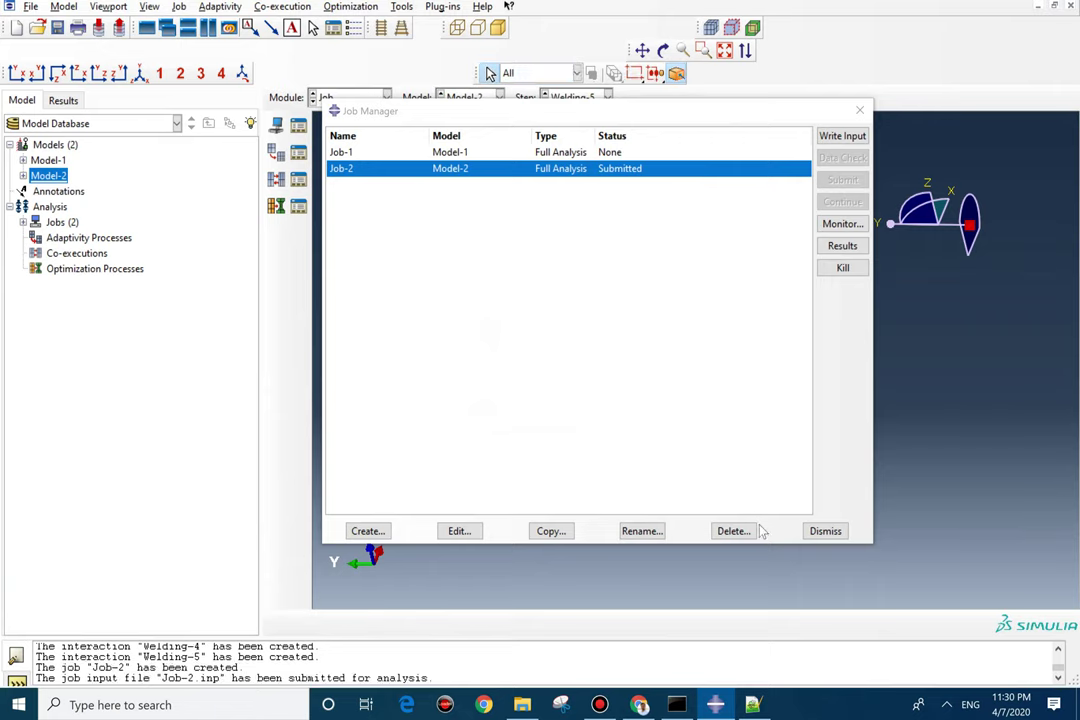
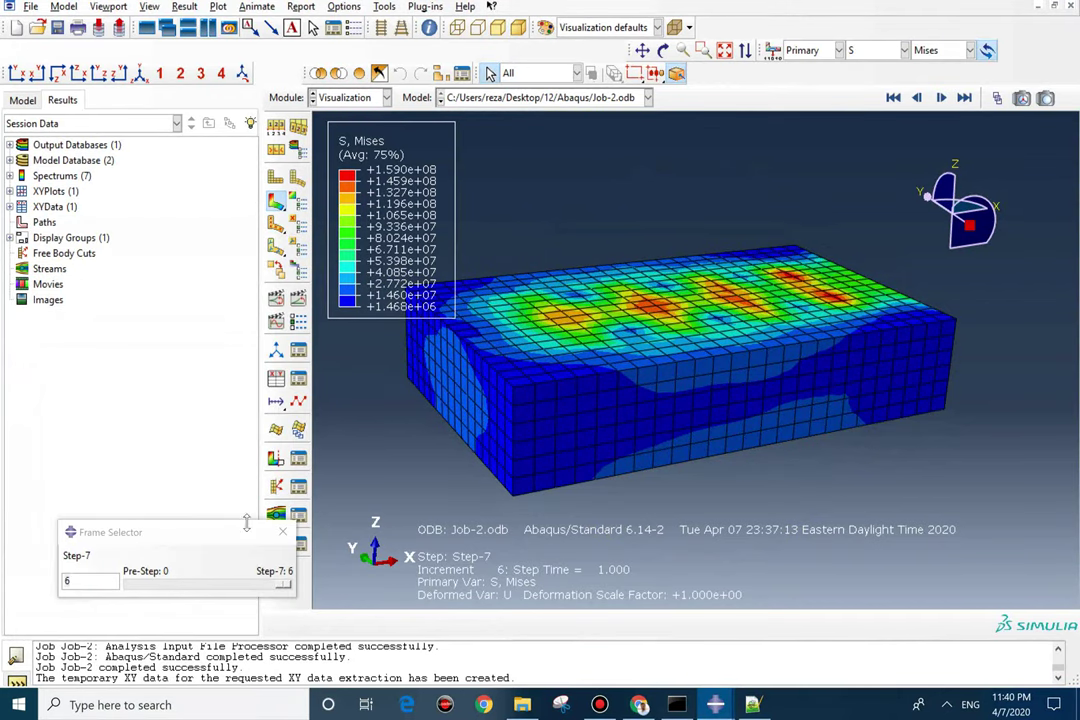
Scrub through the frames of the Mises stress and NT11 temperature contours, ending on Mises stress at Step-7 frame 6.
mouse_move(284, 584)
left_mouse_down()
mouse_move(103, 585)
mouse_move(290, 586)
left_mouse_up()
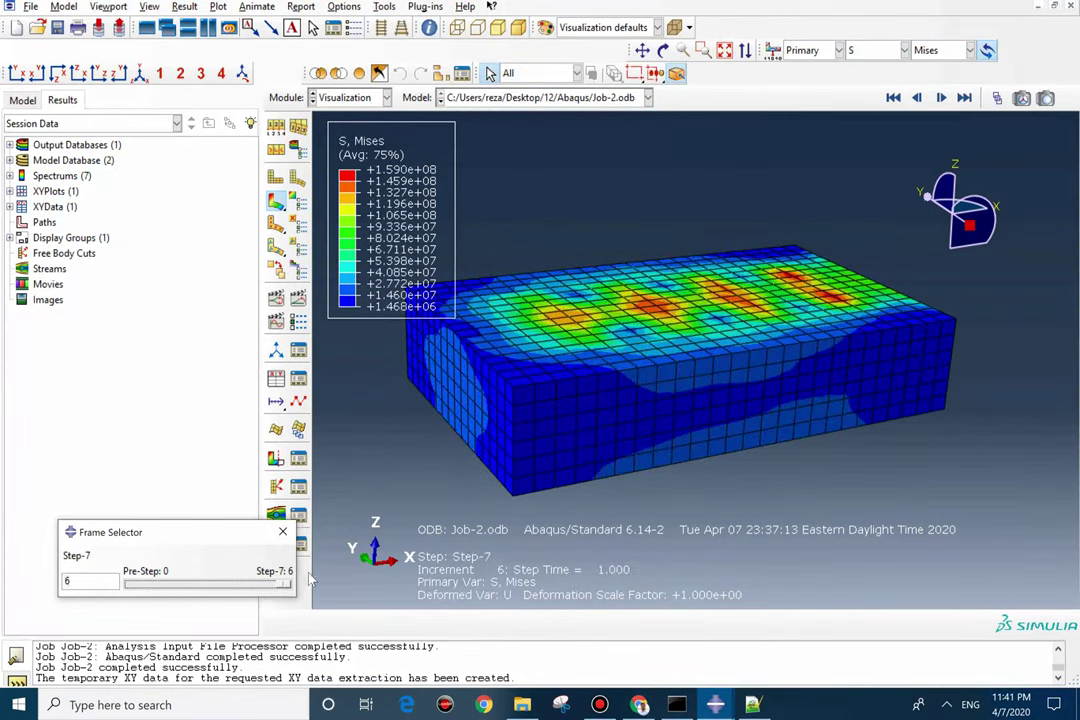
left_click(868, 50)
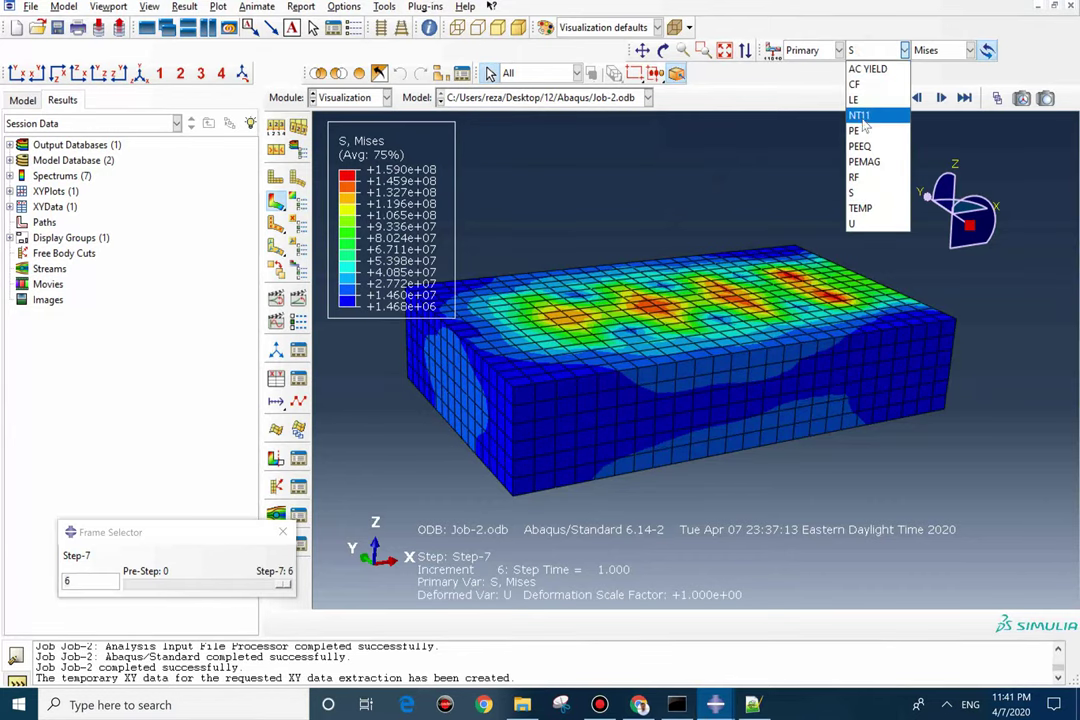
left_click(858, 115)
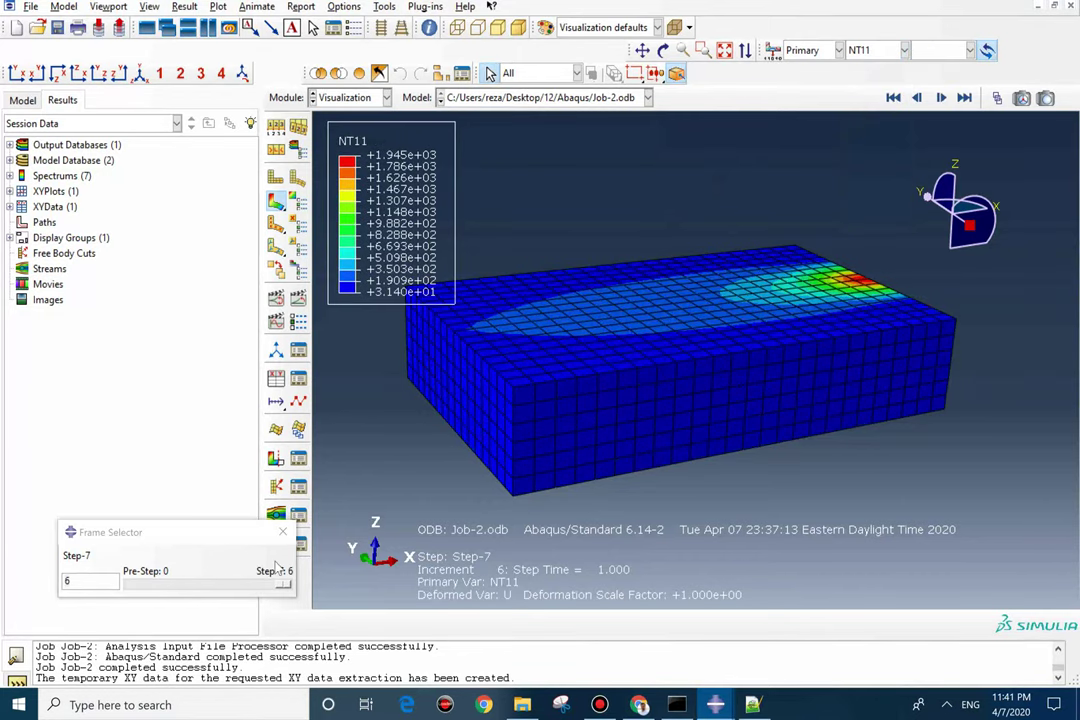
mouse_move(284, 584)
left_mouse_down()
mouse_move(128, 588)
mouse_move(288, 582)
left_mouse_up()
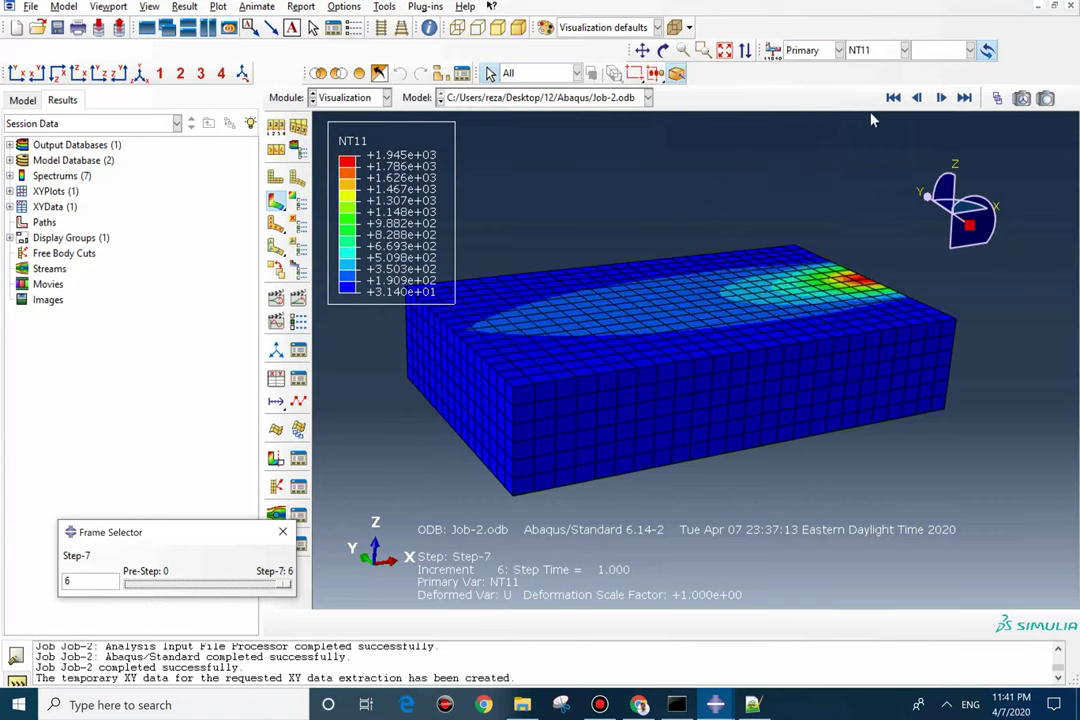
left_click(881, 52)
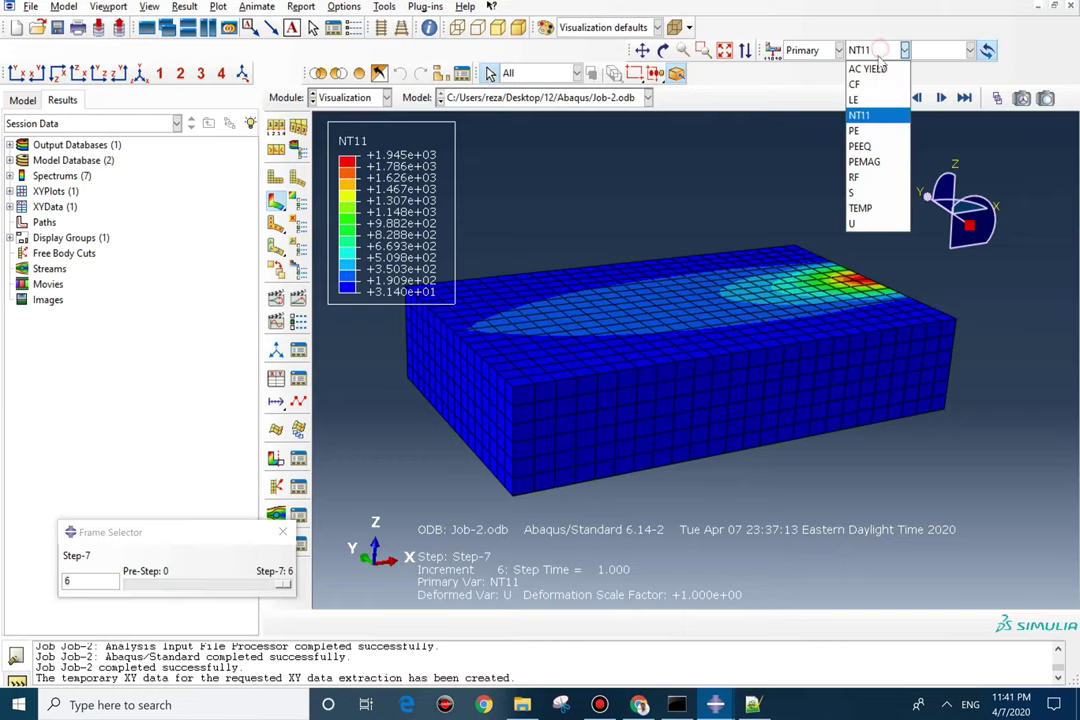
left_click(866, 193)
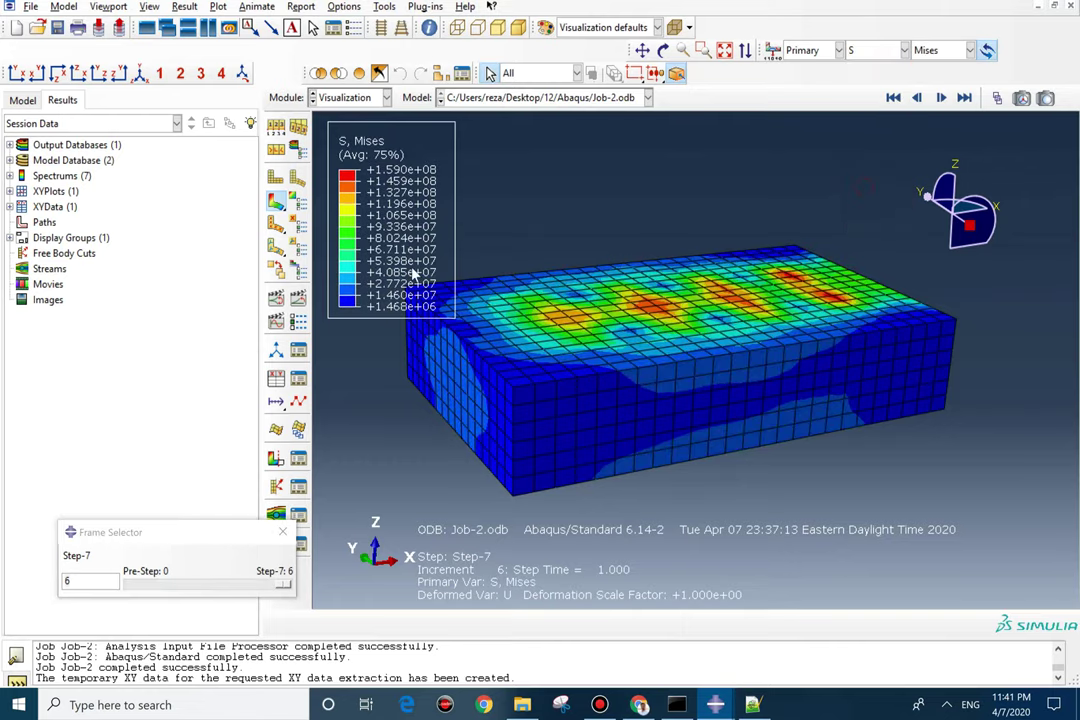
Plot centroid Mises stress over time from ODB field output for one top-surface element near the plate's front corner, and view the whole curve.
left_click(277, 379)
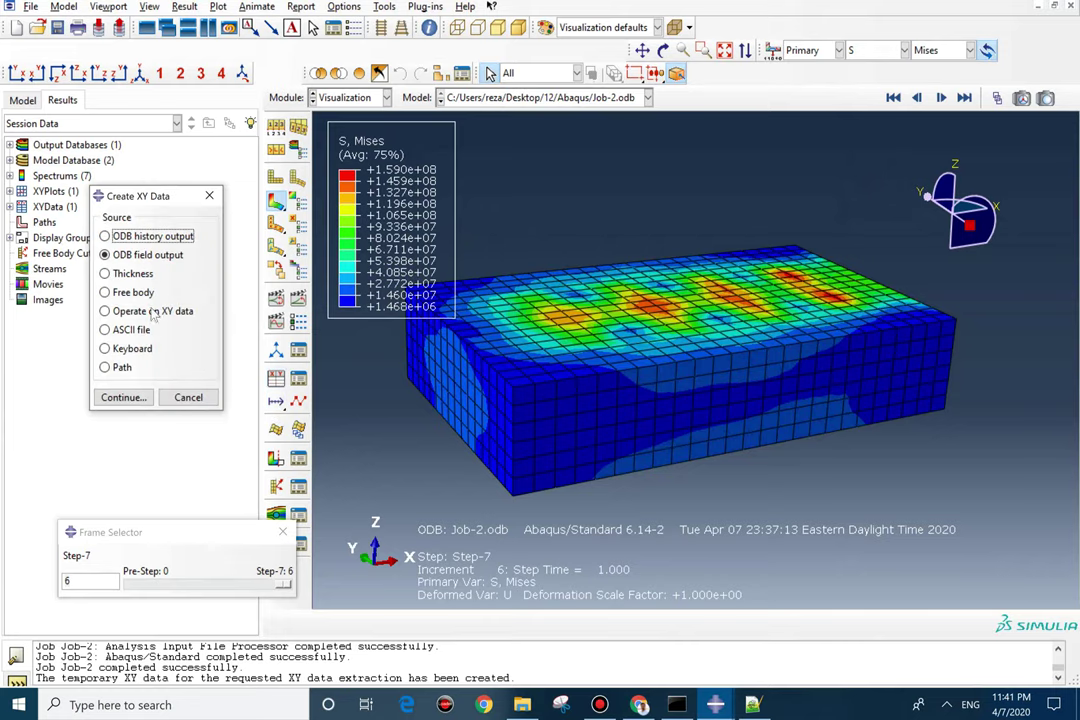
left_click(122, 397)
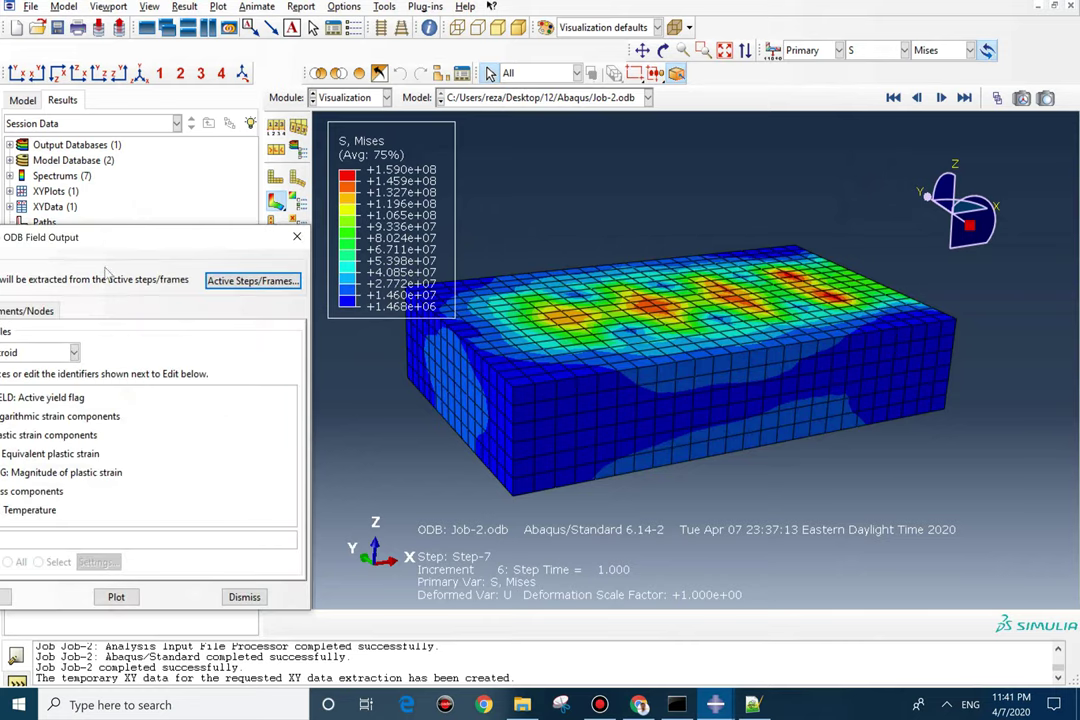
left_click_drag(152, 236, 399, 94)
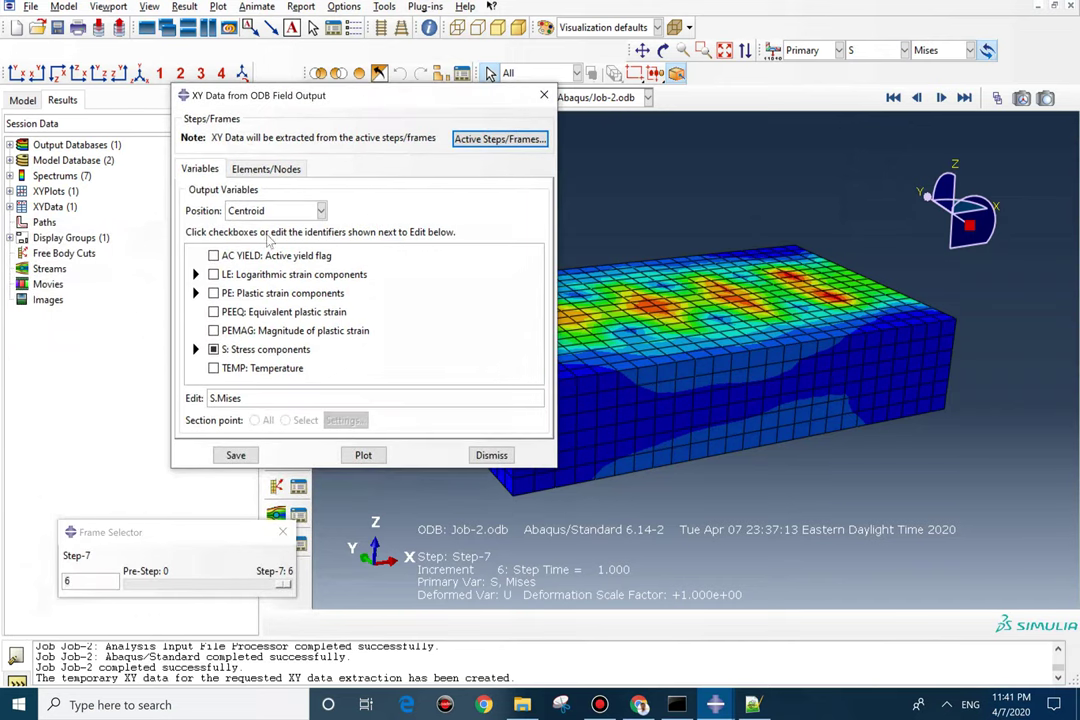
left_click(262, 169)
left_click(314, 213)
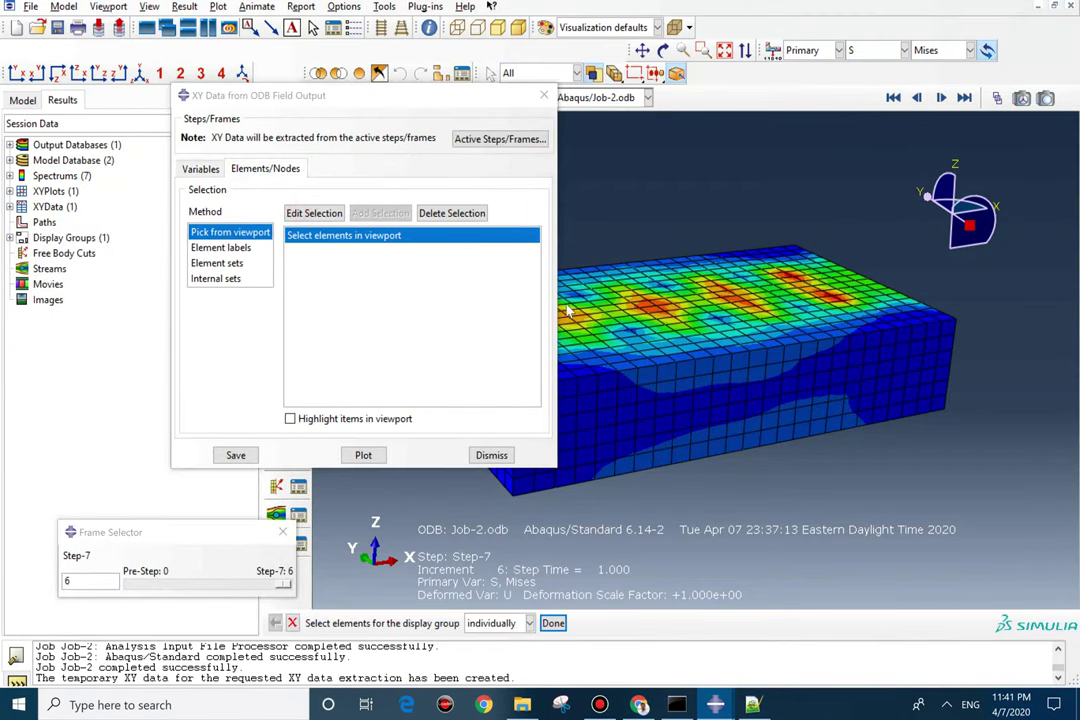
scroll(780, 365, "up", 3)
left_click(643, 385)
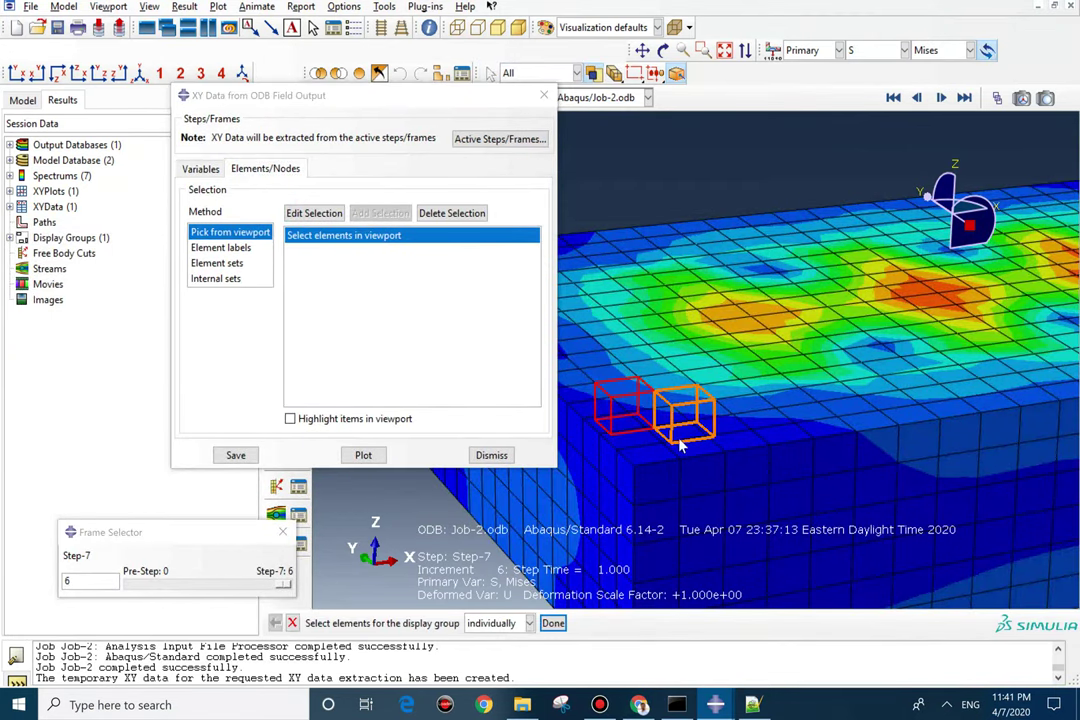
middle_click(688, 445)
left_click(363, 455)
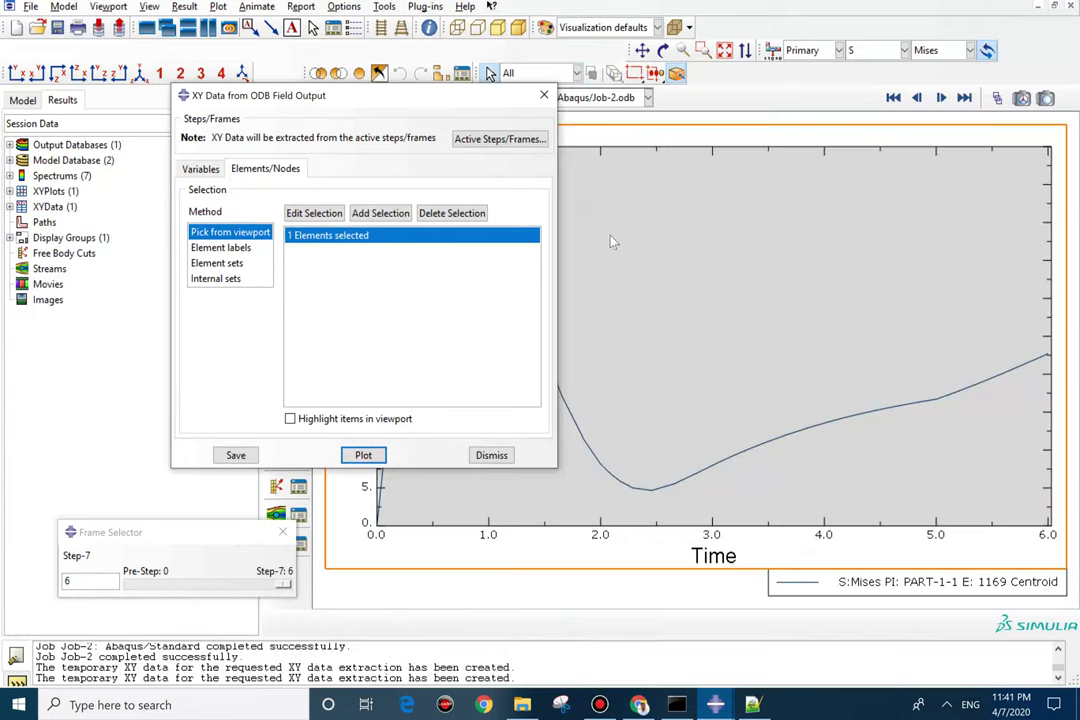
left_click_drag(470, 97, 231, 1)
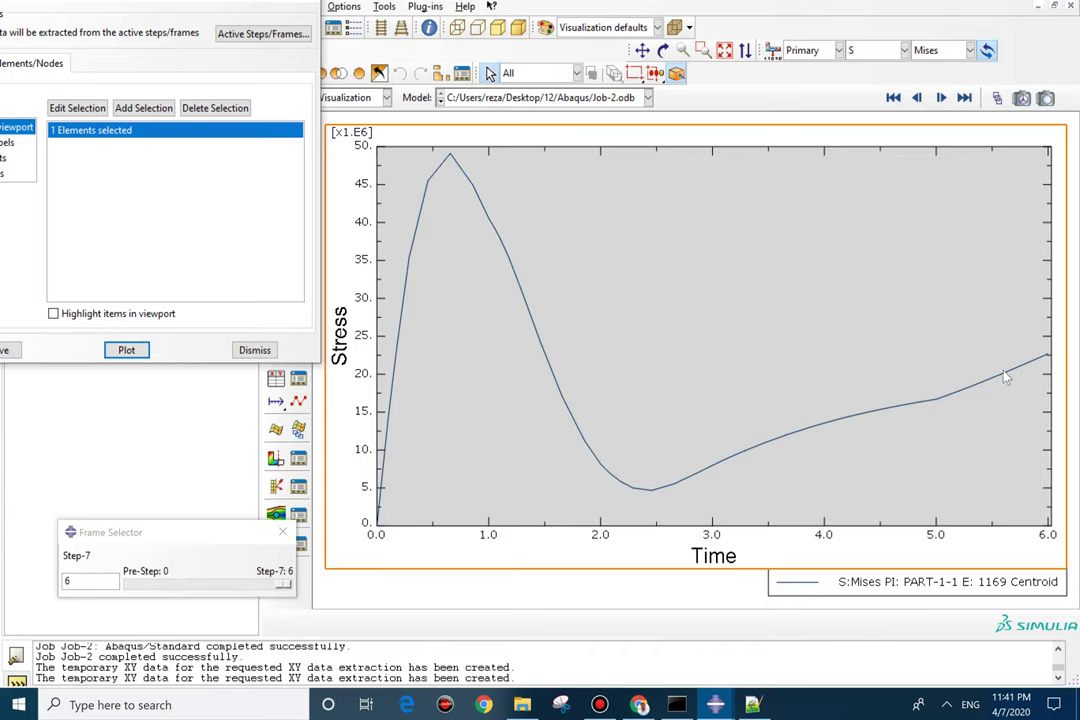
Replace Mises with S11 as the output variable, plot it over time for the same element, and view the whole curve.
left_click_drag(215, 3, 612, 69)
left_click(393, 131)
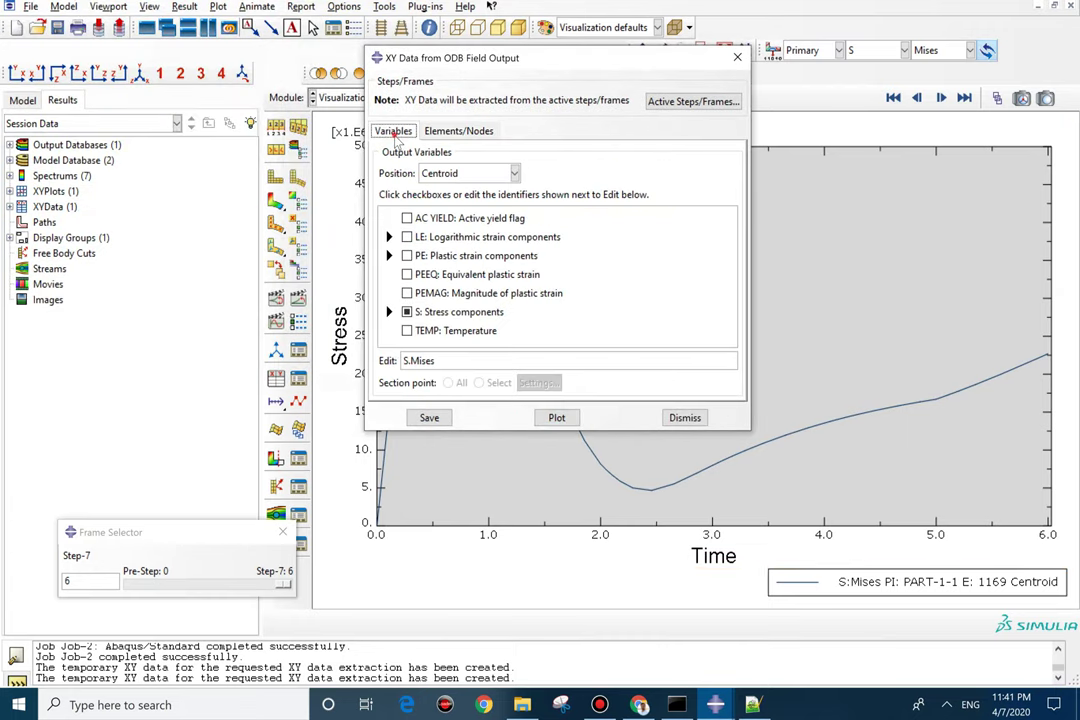
left_click(389, 312)
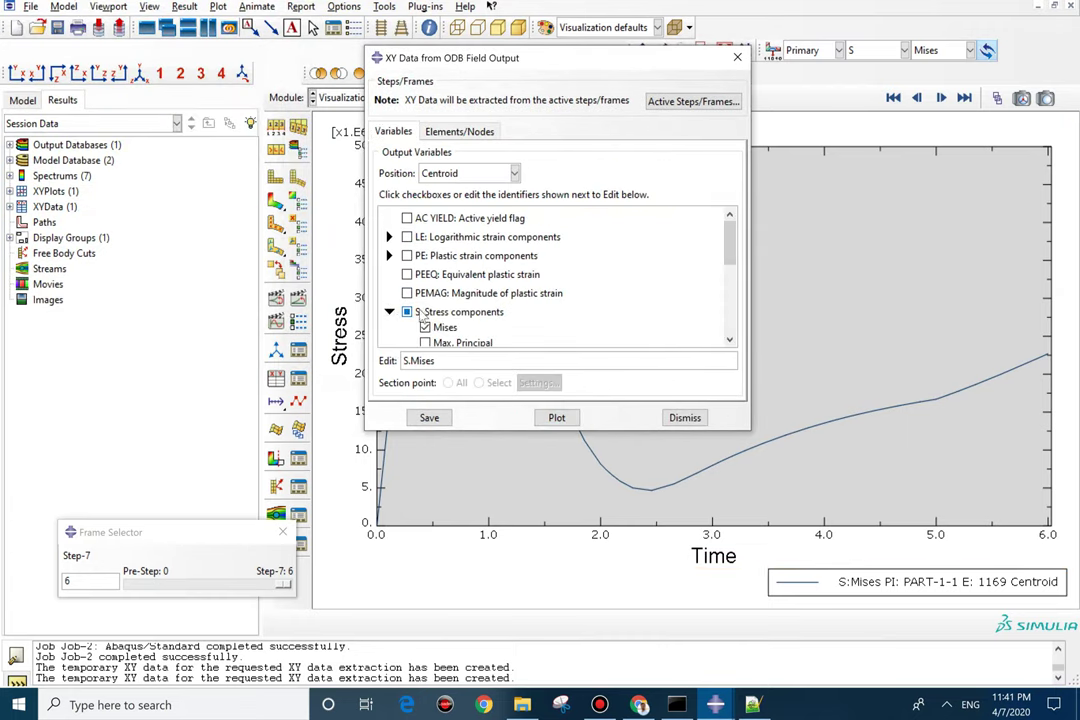
left_click(425, 328)
scroll(425, 335, "down", 2)
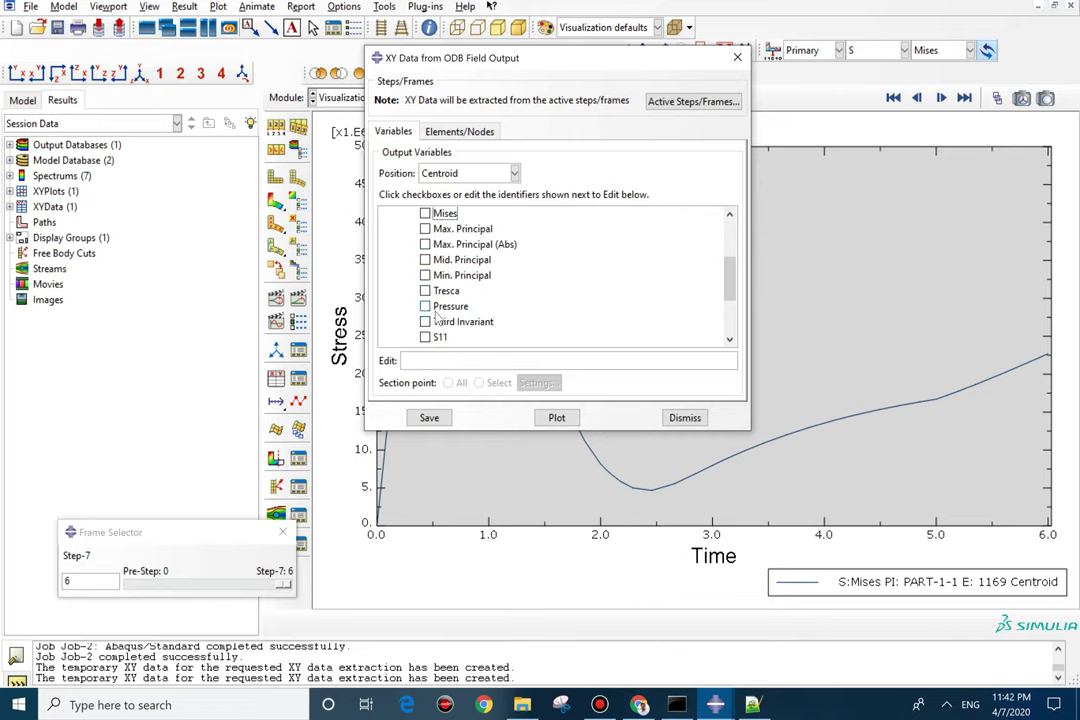
left_click(425, 338)
scroll(424, 350, "down", 3)
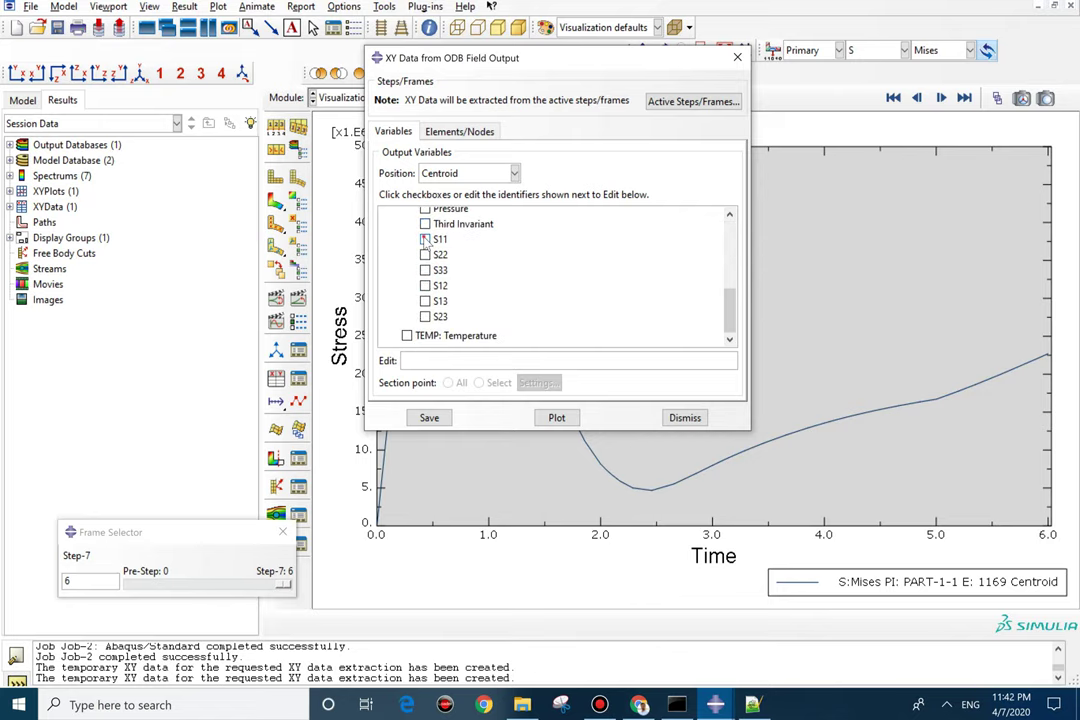
left_click(556, 417)
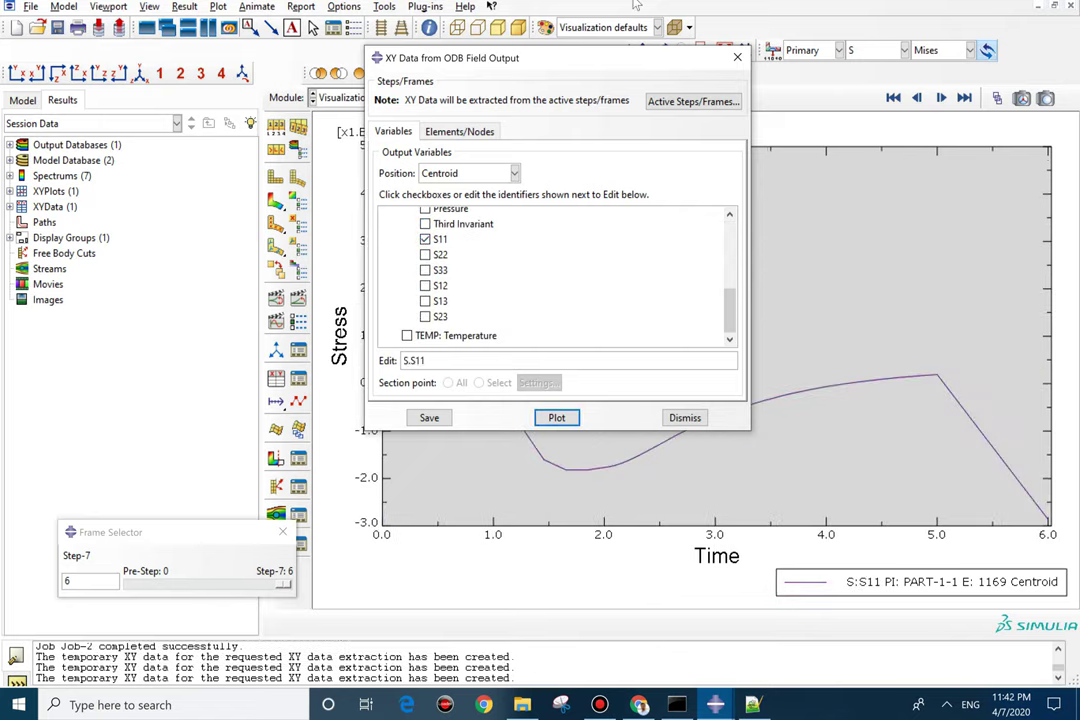
left_click_drag(505, 52, 50, 0)
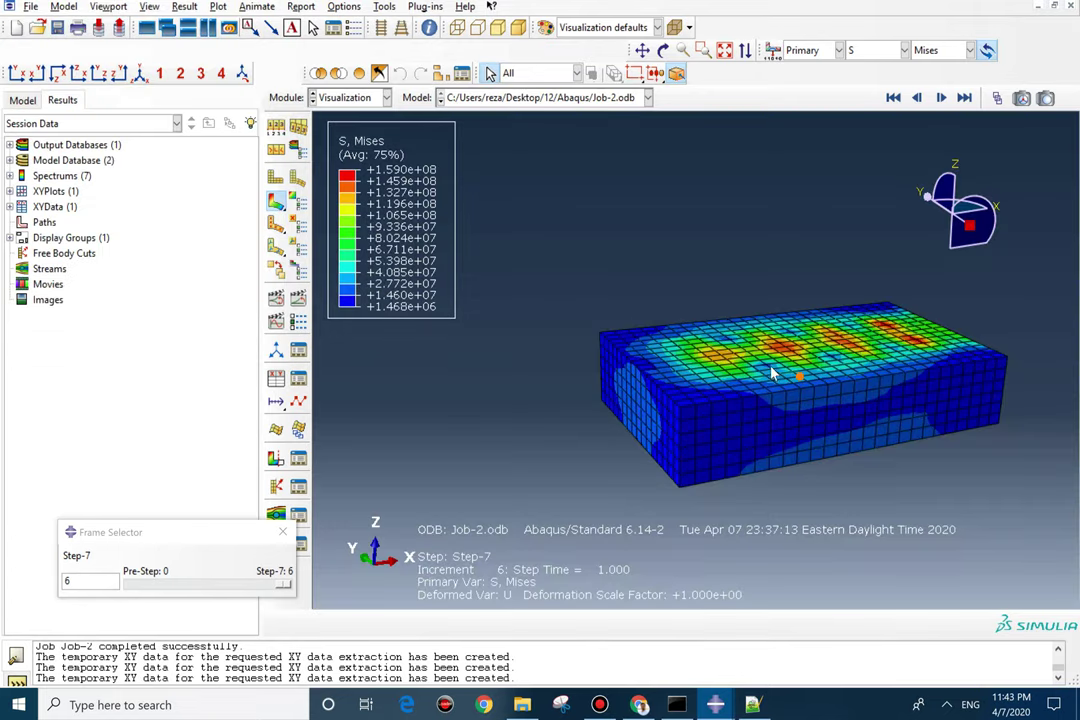
left_click(763, 366)
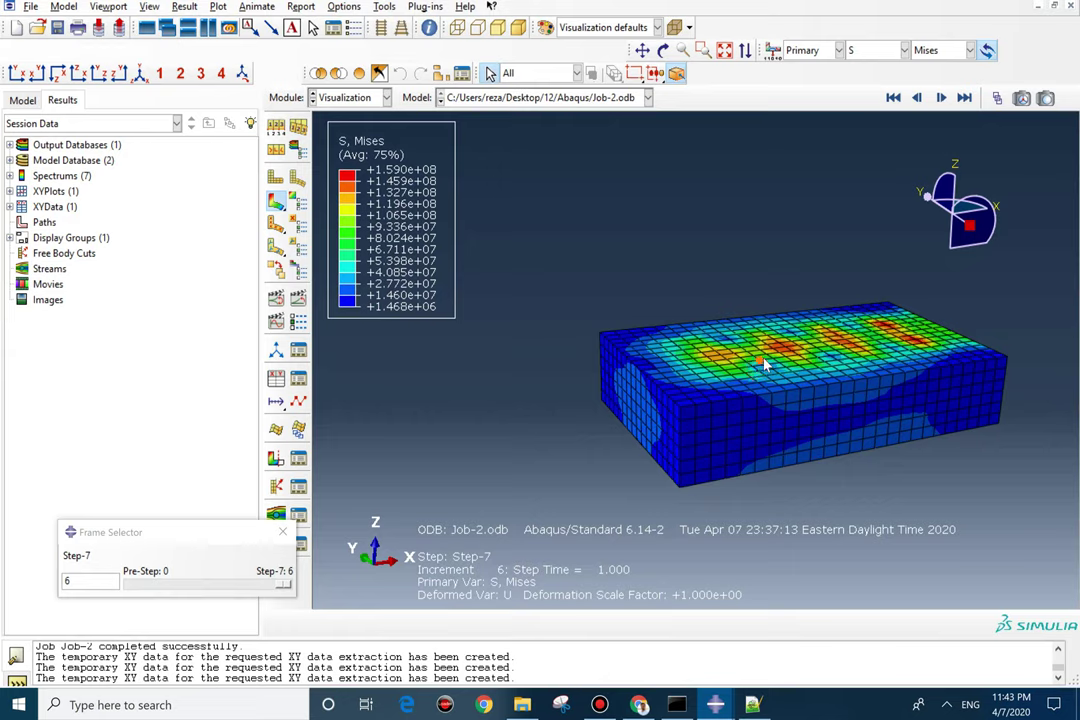